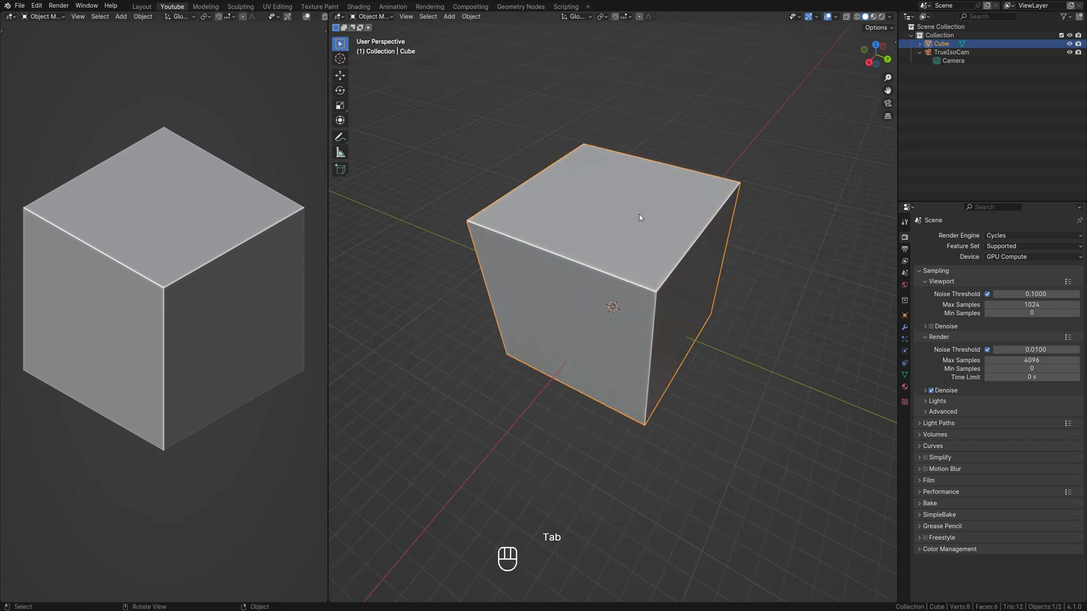
Step: Lower the cube's top face along Z to flatten it into a thin slab
key("Tab")
key("3")
key("g")
key("z")
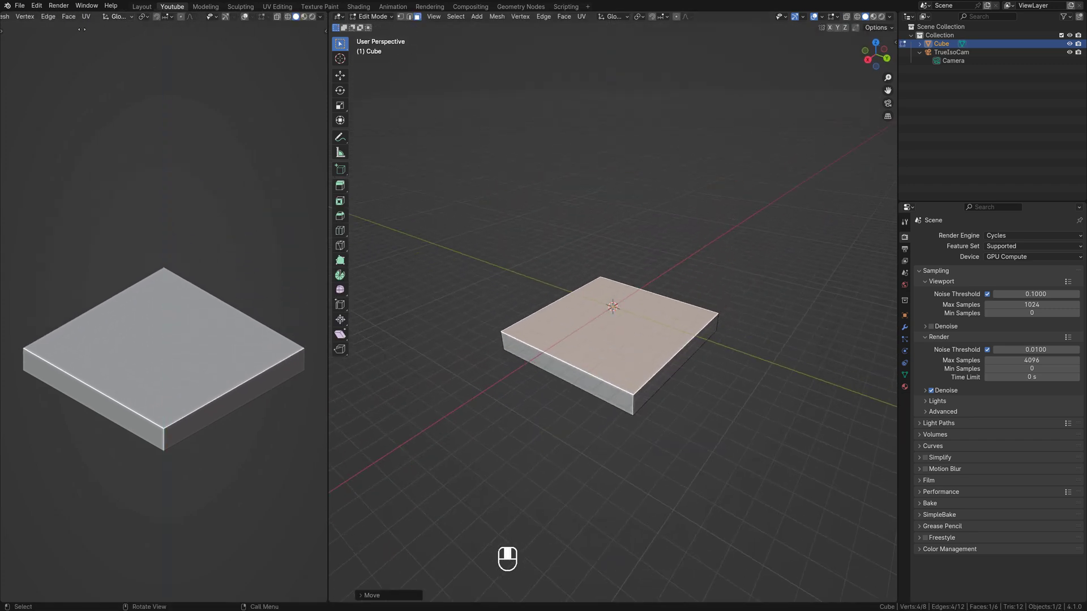
Step: Add a loop cut across the slab and slide it off-centre toward one side
middle_click_drag(498, 272, 500, 251)
scroll(510, 294, "up", 4)
middle_click_drag(520, 340, 516, 335, "shift")
key("ctrl+r")
left_click(557, 422)
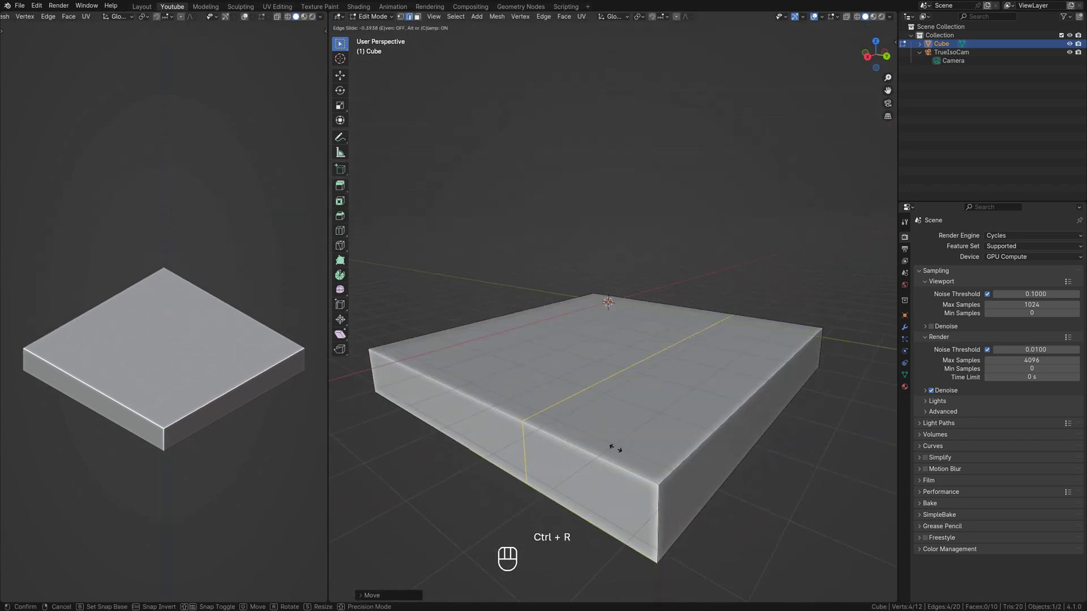
Step: Raise the larger top face of the slab along Z to form a plateau with a slope
key("3")
left_click(587, 391)
key("g")
key("z")
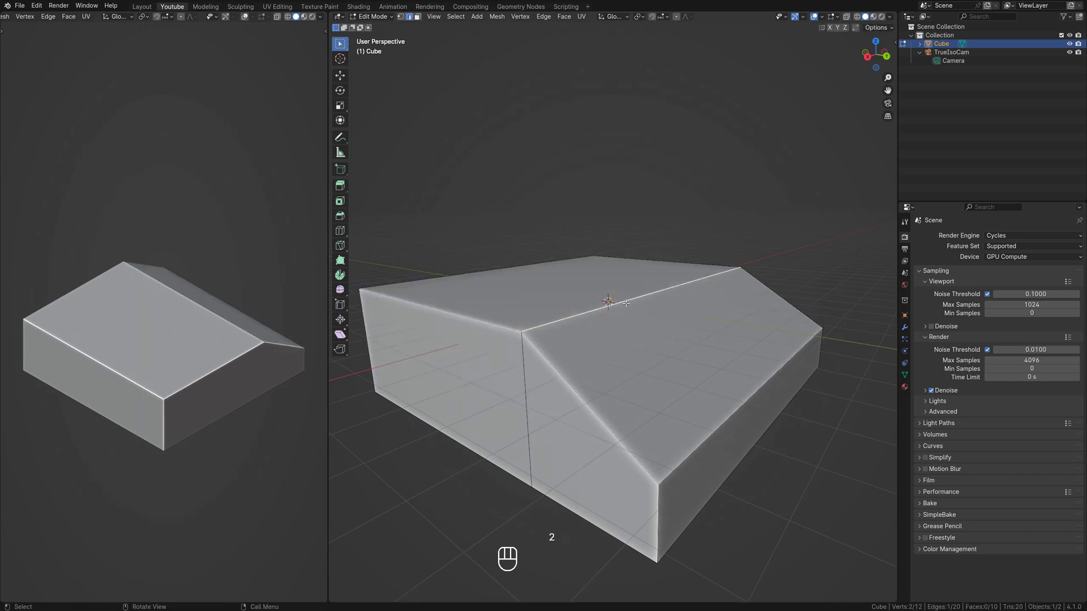
Step: Bevel the slope's upper edge into two segments and lower the outermost new edge to form a flat ledge
scroll(646, 256, "up", 1)
left_click(647, 255)
key("2")
left_click(661, 338)
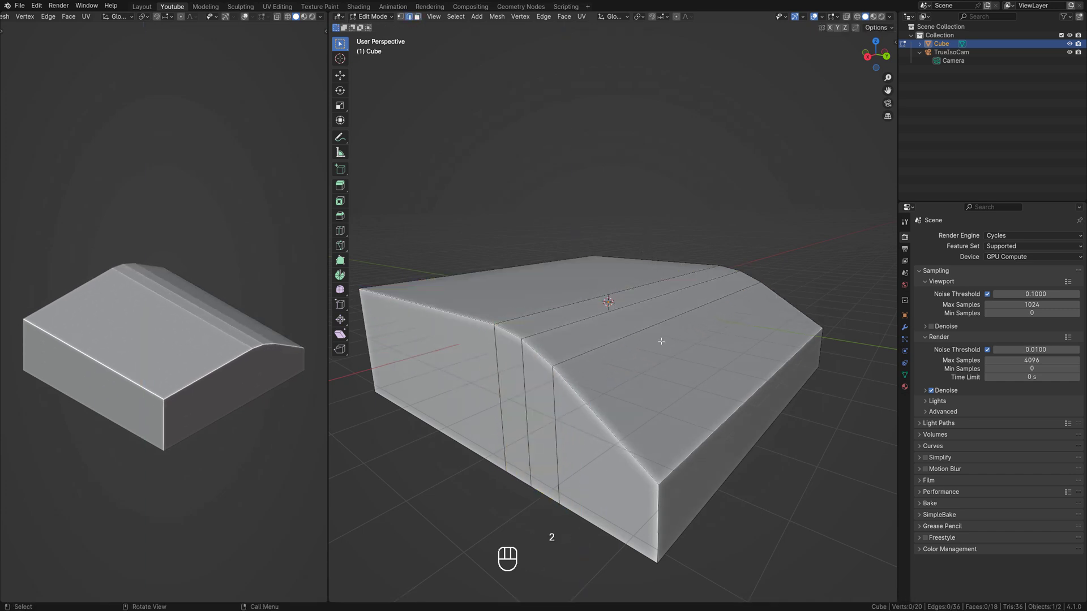
key("g")
key("z")
left_click(661, 372)
scroll(661, 372, "down", 4)
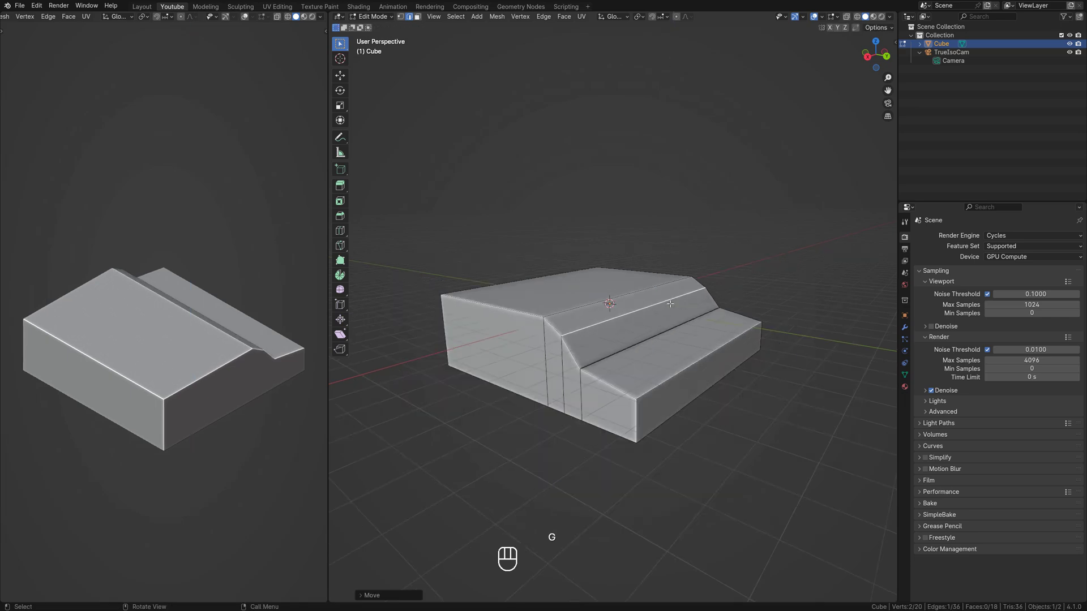
Step: Rotate the terrain block about the Z axis, including a 180° turn, so its ledge faces the front-right of the camera view
key("Tab")
key("r")
left_click(683, 303)
type("rz180")
key("Return")
middle_click_drag(577, 317, 714, 310)
scroll(688, 310, "up", 2)
Step: Adjust the plateau's rim edge and shift all of the slope's vertices slightly toward the ledge
key("Tab")
left_click(664, 325)
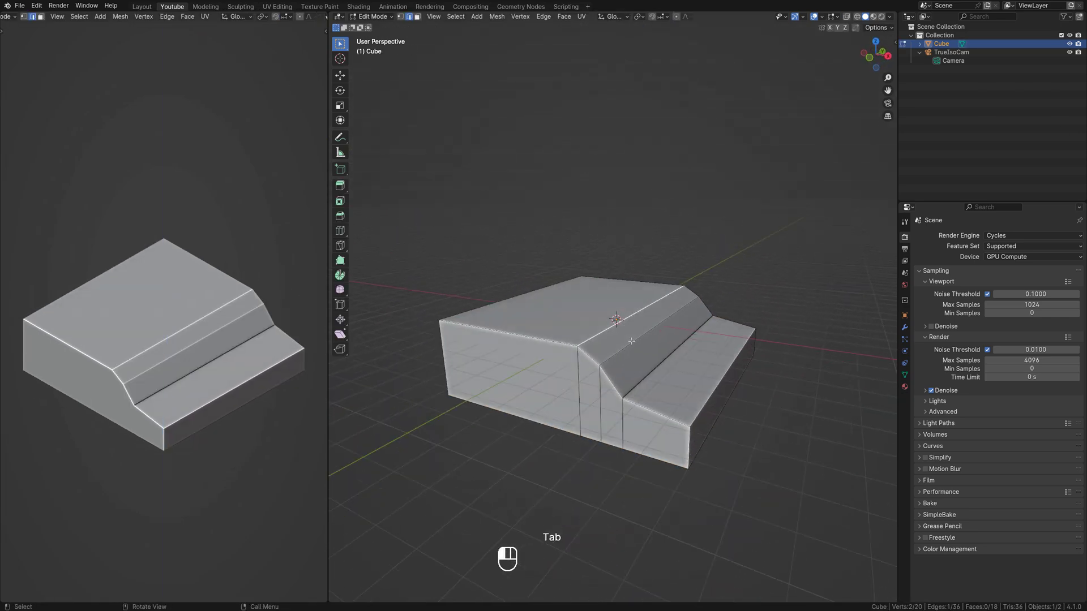
key("g")
left_click(664, 320)
key("1")
key("alt+z")
left_click_drag(563, 260, 705, 450)
key("g")
middle_click_drag(705, 450, 585, 374)
left_click(730, 451)
Step: Select the four bottom faces of the terrain block and raise them slightly along Z
key("3")
left_click(587, 372)
left_click(658, 331, "shift")
left_click(677, 321, "shift")
left_click(702, 308, "shift")
middle_click_drag(705, 309, 765, 356)
key("g")
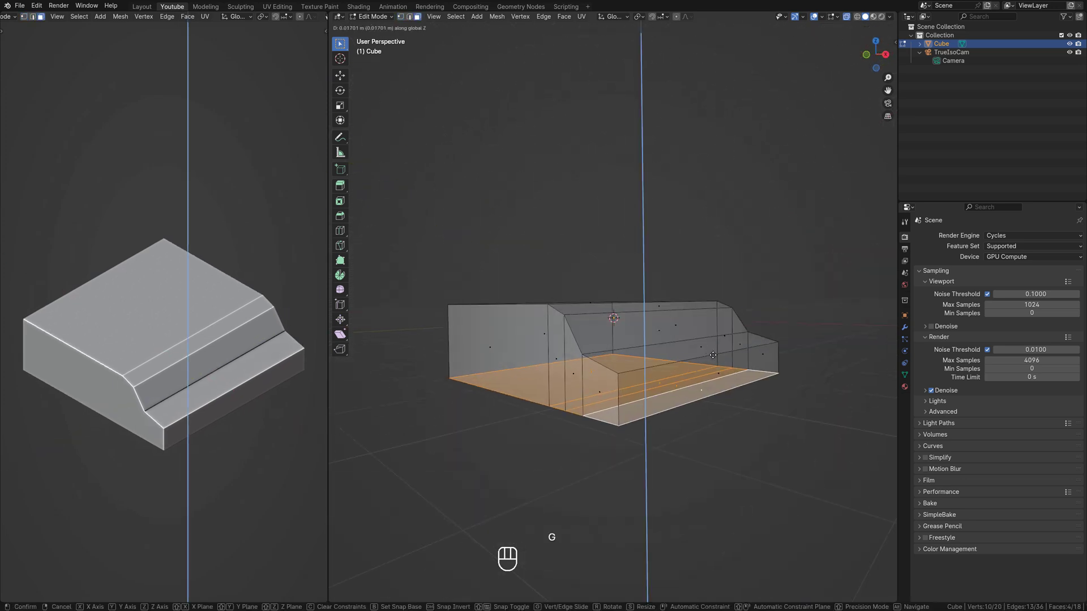
Step: Select all upper vertices of the terrain block and lower them to make the block thinner
key("1")
left_click_drag(422, 272, 792, 355)
key("g")
middle_click(814, 365)
left_click(815, 369)
middle_click_drag(810, 369, 778, 368)
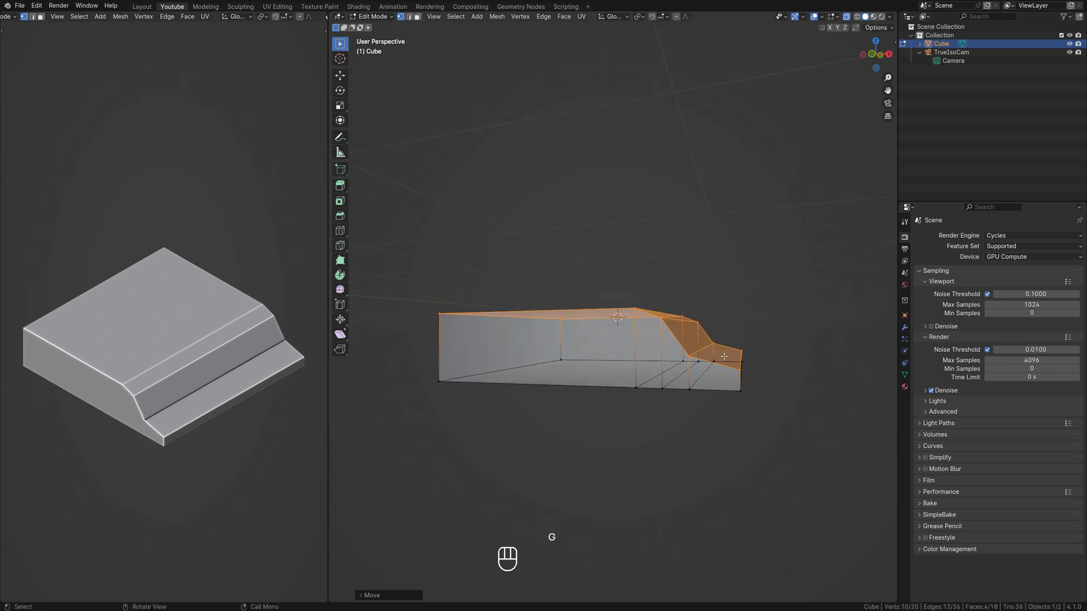
Step: Try to rip the edge at the foot of the slope and move it along Y
key("2")
left_click(703, 347)
key("v")
left_click(707, 356)
key("g")
key("y")
left_click(719, 353)
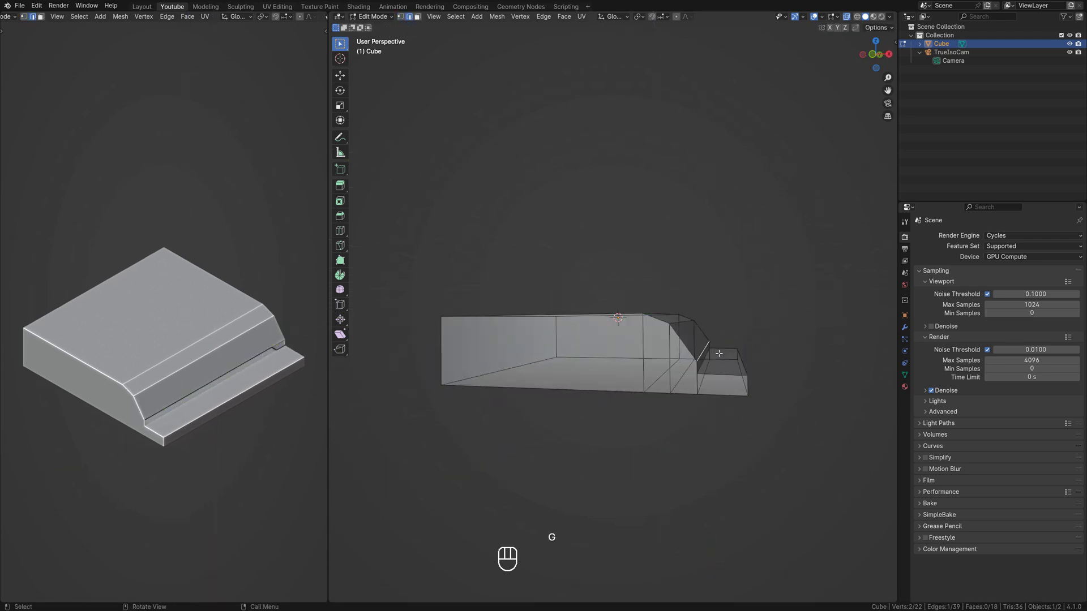
Step: Merge all of the terrain block's vertices by distance
middle_click_drag(714, 356, 704, 358)
key("a")
key("m")
key("b")
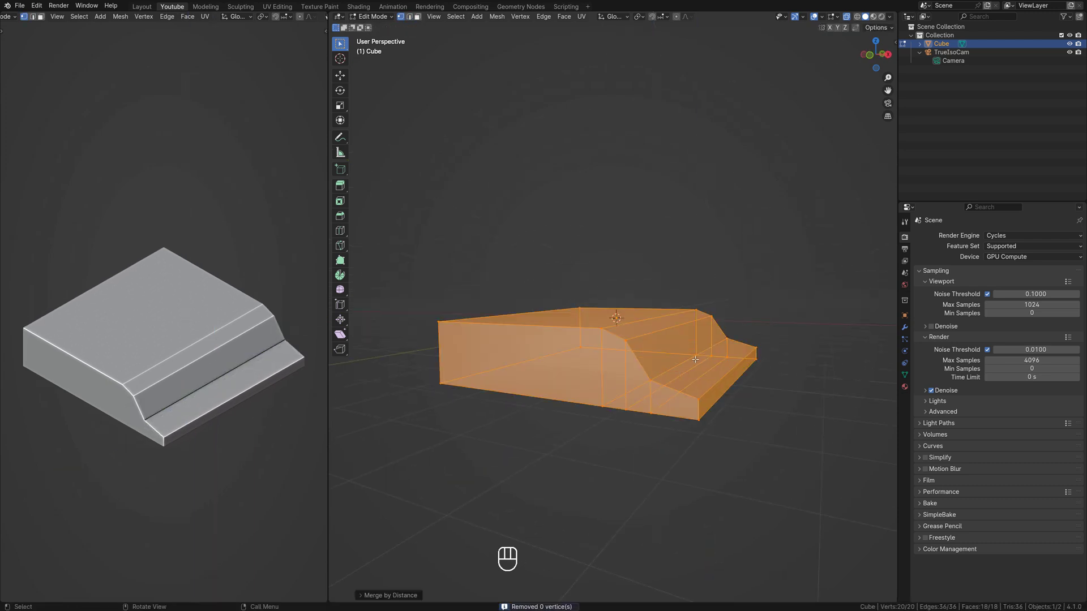
key("n")
key("Escape")
key("m")
key("b")
Step: Select the vertices of the raised plateau and lower them along Z
key("2")
left_click(693, 357)
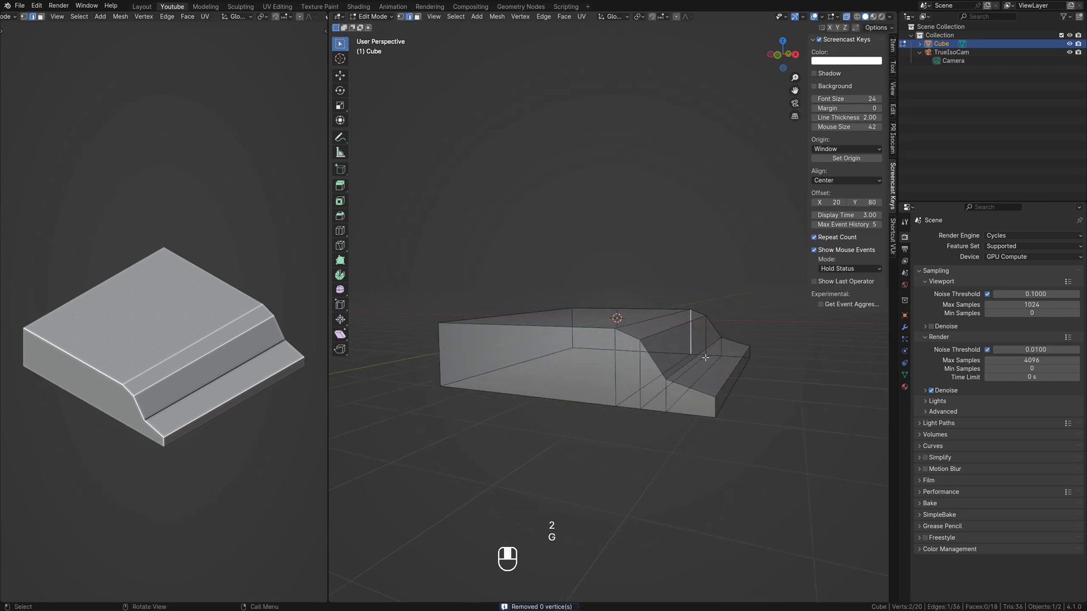
middle_click_drag(684, 355, 705, 349)
key("1")
left_click_drag(420, 289, 705, 342)
key("g")
key("z")
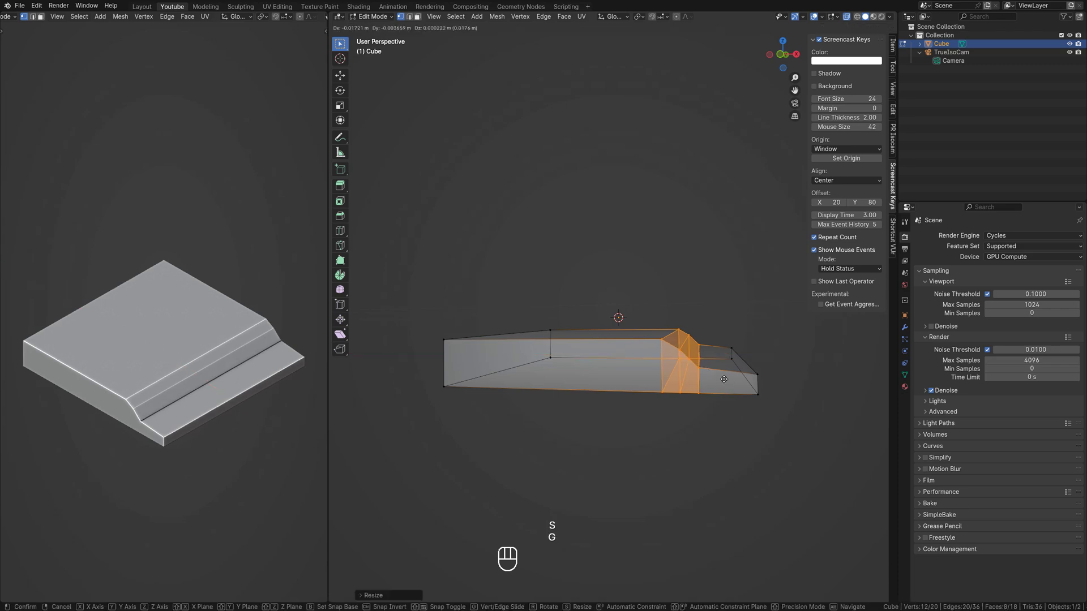
Step: Shift the narrowed slope section along X toward the ledge and return to Object Mode with X-ray off
key("x")
left_click(703, 376)
key("Tab")
middle_click_drag(722, 328, 682, 350)
key("alt+z")
Step: Add a cylinder mesh with 12 vertices
scroll(595, 322, "up", 3)
middle_click_drag(657, 311, 568, 338)
key("shift+a")
left_click(595, 412)
left_click(366, 599)
double_click(437, 494)
type("12")
key("Return")
Step: Scale the cylinder to about 0.56 and raise it along Z above the terrain block
left_click(585, 338)
key("g")
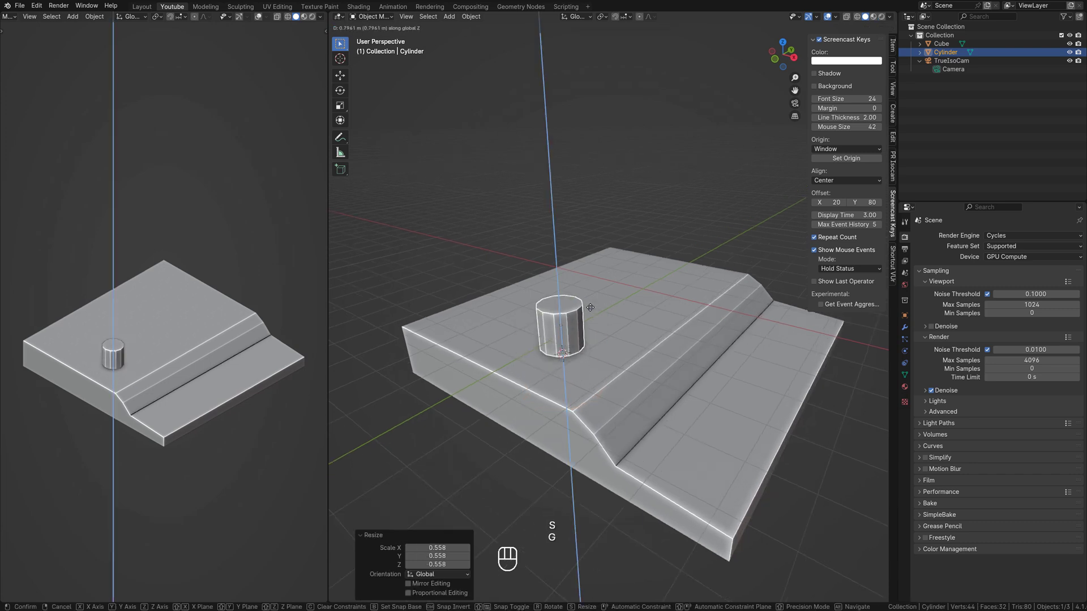
left_click(573, 291)
Step: Collapse the cylinder's top face to a single point and adjust that apex along Z to form a cone
key("Tab")
key("3")
scroll(594, 271, "up", 5)
middle_click_drag(565, 287, 647, 246)
scroll(593, 271, "down", 1)
key("Tab")
key("1")
left_click(611, 217)
key("g")
key("z")
left_click(614, 231)
Step: Raise the cone higher above the terrain along Z
key("Tab")
key("g")
key("z")
left_click(638, 108)
Step: Delete the cone's bottom face so the cone is open underneath
middle_click_drag(639, 108, 619, 125)
key("Tab")
key("l")
key("l")
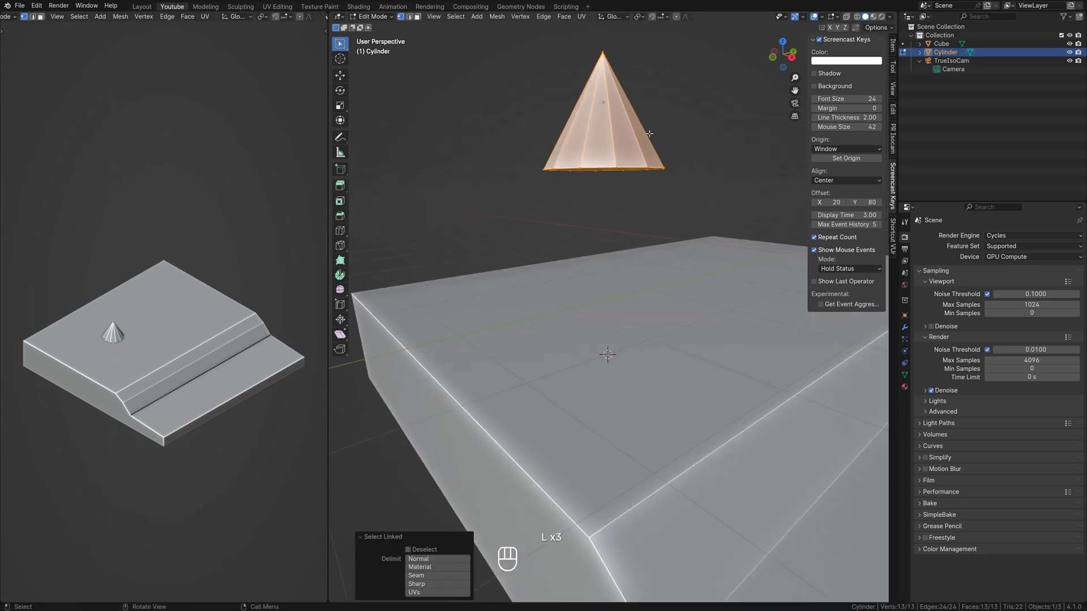
middle_click_drag(702, 139, 687, 116)
key("3")
left_click(606, 135)
key("x")
key("f")
middle_click_drag(606, 134, 578, 136)
Step: Duplicate the cone and move the copy straight down along Z as the tree's second tier
left_click(595, 149)
key("KP_Decimal")
scroll(586, 158, "down", 4)
left_click_drag(478, 116, 686, 263)
middle_click_drag(686, 263, 629, 218)
key("shift+d")
key("z")
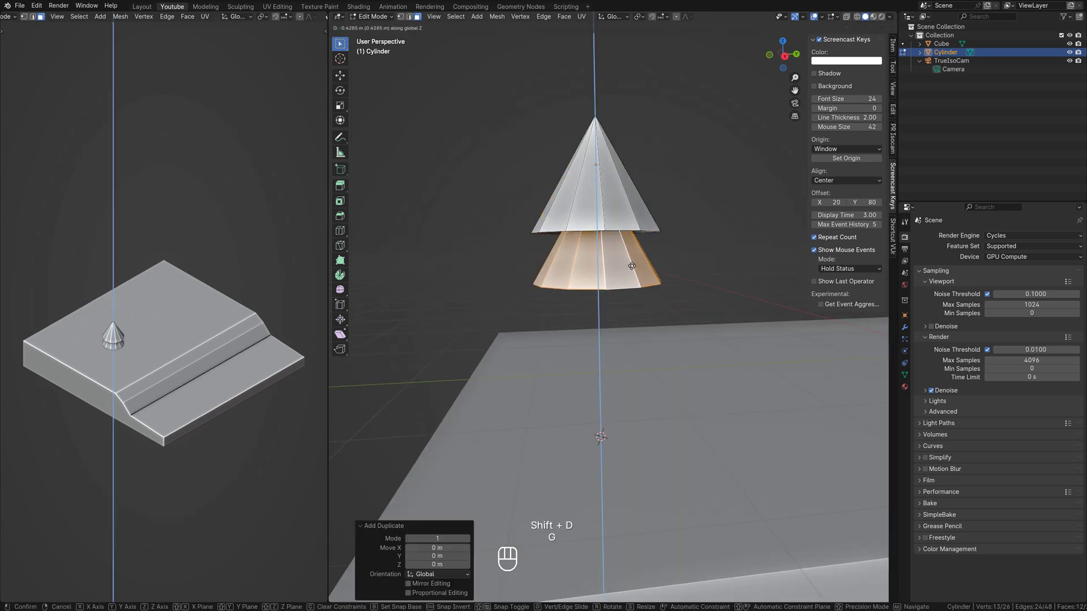
left_click(631, 263)
Step: Scale up the tree's second tier and lower it slightly along Z beneath the top tier
key("s")
left_click(645, 272)
key("g")
key("z")
left_click(643, 283)
Step: Raise the whole two-tier tree along Z to make room for another tier
key("Tab")
middle_click_drag(617, 170, 602, 191)
key("Tab")
key("Tab")
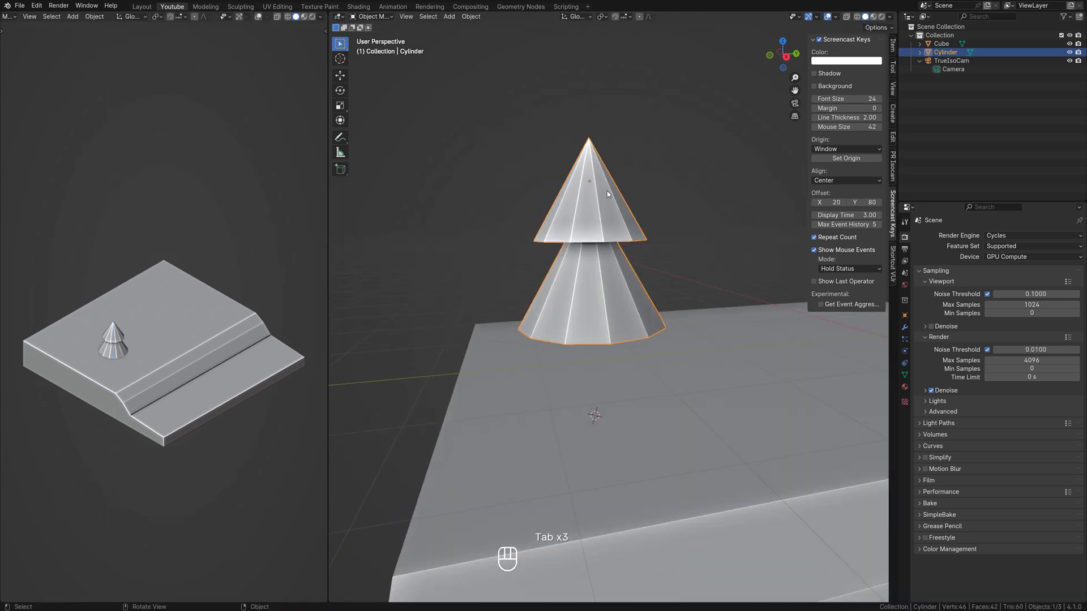
key("g")
key("z")
left_click(609, 63)
Step: Duplicate the second tier, lower the copy about 0.99 m along Z and scale it to about 1.5 as the third tier
key("Tab")
key("shift+d")
right_click(651, 182)
key("g")
key("z")
left_click(653, 297)
key("s")
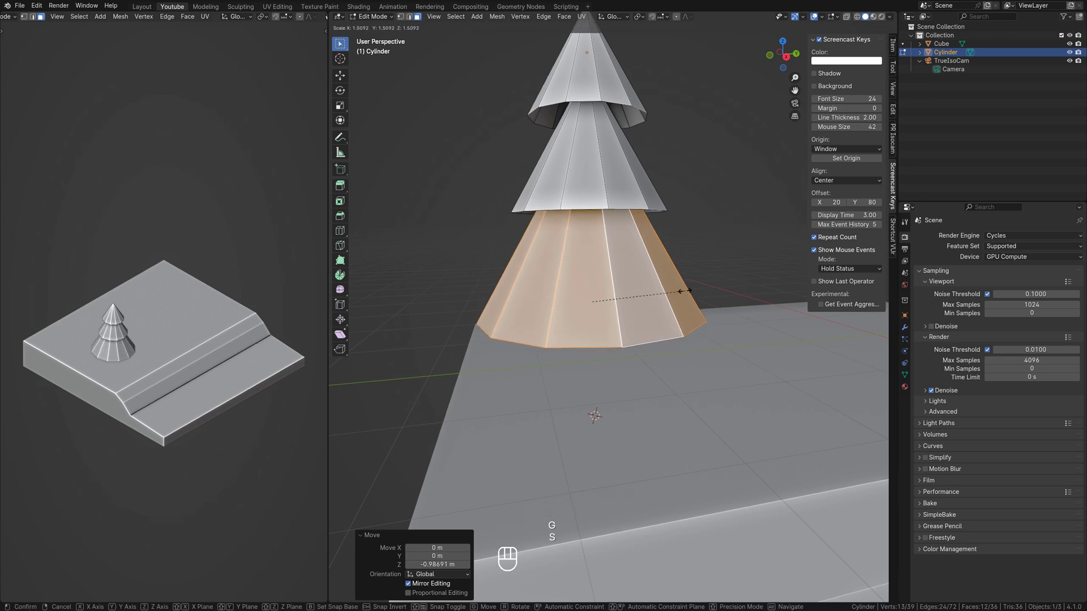
left_click(681, 294)
key("Tab")
Step: Select all of the tree's vertices in Edit Mode and enable proportional editing
scroll(686, 226, "down", 2)
middle_click_drag(690, 195, 628, 194)
key("Tab")
key("1")
key("a")
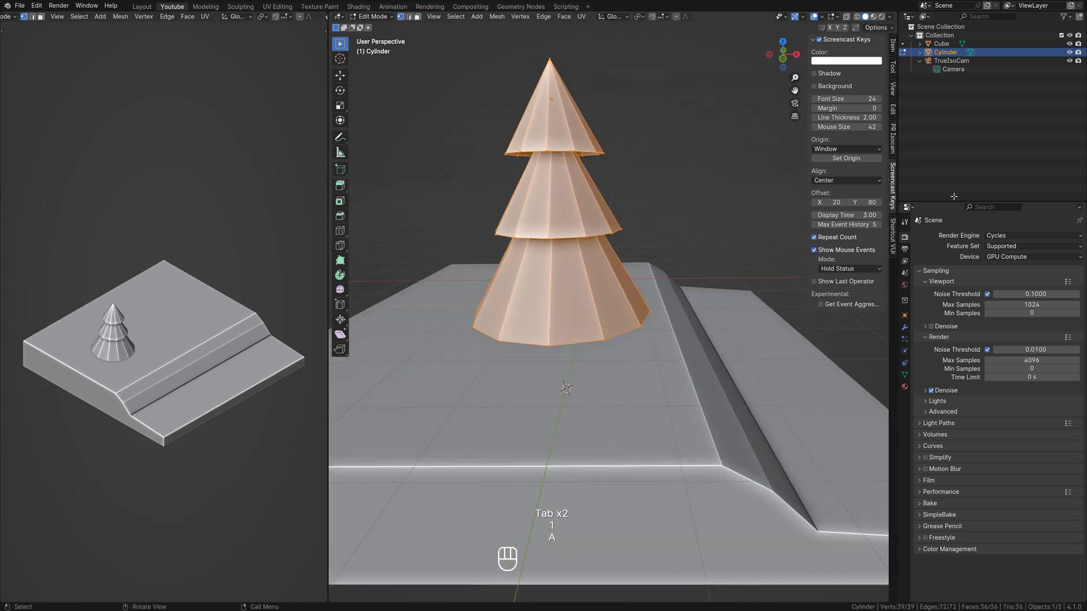
left_click(665, 17)
left_click(663, 17)
left_click(676, 17)
Step: Select a few rim vertices on different sides of all three tree tiers and lower them slightly along Z
middle_click_drag(622, 187, 608, 190)
scroll(600, 204, "down", 2)
scroll(558, 181, "up", 3)
key("1")
left_click_drag(510, 137, 542, 159)
key("g")
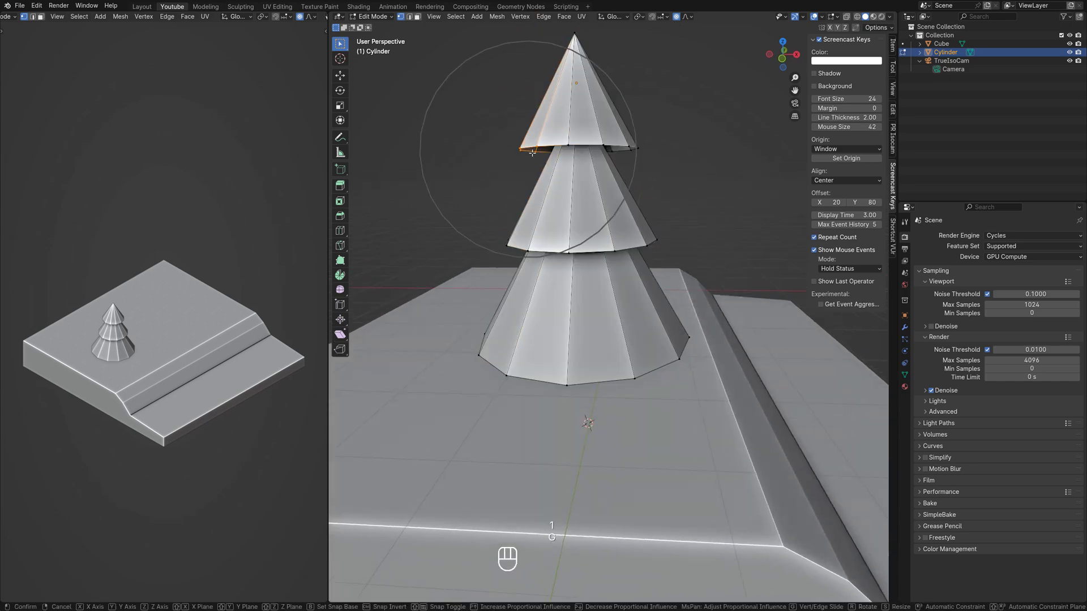
right_click(533, 153)
scroll(504, 334, "down", 2)
middle_click_drag(487, 362, 517, 311)
key("alt+z")
left_click_drag(504, 314, 557, 356, "shift")
left_click_drag(614, 247, 644, 273, "shift")
key("g")
key("z")
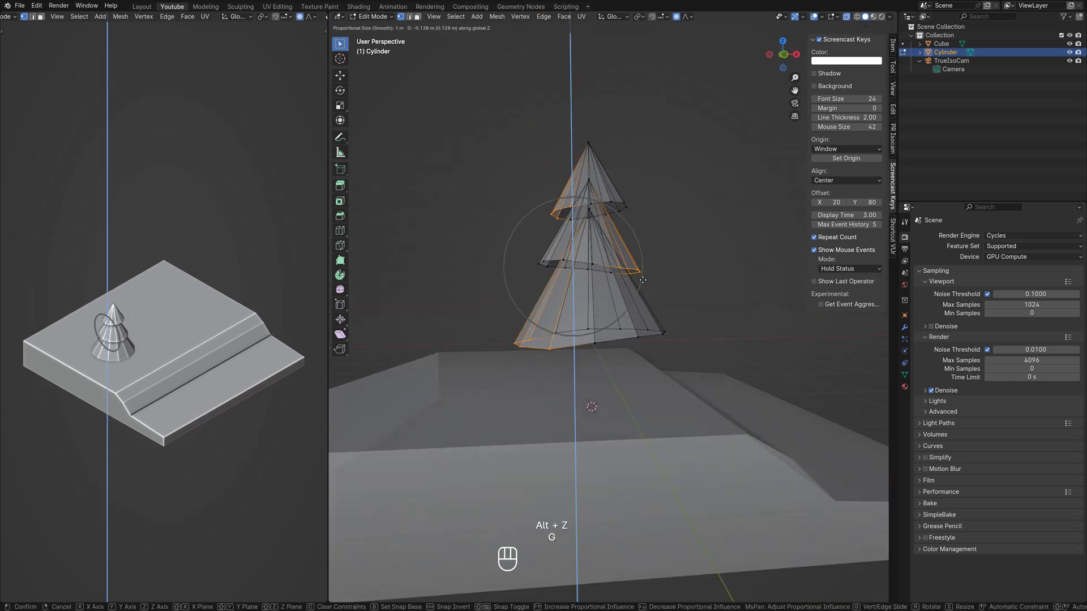
left_click(641, 276)
Step: Deselect everything, select the tree's whole top tier as linked geometry and scale it down
key("Tab")
key("alt+z")
key("alt+a")
middle_click_drag(705, 212, 617, 274)
middle_click_drag(689, 187, 714, 187)
key("Tab")
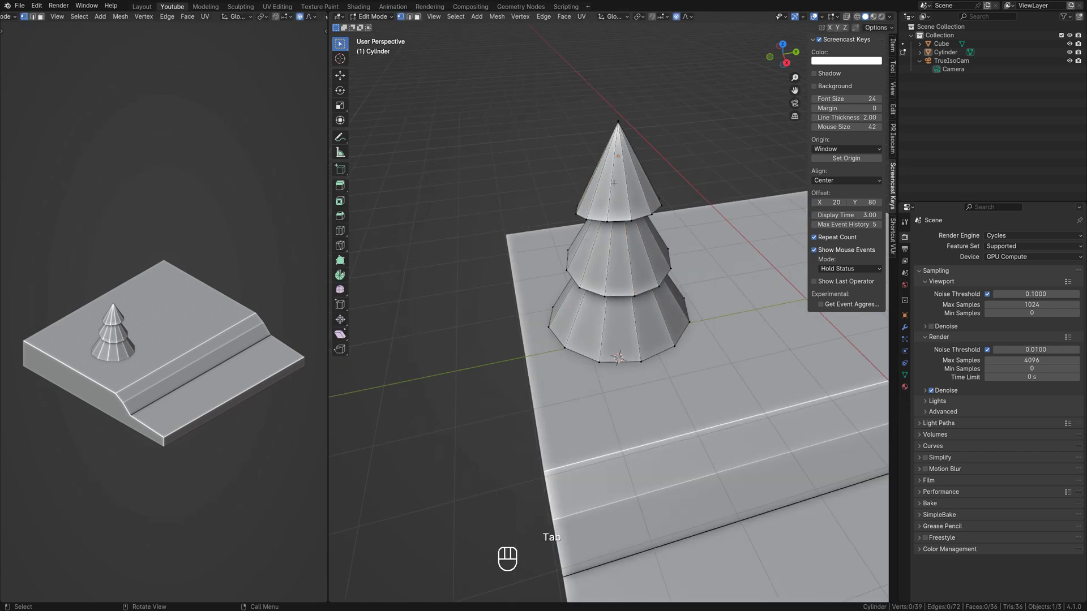
key("l")
key("s")
left_click(661, 154)
Step: Select scattered rim vertices across the tiers and move them along Z with the proportional editing size reduced to about 0.278 m
middle_click_drag(650, 173, 686, 122)
key("Tab")
key("Tab")
left_click_drag(624, 190, 653, 214)
middle_click_drag(653, 213, 656, 192)
left_click_drag(636, 248, 659, 273, "shift")
middle_click_drag(492, 334, 544, 326)
left_click_drag(545, 327, 563, 342, "shift")
left_click_drag(551, 258, 562, 269, "shift")
middle_click_drag(631, 218, 608, 229)
scroll(639, 235, "up", 3)
key("g")
key("z")
scroll(645, 223, "down", 3)
scroll(649, 225, "up", 11)
left_click(655, 216)
Step: Move rim vertices of the middle tier along Z one after another, lowering the last by about 0.046 m
scroll(609, 230, "down", 1)
left_click_drag(584, 238, 632, 262)
key("g")
key("z")
left_click(632, 247)
middle_click_drag(630, 240, 565, 227)
left_click_drag(565, 227, 583, 249)
key("g")
key("z")
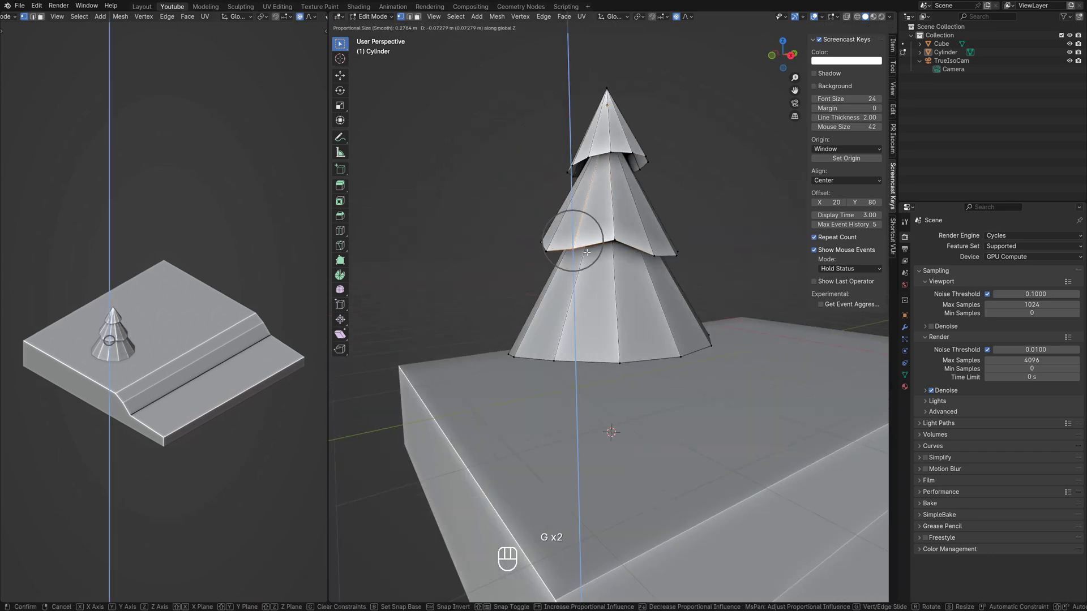
left_click(584, 256)
Step: Move the bottom tier's outer corner vertex and another rim vertex separately along Z to make the hem uneven
middle_click_drag(617, 265, 523, 289)
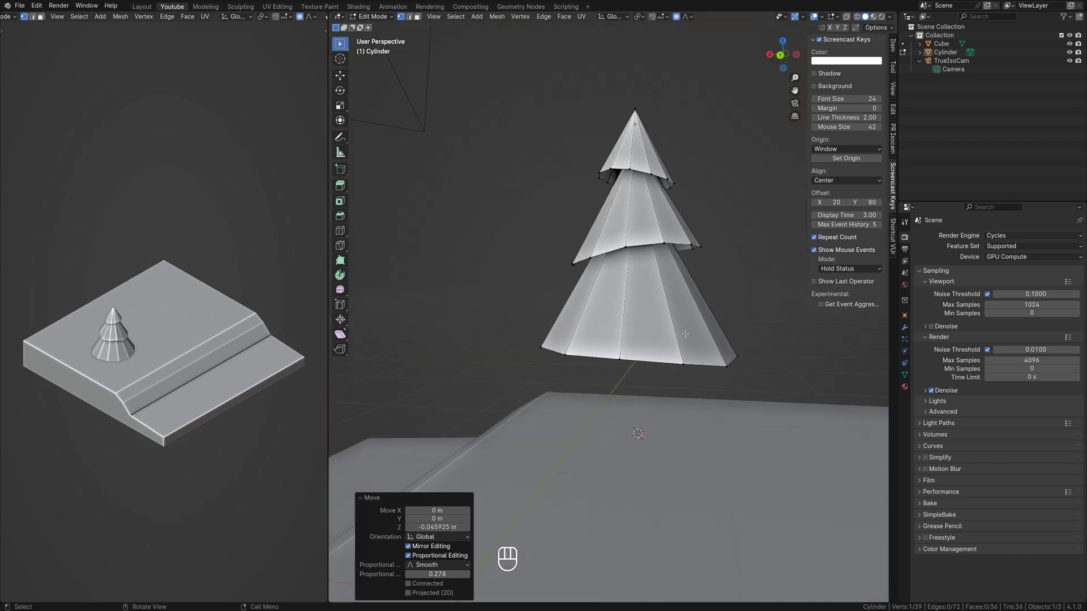
left_click_drag(718, 337, 738, 365)
key("g")
key("z")
left_click(735, 371)
left_click_drag(606, 339, 629, 366)
key("g")
key("z")
left_click(611, 365)
Step: Raise a group of rim vertices on another side of the bottom tier about 0.12 m along Z and leave Edit Mode
middle_click_drag(517, 343, 577, 343)
left_click_drag(557, 335, 623, 362)
key("g")
key("z")
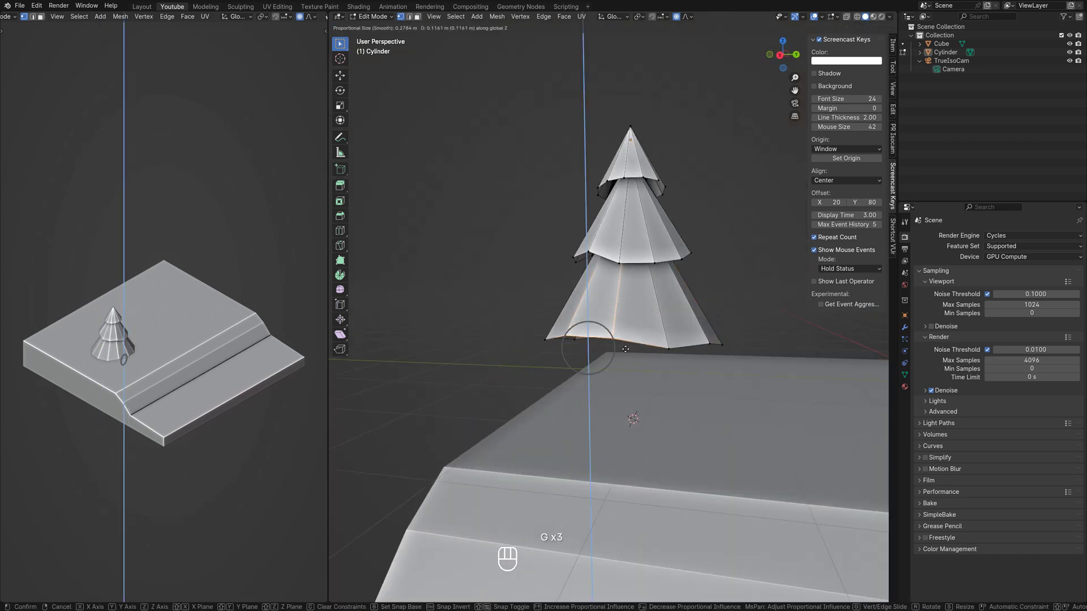
left_click(621, 347)
middle_click_drag(617, 339, 589, 371)
key("Tab")
Step: Add a cylinder at the 3D cursor under the tree and scale it down as a trunk
scroll(586, 339, "down", 4)
middle_click_drag(586, 317, 648, 303)
key("shift+a")
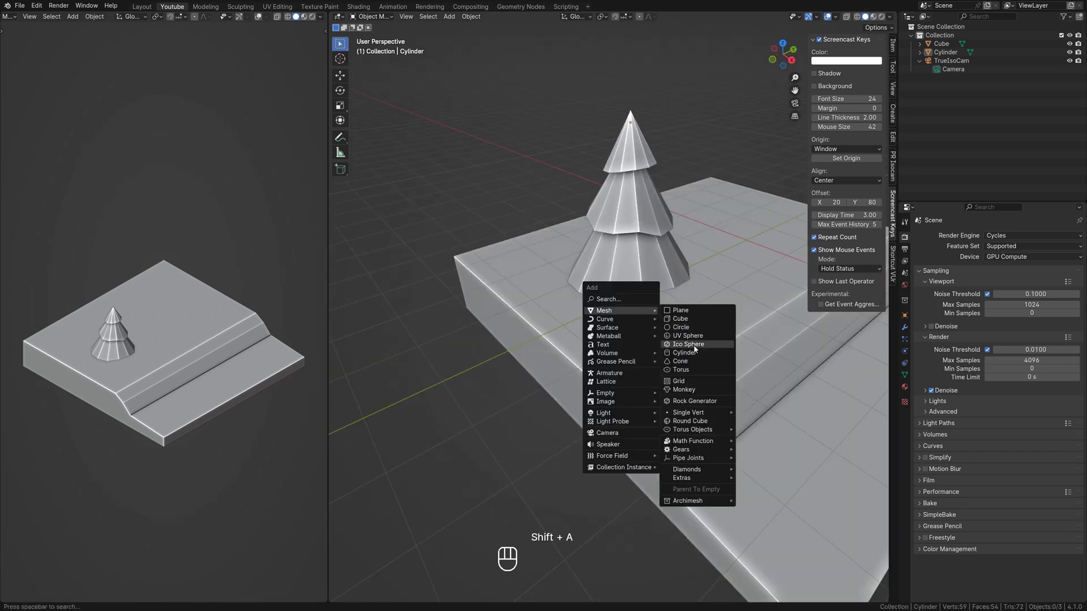
left_click(689, 353)
key("s")
left_click(688, 311)
Step: Taper the trunk by scaling down its top face in Edit Mode
key("Tab")
key("3")
left_click(630, 302)
key("s")
left_click(658, 308)
key("Tab")
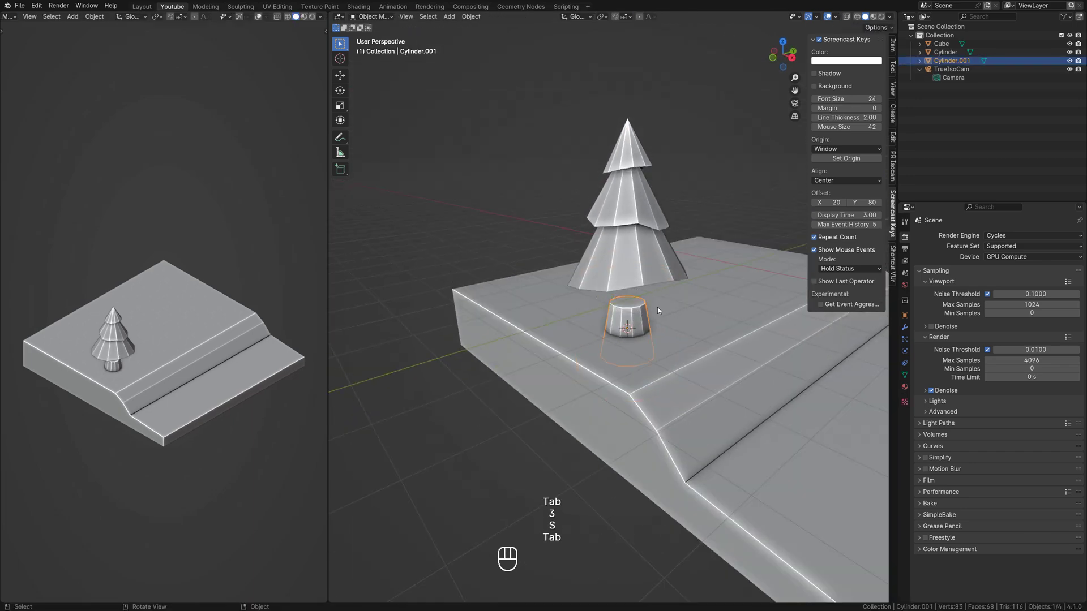
Step: Raise the trunk so it stands on the terrain and reaches the foliage, and scale it down
left_click(663, 277)
left_click(660, 266, "shift")
middle_click_drag(668, 260, 625, 205)
left_click(663, 224)
left_click(572, 307)
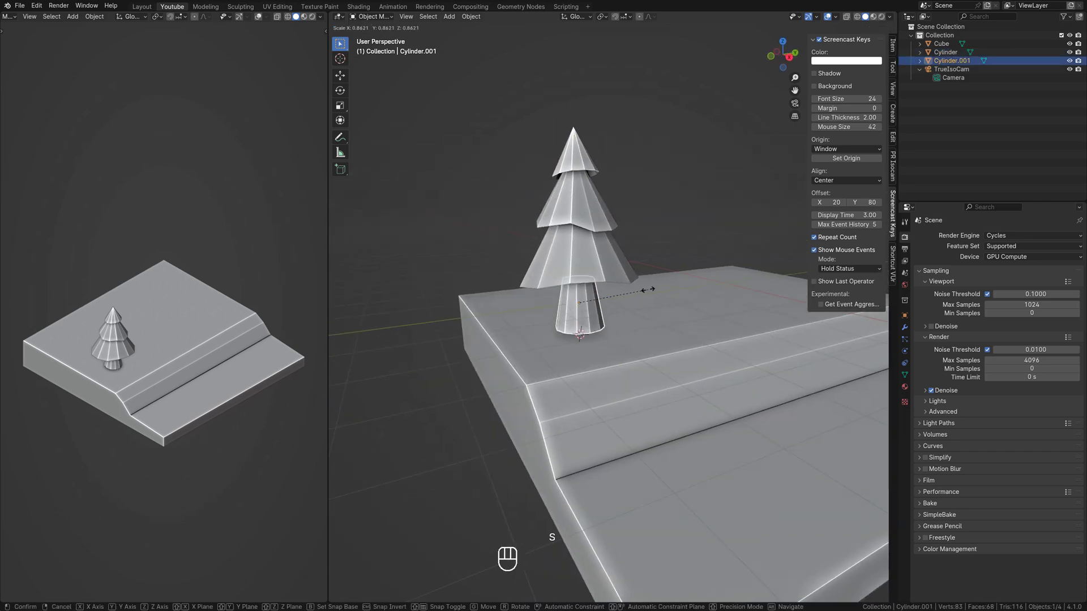
left_click(630, 293)
Step: Select the trunk and the foliage together and join them into one tree object
key("1")
middle_click_drag(573, 296, 595, 296)
left_click(572, 259)
key("Tab")
mouse_move(572, 259)
middle_mouse_down()
mouse_move(532, 272)
mouse_move(577, 277)
middle_mouse_up()
left_click(582, 306, "shift")
left_click(582, 306, "shift")
left_click(585, 271, "shift")
middle_click_drag(629, 249, 625, 215)
key("ctrl+j")
Step: Lower the joined tree about 0.35 m along Z onto the terrain
key("g")
key("z")
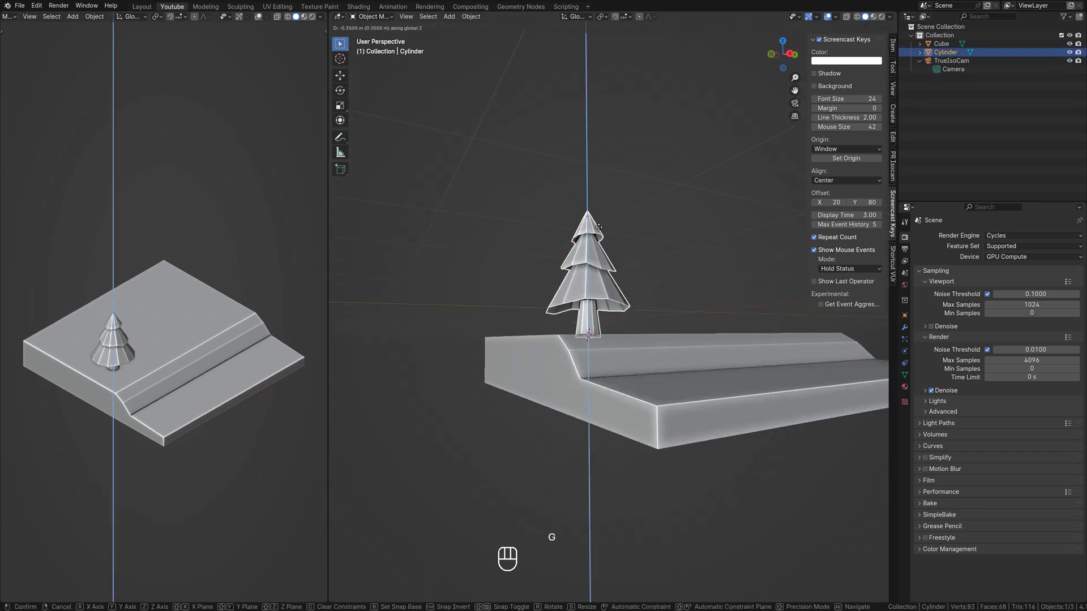
left_click(620, 241)
scroll(558, 292, "up", 4)
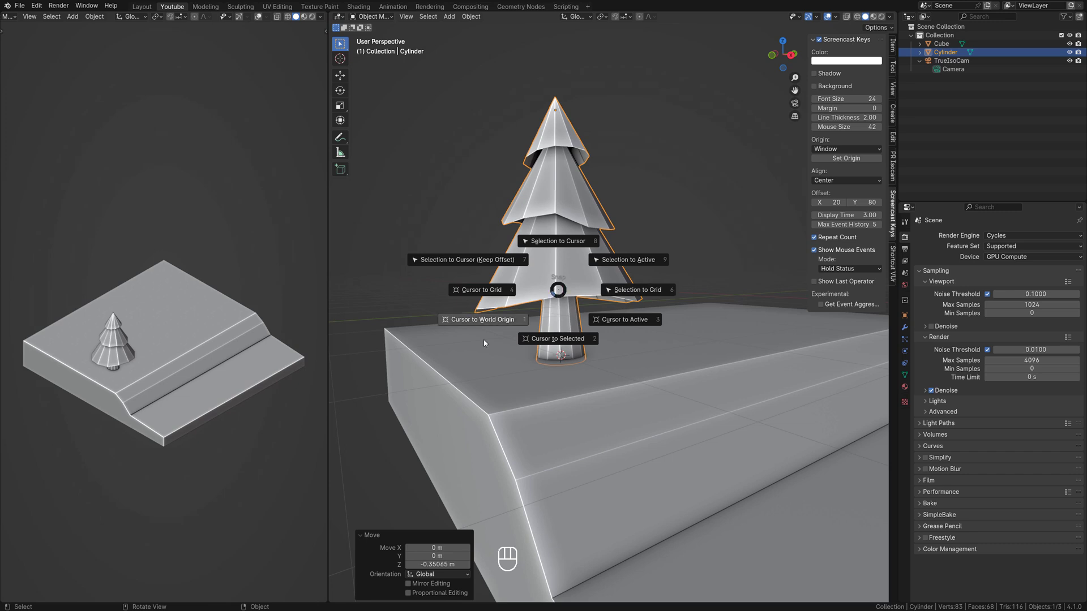
Step: Set the tree's origin to the 3D cursor at the base of the trunk
left_click(467, 16)
left_click(470, 16)
key("ctrl+z")
left_click(432, 16)
mouse_move(475, 16)
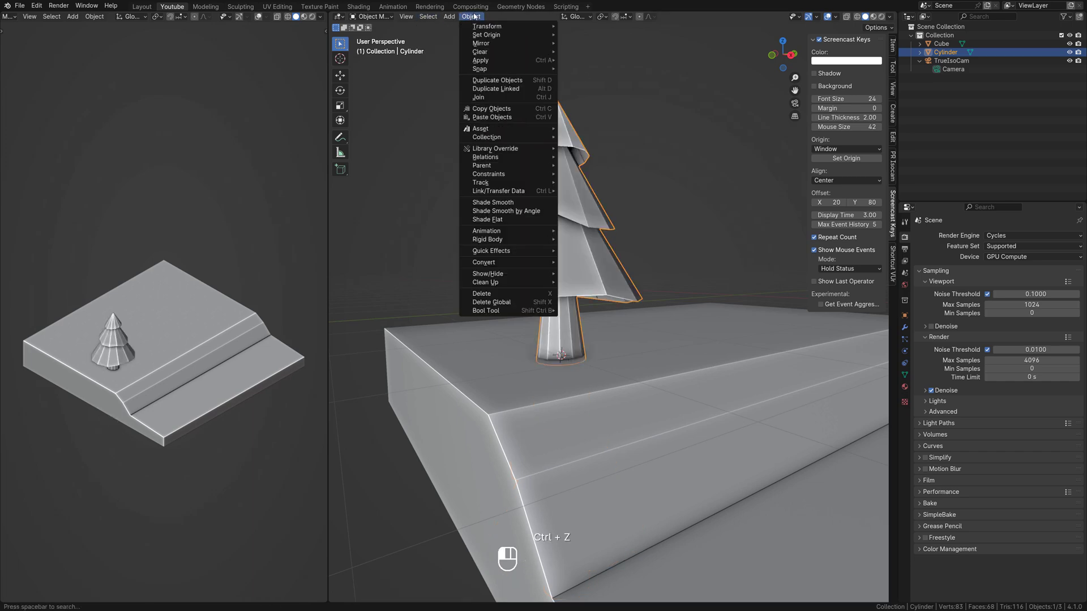
left_click(605, 56)
key("Tab")
key("Tab")
Step: Scale the whole tree down about its base
middle_click_drag(697, 178, 668, 190)
key("r")
key("r")
right_click(651, 192)
key("s")
left_click(658, 235)
Step: In top view, place linked duplicates of the tree around the plateau, with a smaller one at the back and a larger one in a corner
middle_click_drag(658, 235, 723, 238)
key("KP_7")
key("alt+d")
left_click(613, 155)
key("alt+d")
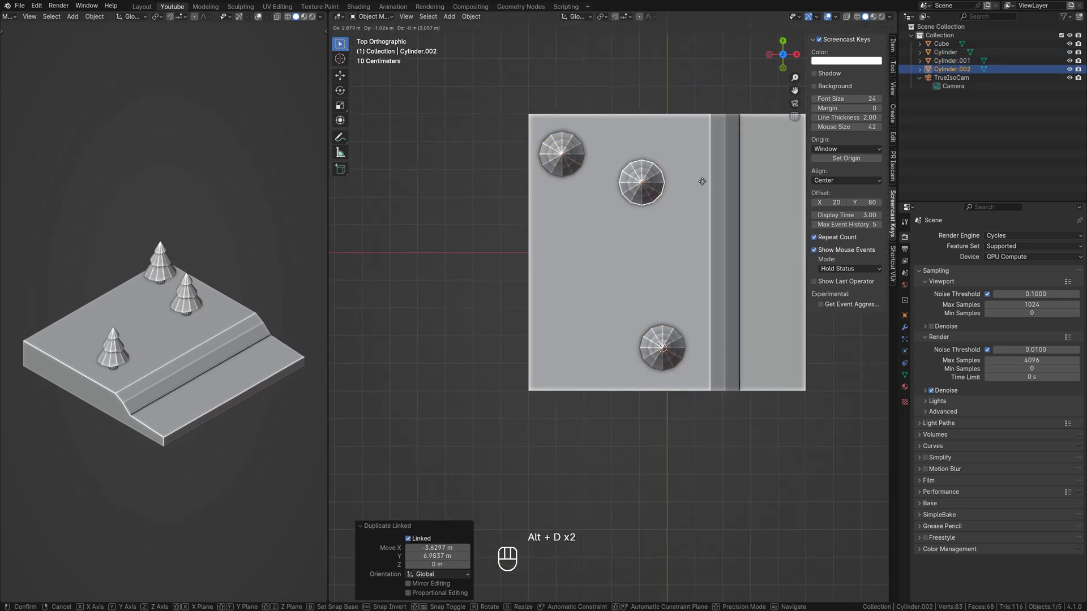
left_click(623, 362)
Step: Place a linked duplicate beside the large corner tree, offset about 0.49 m in X and 1.84 m in Y, and scale it down
key("alt+d")
left_click(637, 312)
key("s")
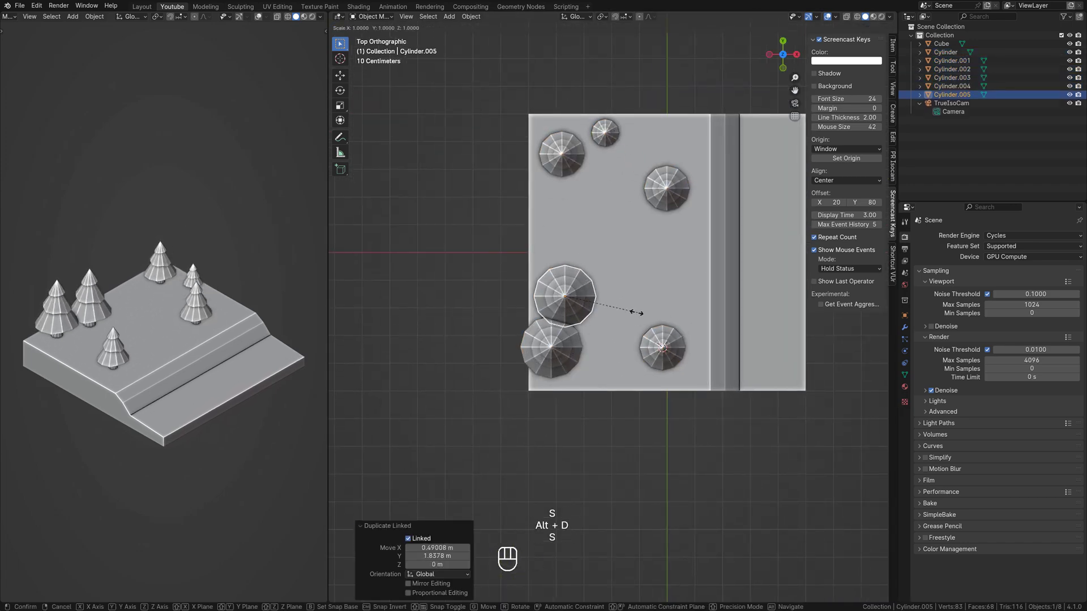
left_click(597, 344)
Step: Move the original tree next to the large corner tree and the lone back tree to the top edge of the slope
left_click(662, 347)
key("g")
left_click(603, 339)
left_click(667, 193)
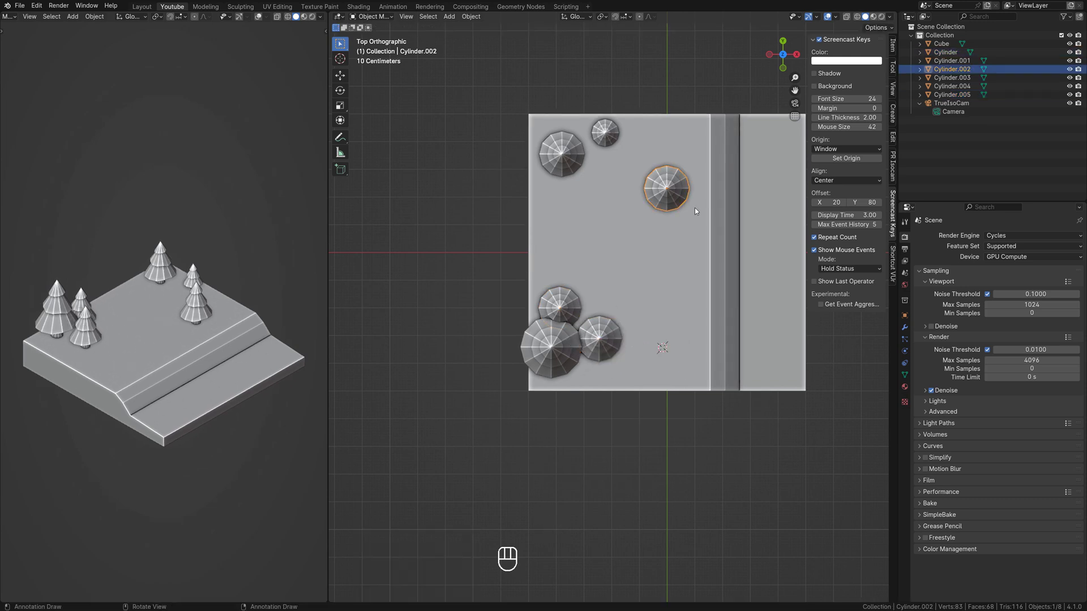
key("g")
left_click(702, 146)
Step: Add a linked tree to the back corner group, scale it to 1.191, and place another linked copy near the slope's front end
key("alt+d")
left_click(575, 128)
key("s")
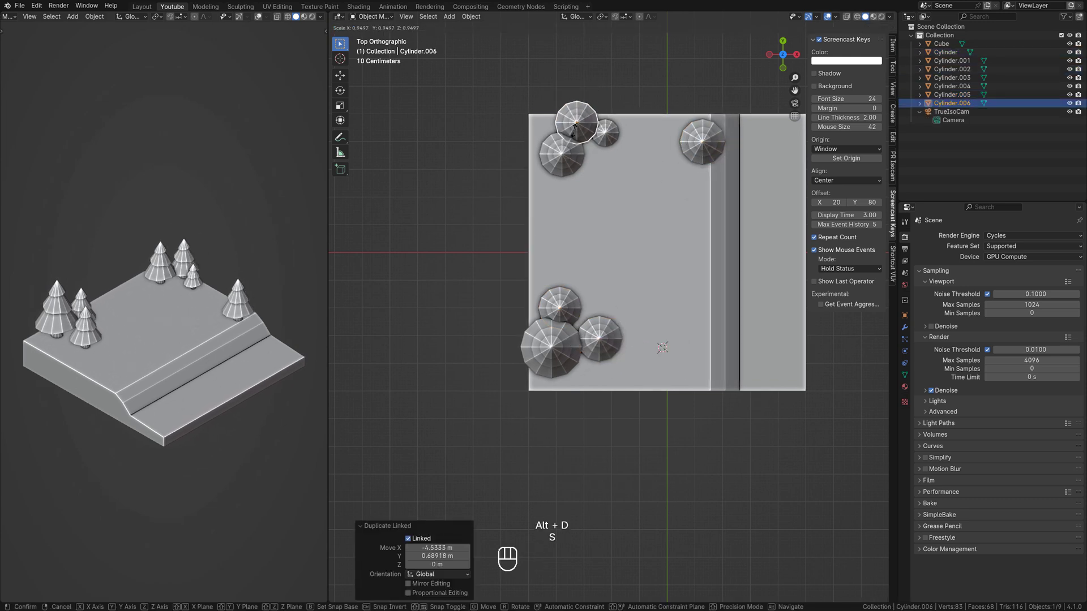
key("alt+d")
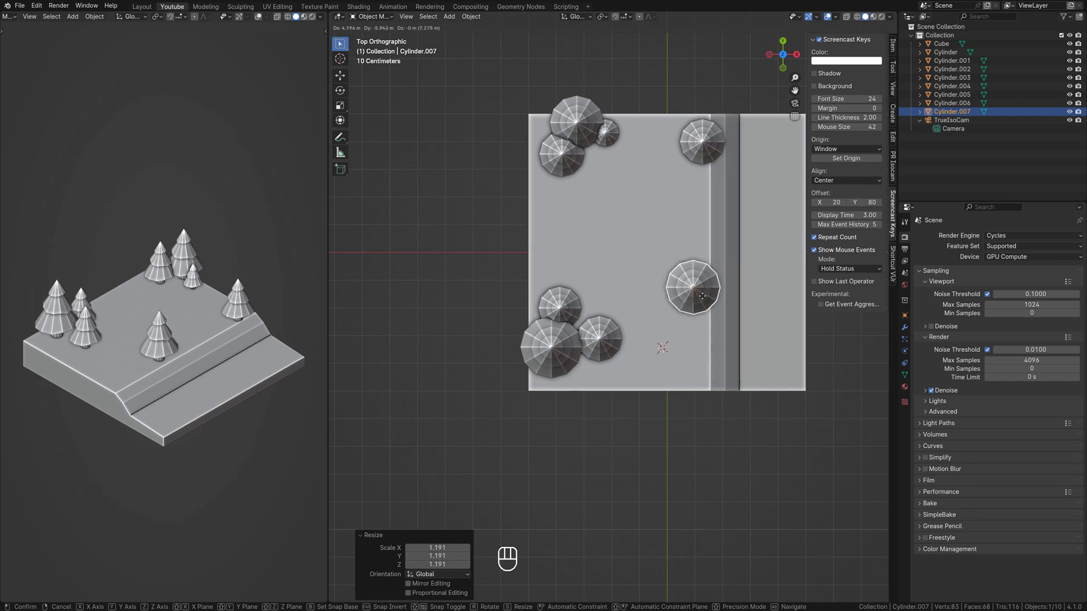
Step: Add a cube in the middle of the plateau and move its mesh up along Z in Edit Mode
key("shift+a")
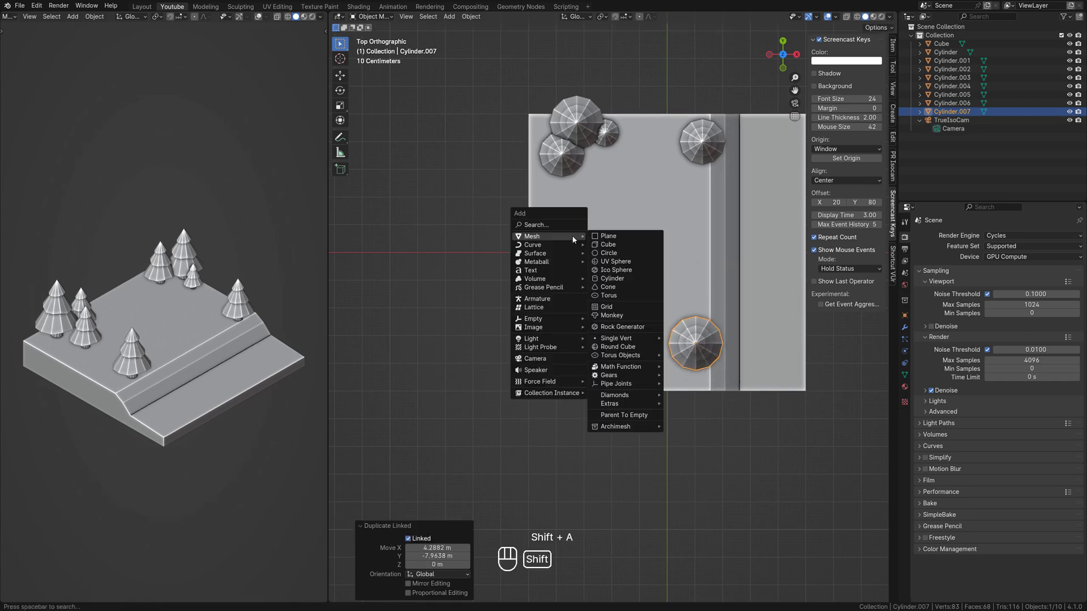
left_click(611, 247)
middle_click_drag(611, 247, 543, 175)
scroll(599, 208, "up", 4)
middle_click_drag(735, 269, 639, 249)
key("Tab")
key("g")
key("z")
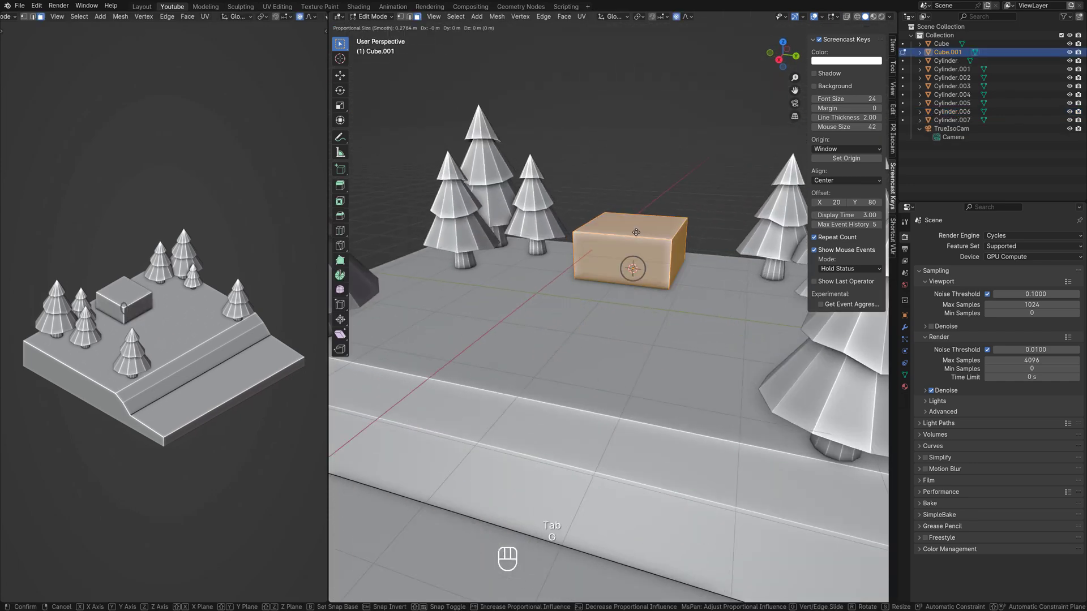
left_click(635, 193)
Step: Taper the block towards its top and bevel one upright corner edge about 0.475 m wide with two segments
key("2")
key("ctrl+b")
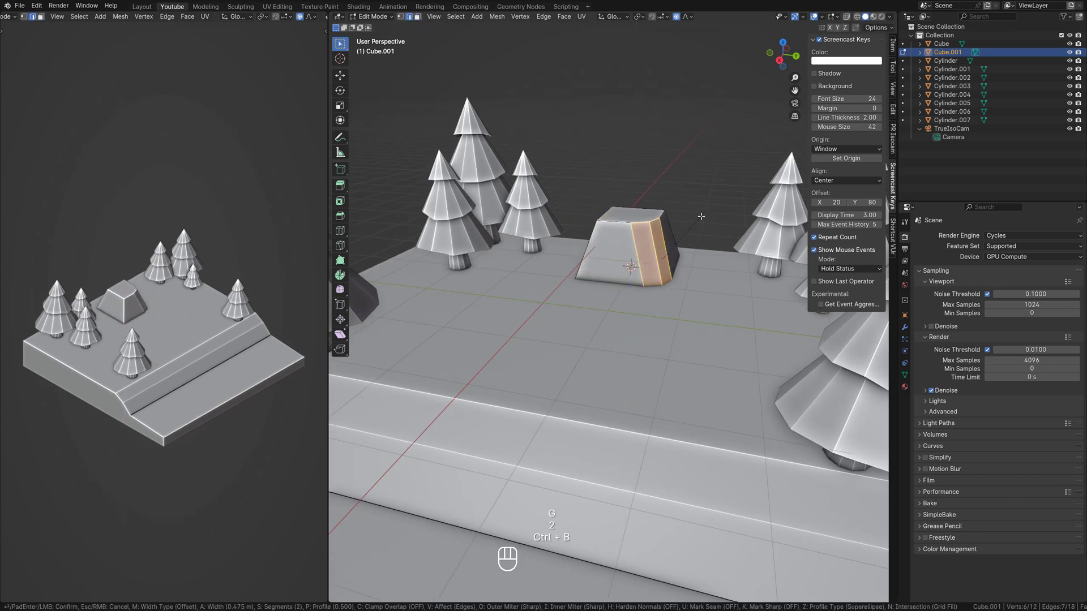
left_click(696, 219)
Step: Bevel another upright corner edge of the tapered block with a width of 0.252 m and one segment
middle_click_drag(693, 220, 783, 241)
left_click(581, 257)
key("ctrl+b")
left_click(595, 249)
middle_click_drag(595, 249, 679, 269)
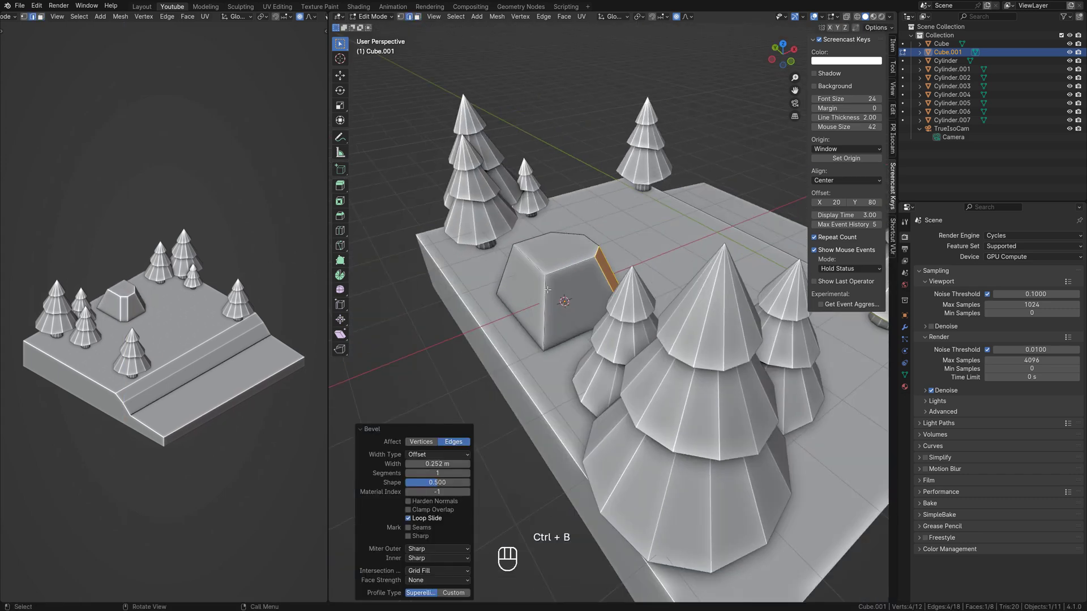
Step: Bevel the remaining two upright corner edges of the tapered block
left_click(548, 286)
key("ctrl+b")
middle_click_drag(558, 269, 628, 244)
left_click(586, 322)
key("ctrl+b")
middle_click_drag(594, 314, 615, 303)
Step: Lower the block's top face about 0.26 m along Z
key("3")
left_click(616, 261)
key("g")
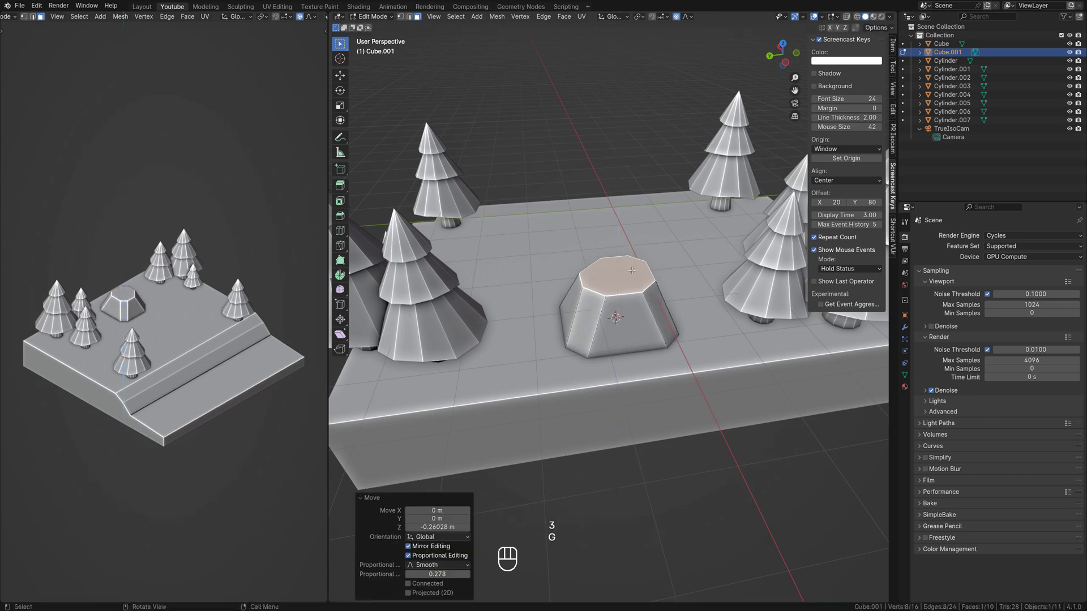
Step: Extrude the top face and scale it inward to form a smaller faceted cap on the rock
key("e")
key("s")
left_click(630, 260)
middle_click_drag(630, 260, 687, 257)
key("g")
left_click(571, 272)
Step: Scale the whole rock down in Object Mode to a small boulder
key("Tab")
key("s")
left_click(643, 277)
key("g")
right_click(644, 283)
Step: Box-select the rock's upper part through the mesh with X-ray on, adjust it, and return to solid Object Mode
key("Tab")
middle_click_drag(566, 268, 573, 247)
key("alt+z")
left_click_drag(573, 247, 647, 275)
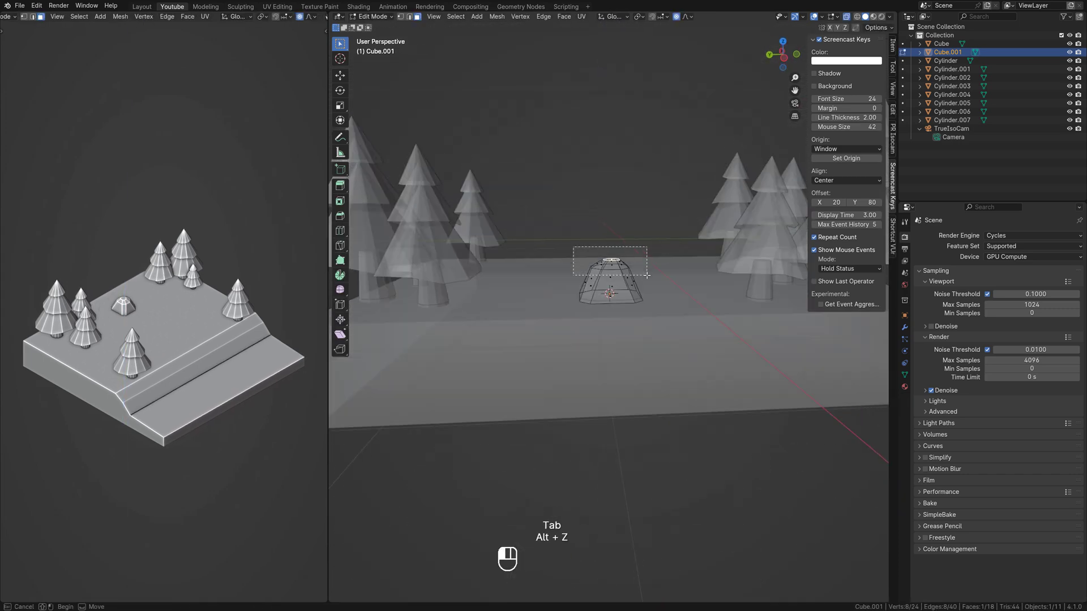
left_click(666, 266)
key("Tab")
middle_click_drag(666, 266, 606, 257)
key("Tab")
key("alt+z")
key("Tab")
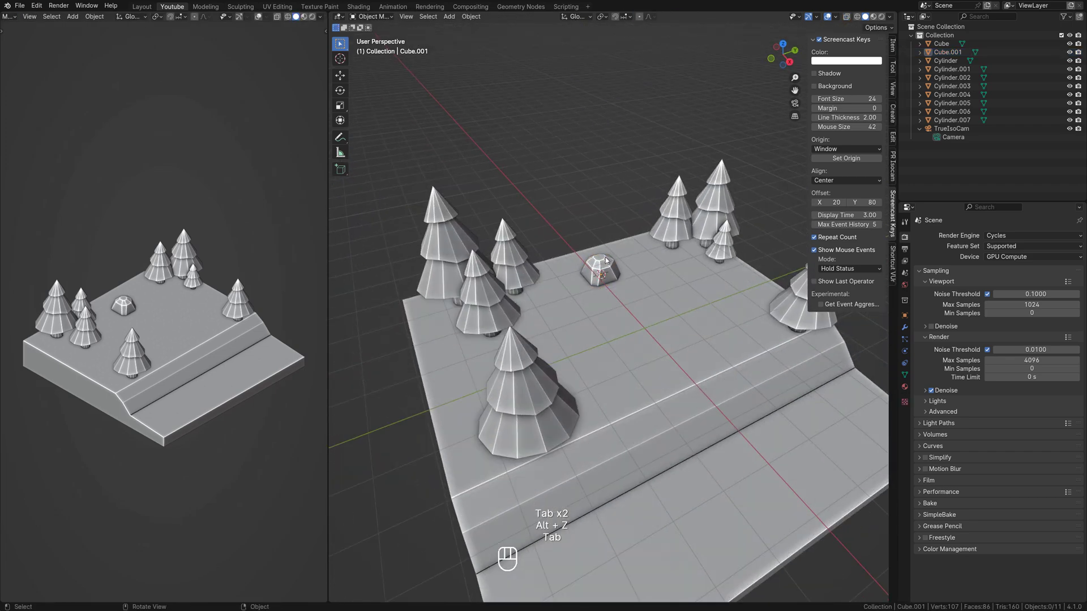
Step: Rotate the rock about Z and place two smaller linked copies against its opposite sides in top view
left_click(617, 253)
key("r")
key("z")
key("KP_7")
key("alt+d")
left_click(542, 256)
key("s")
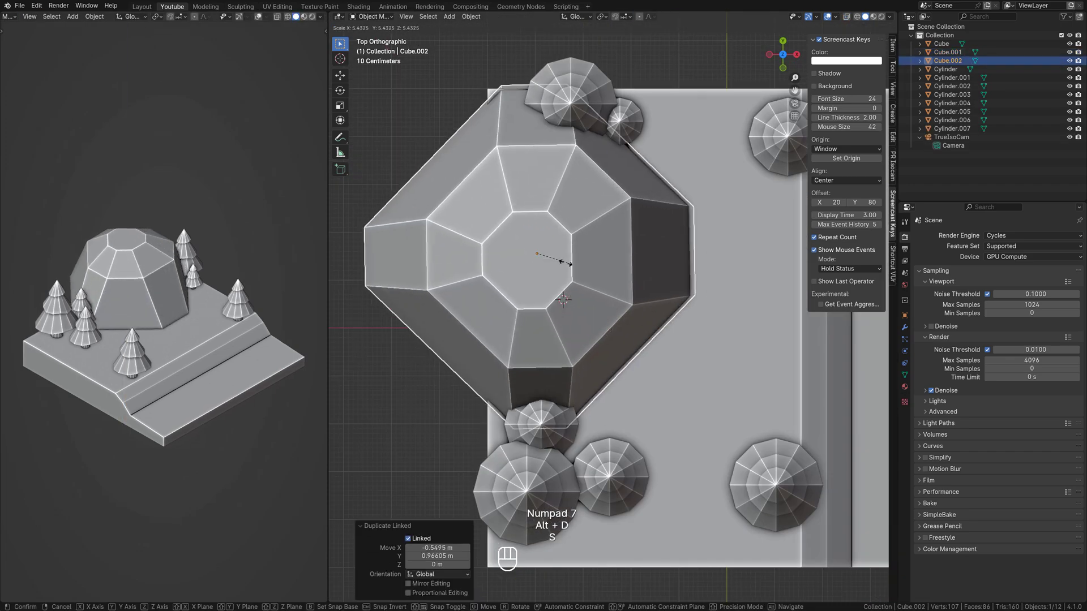
right_click(580, 262)
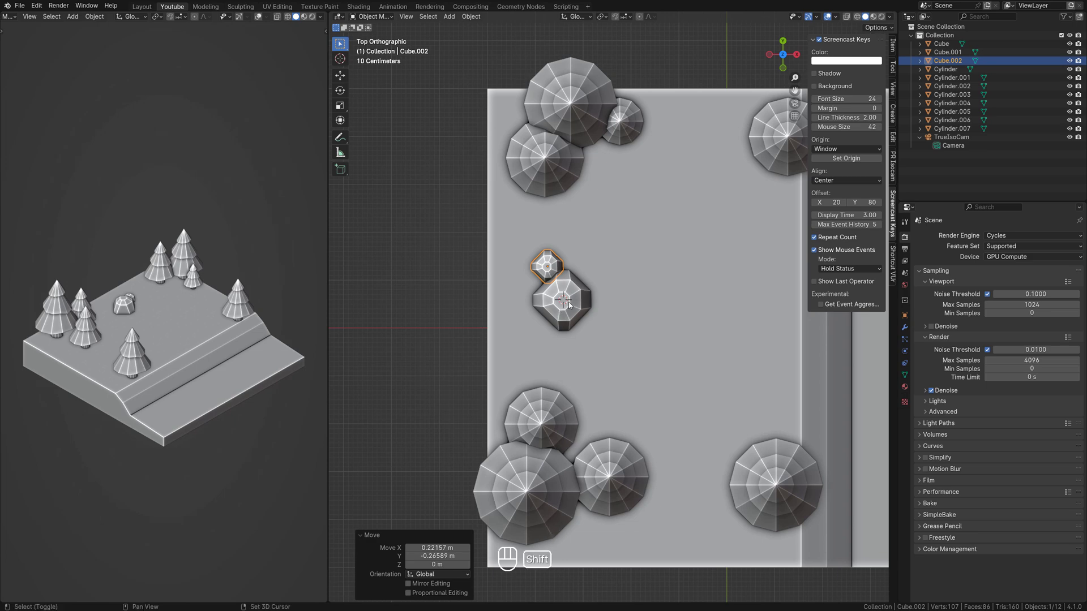
left_click(604, 308)
Step: Select the large rock and its two small copies and move the group towards the trees at the plateau's back corner
left_click(564, 281, "shift")
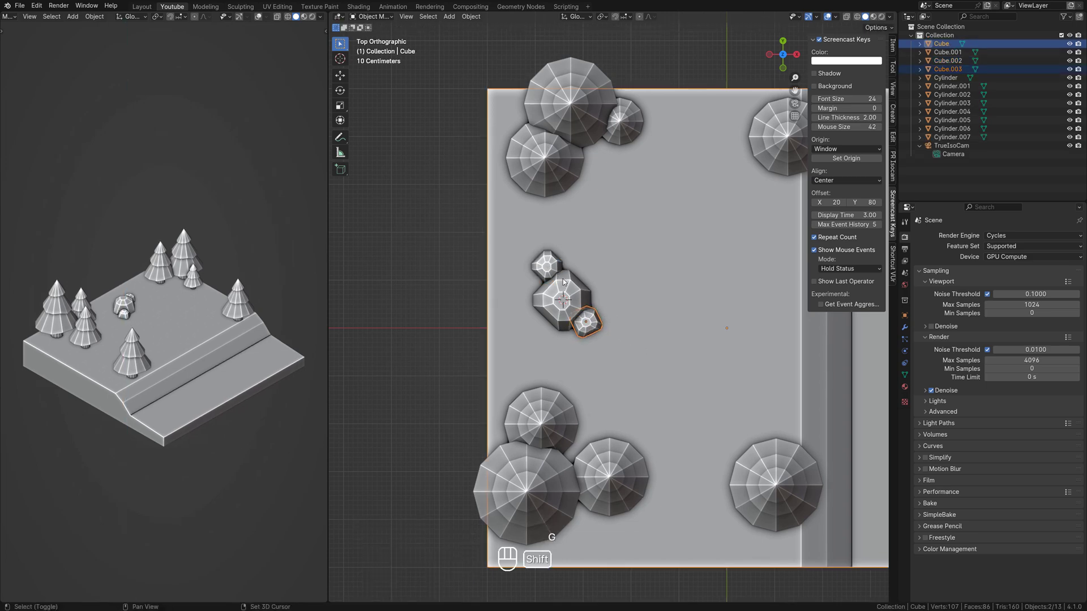
middle_click_drag(628, 305, 629, 274)
middle_click_drag(630, 274, 596, 279, "shift")
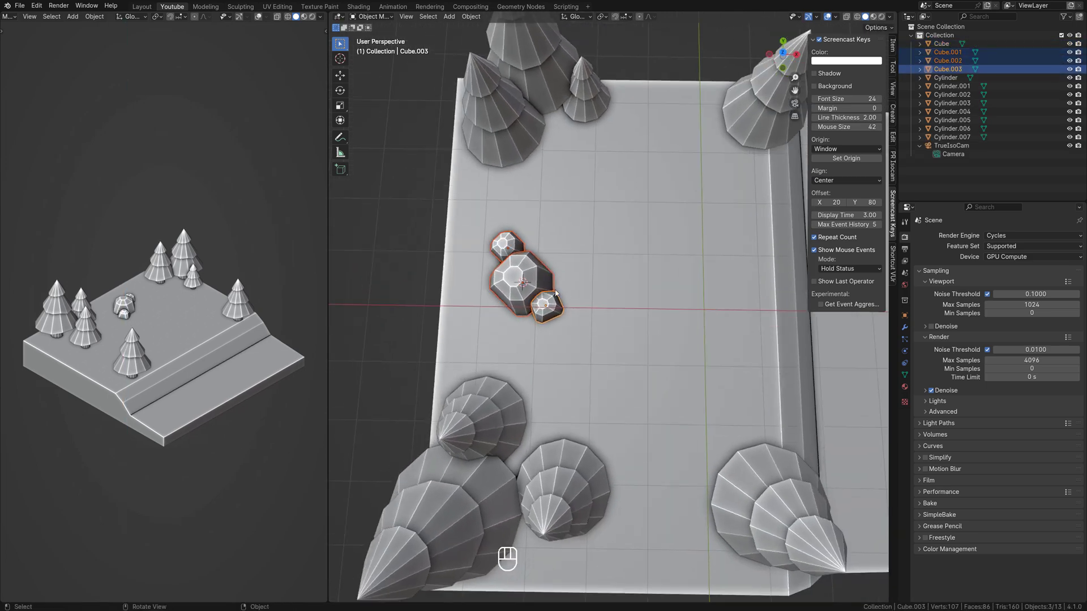
key("g")
right_click(534, 251)
key("KP_7")
key("g")
left_click(523, 215)
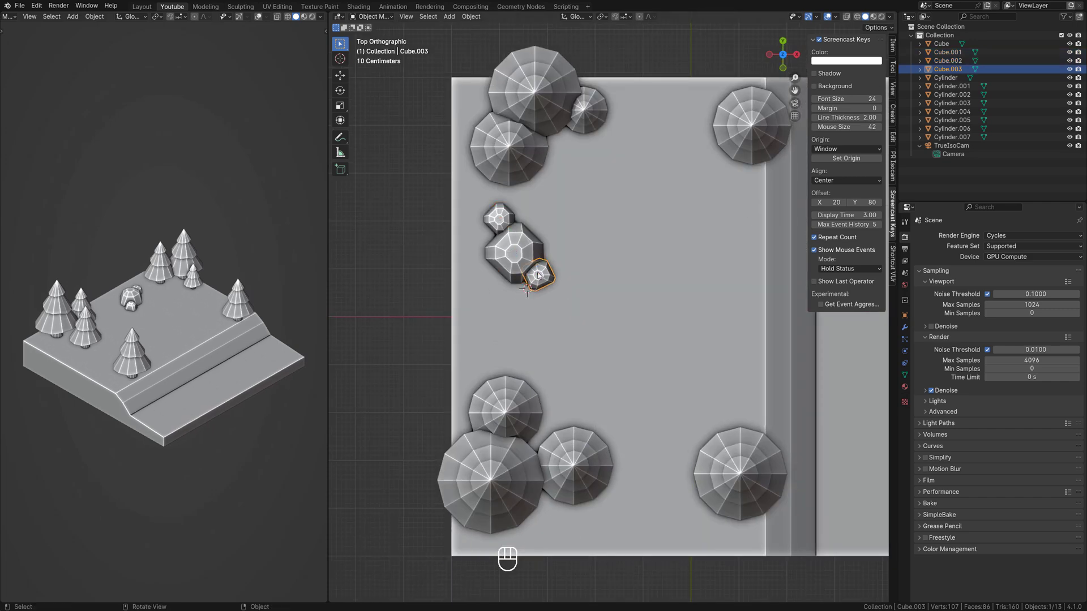
Step: Move one small rock to the large rock's other side and add a linked copy beside the other small rock
left_click(506, 275)
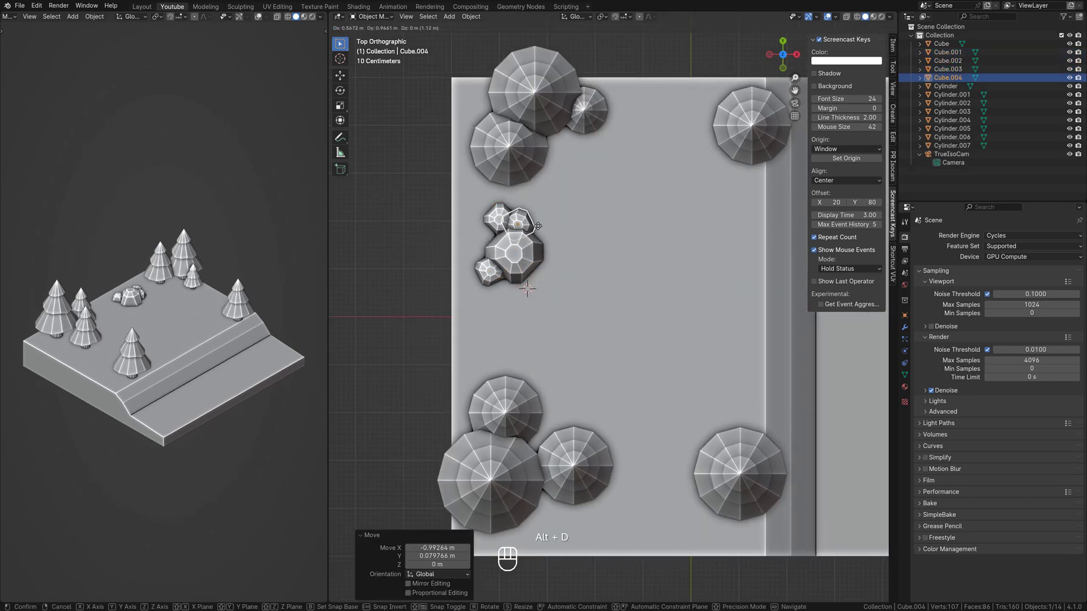
left_click(537, 227)
Step: Place a linked copy of the large rock and one small rock beside the three-tree group and rotate the pair 88° about Z
left_click(491, 272)
left_click(527, 255, "shift")
key("alt+d")
left_click(558, 512)
key("r")
left_click(559, 475)
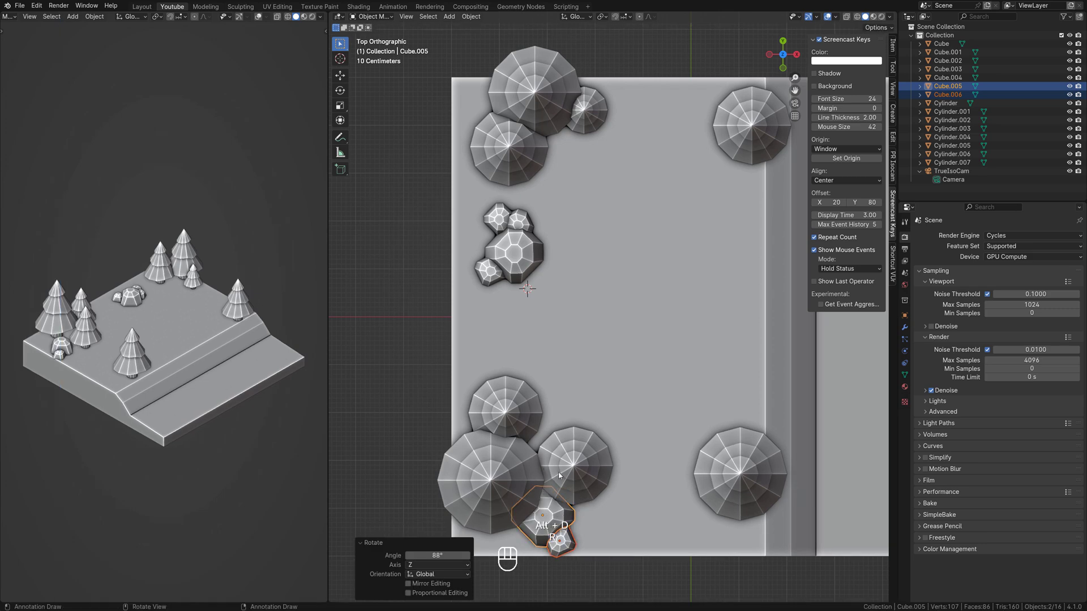
left_click(569, 463)
Step: Place a linked copy of the rock pair at the foot of the slope on the lower ledge, scaled to 1.199
key("alt+d")
left_click(779, 358)
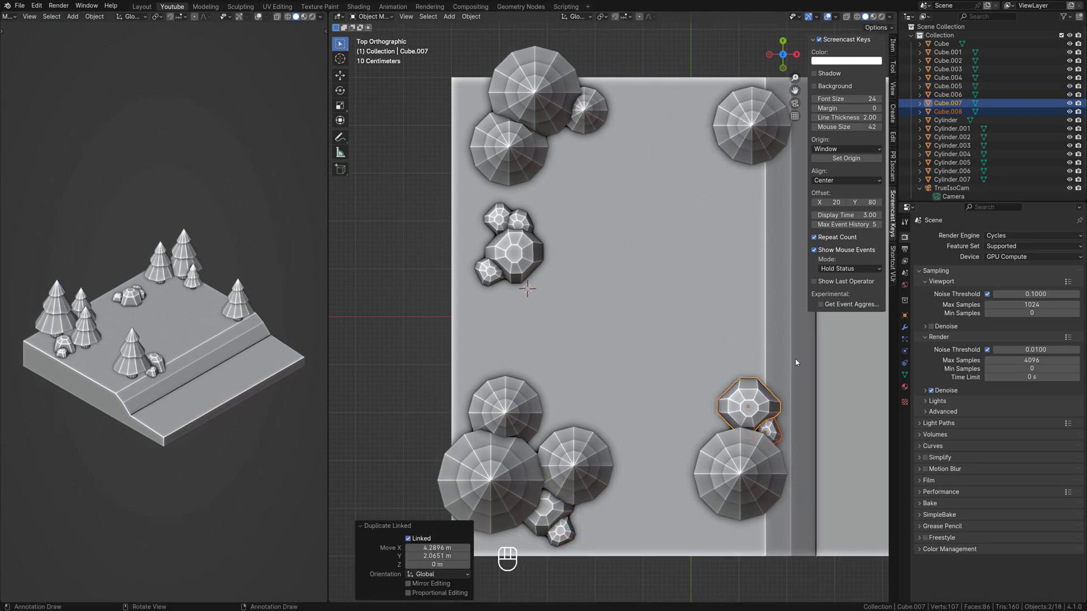
middle_click_drag(747, 317, 658, 154)
key("g")
key("z")
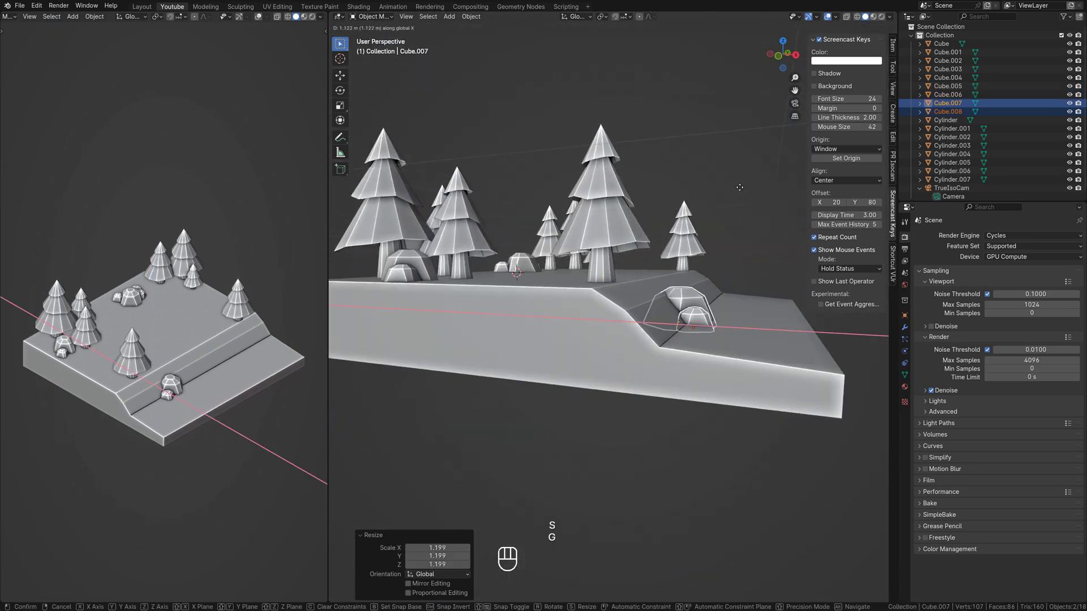
left_click(740, 187)
middle_click_drag(740, 187, 634, 258)
scroll(634, 229, "down", 3)
scroll(560, 337, "up", 3)
key("Tab")
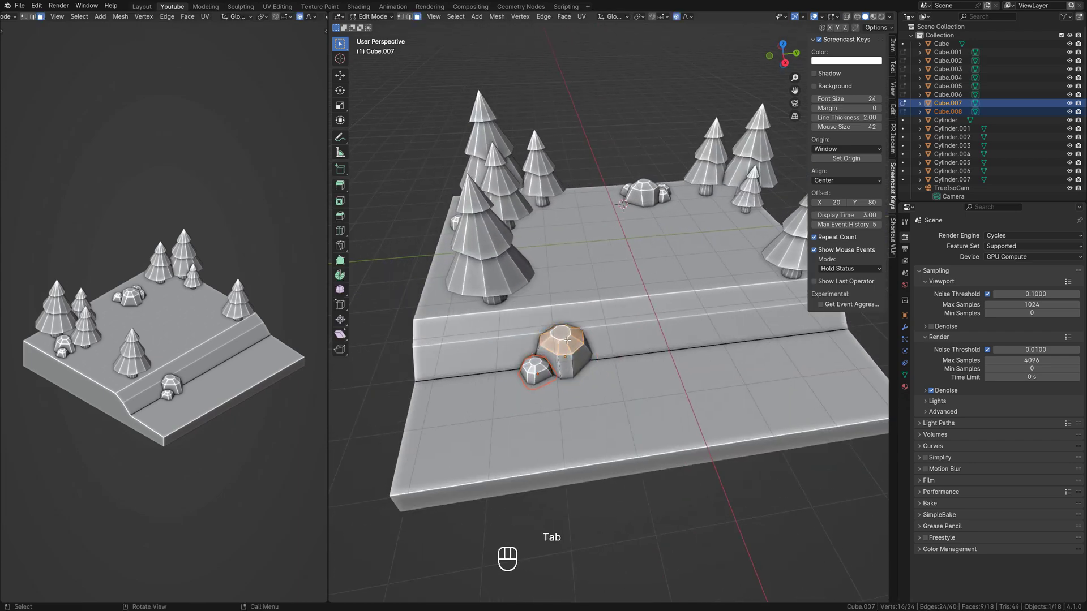
middle_click_drag(563, 332, 590, 312)
key("ctrl+z")
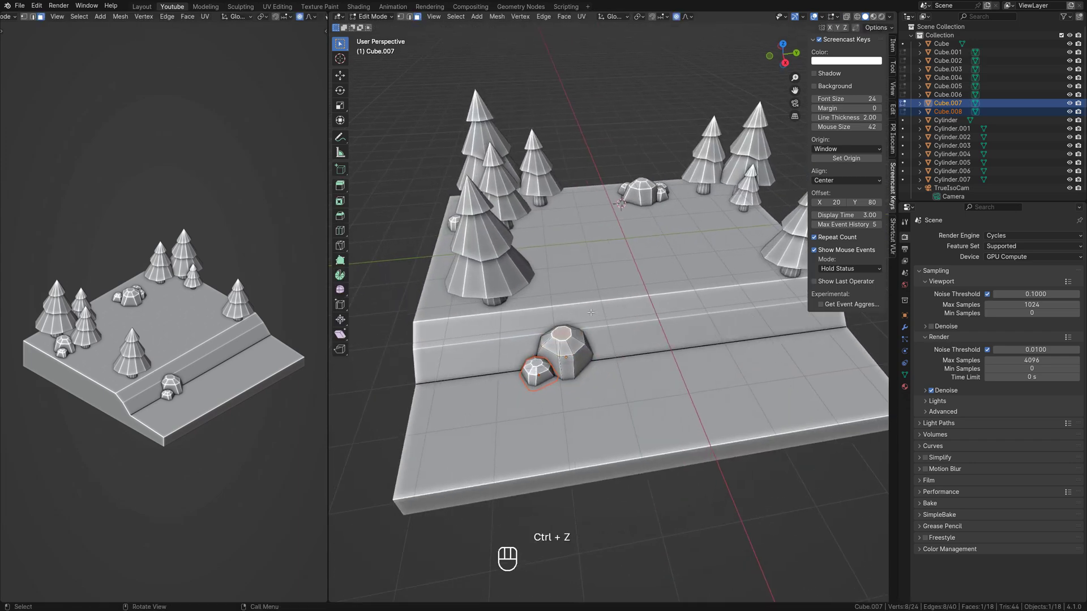
Step: Place a linked copy of the large ledge rock along Y near the other end of the slope's foot
left_click(570, 348)
key("alt+d")
key("y")
left_click(781, 321)
Step: Rotate the copied rock -129° about Z and stretch it lengthwise along the slope's foot
key("r")
key("z")
left_click(756, 342)
key("s")
key("x")
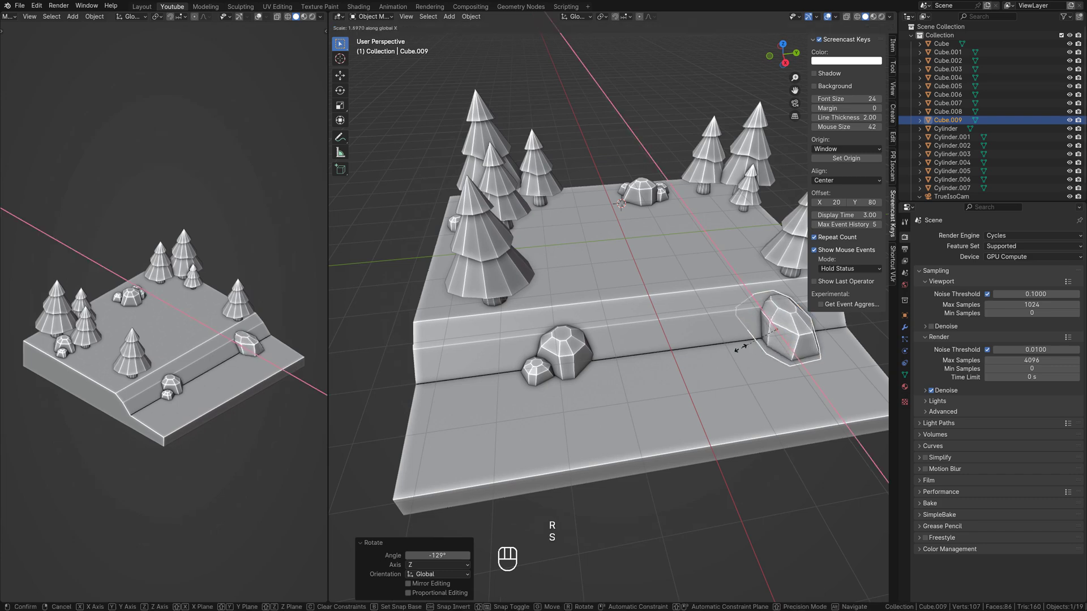
Step: Place a linked copy of the small ledge rock 4.6903 m along Y, next to the stretched rock
key("alt+d")
key("y")
left_click(747, 351)
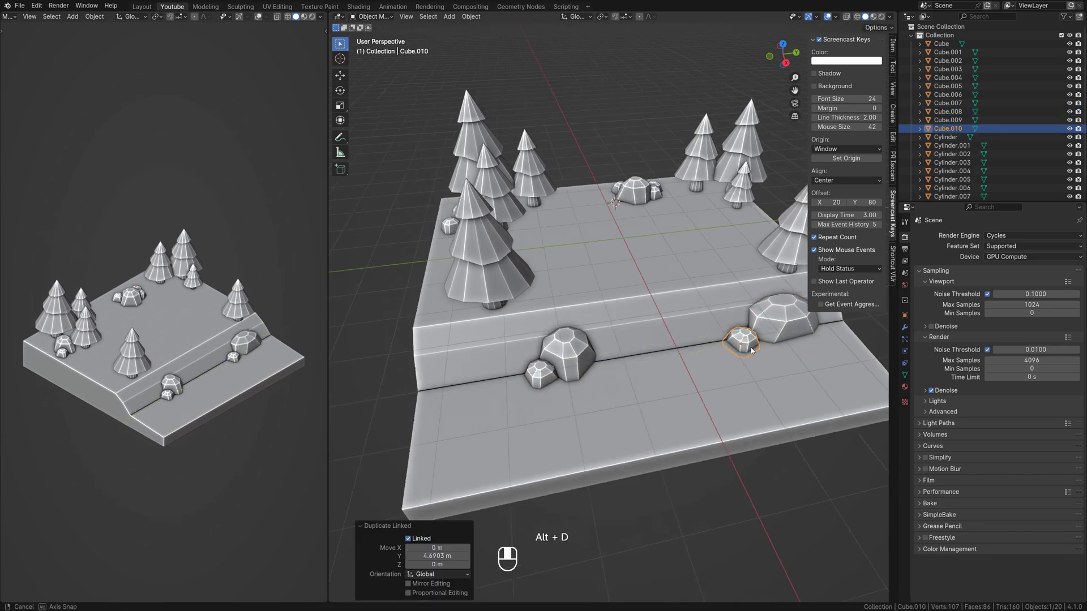
Step: Scale the large unstretched rock at the slope's foot by 1.171, and widen it by 1.040 along X
key("KP_7")
key("KP_8")
left_click(671, 354)
key("s")
key("s")
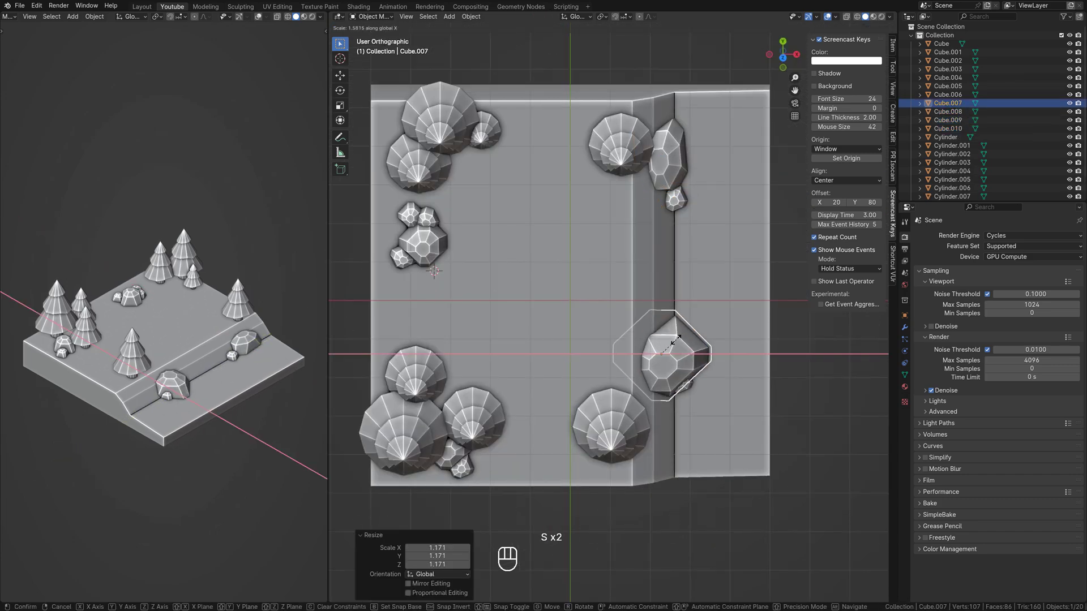
right_click(668, 358)
middle_click_drag(668, 358, 647, 258)
key("s")
key("y")
right_click(674, 252)
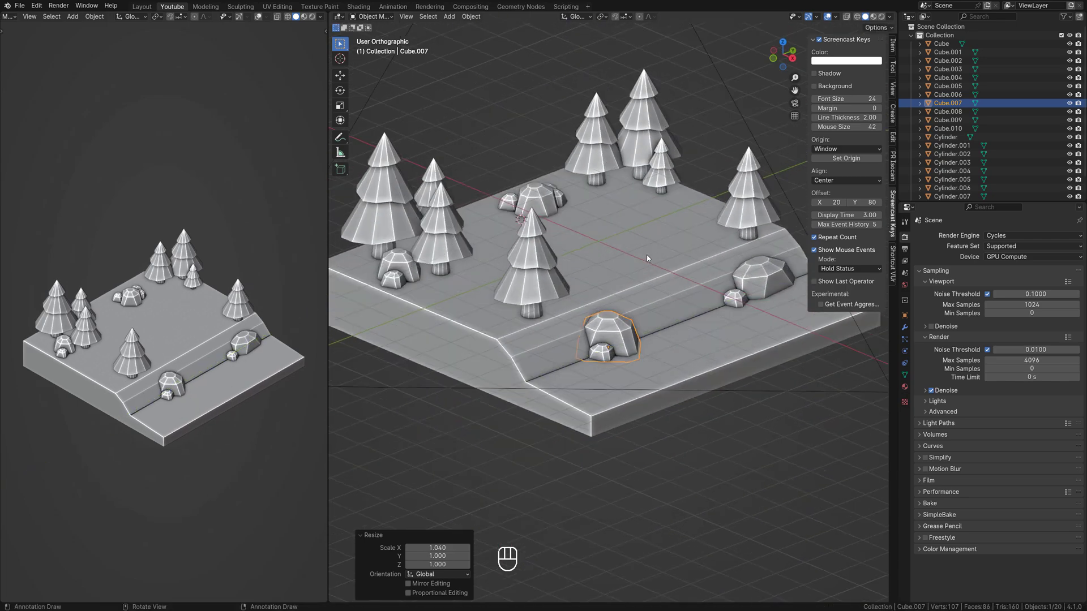
middle_click_drag(712, 242, 651, 338)
right_click(597, 325)
Step: Shrink the stretched rock at the slope's foot and move it -0.71309 m along Y against its small neighbour
left_click(788, 324)
key("s")
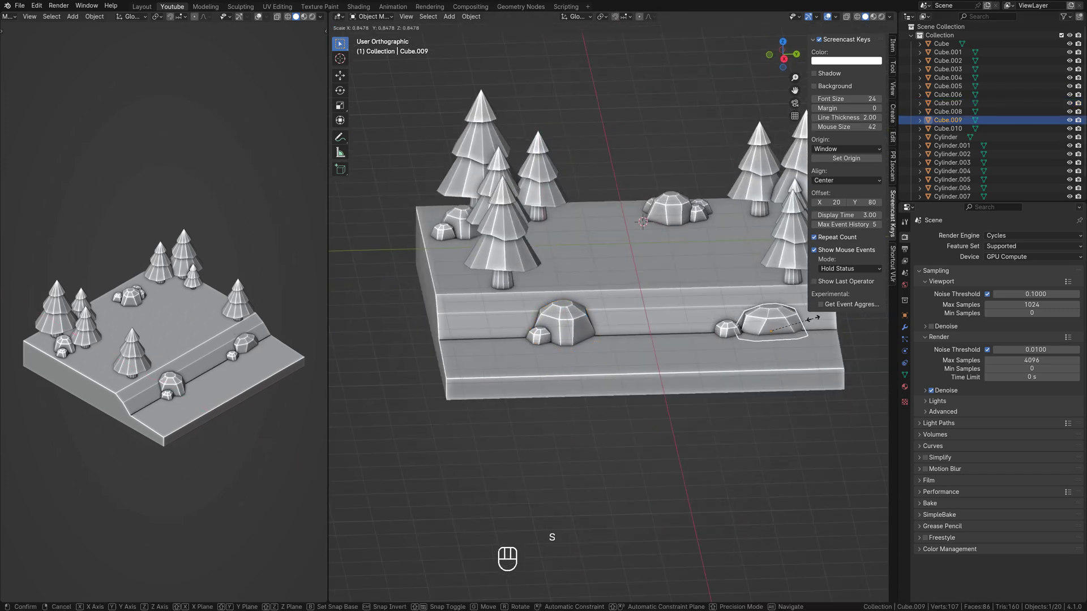
left_click(854, 319)
key("s")
left_click(820, 323)
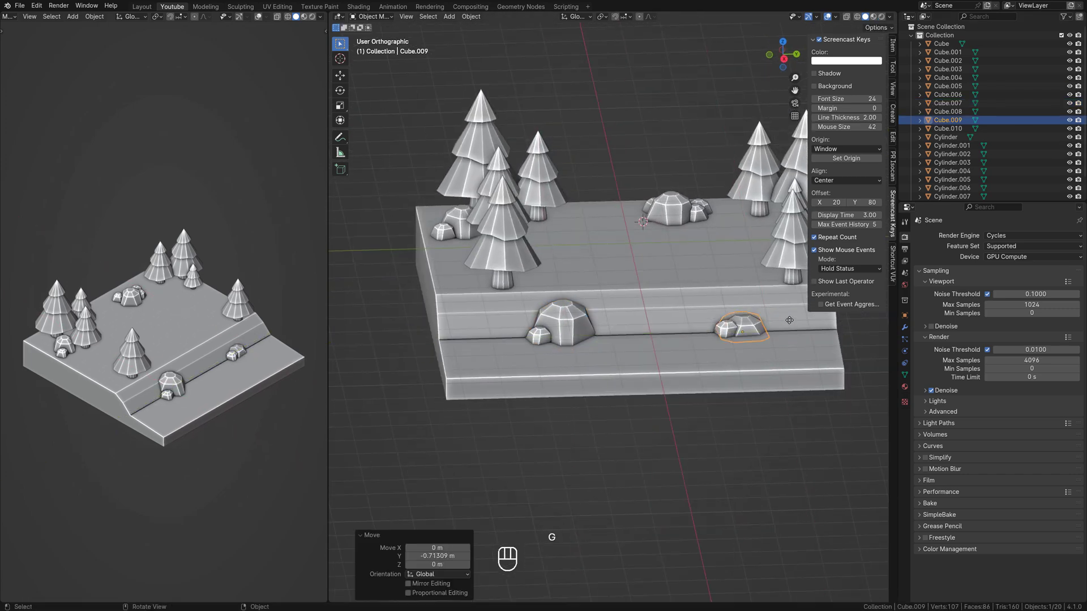
Step: Place a linked copy of the small slope rock alone on the open part of the lower ledge in top view
left_click(538, 340)
key("Tab")
key("Tab")
key("KP_7")
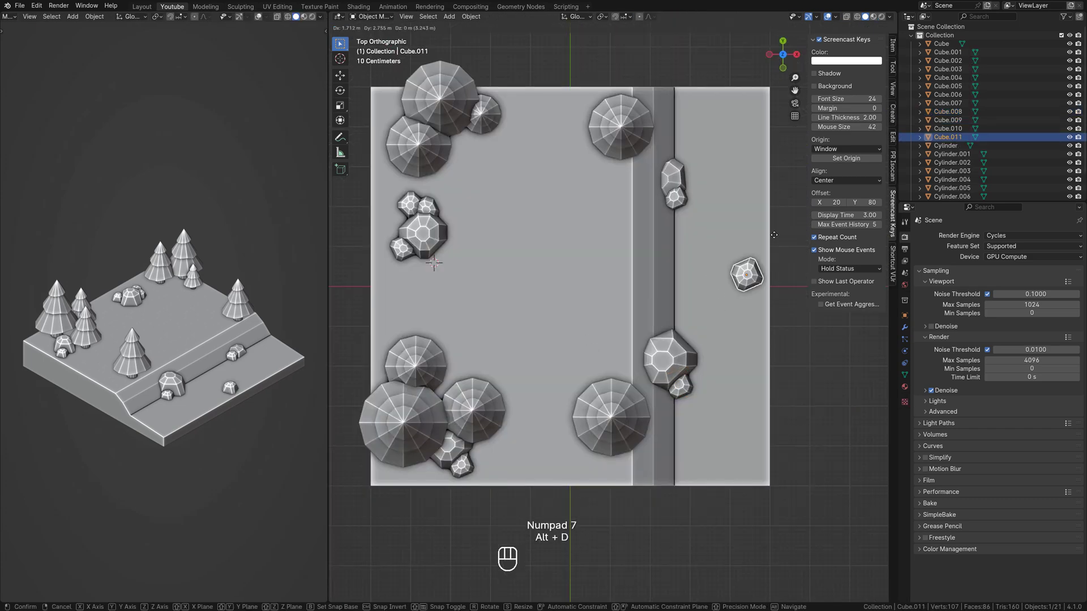
left_click(763, 244)
Step: Open the terrain block in Edit Mode and shift an edge by the slope along Z
middle_click_drag(762, 243, 659, 127)
key("Tab")
key("Tab")
middle_click_drag(594, 335, 619, 341)
left_click(618, 341)
key("Tab")
key("2")
key("g")
key("z")
left_click(618, 348)
Step: Duplicate the lower ledge's top face in place and separate it into its own object
key("3")
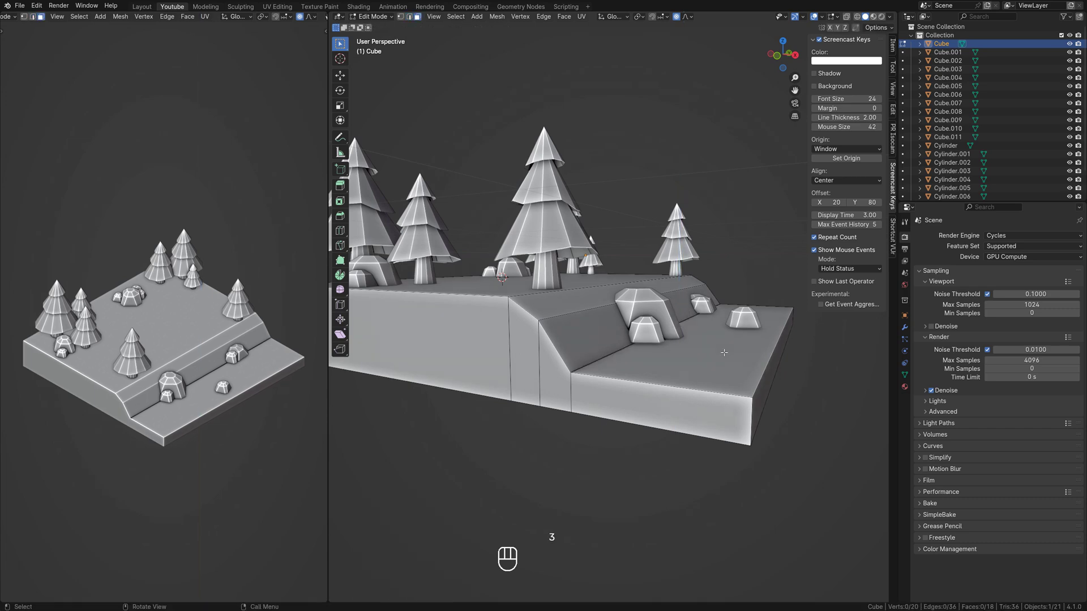
left_click(723, 351)
key("shift+d")
right_click(723, 348)
key("p")
left_click(724, 340)
key("Tab")
key("Tab")
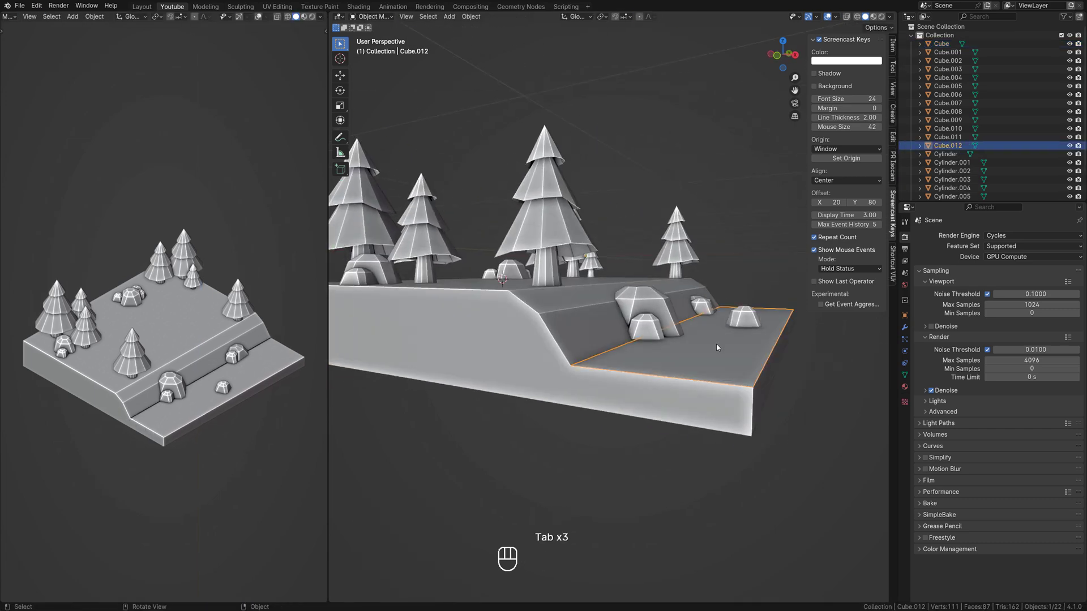
Step: Extrude the separated ledge face about 0.26 m upward and move its inner top edge into the slope
key("e")
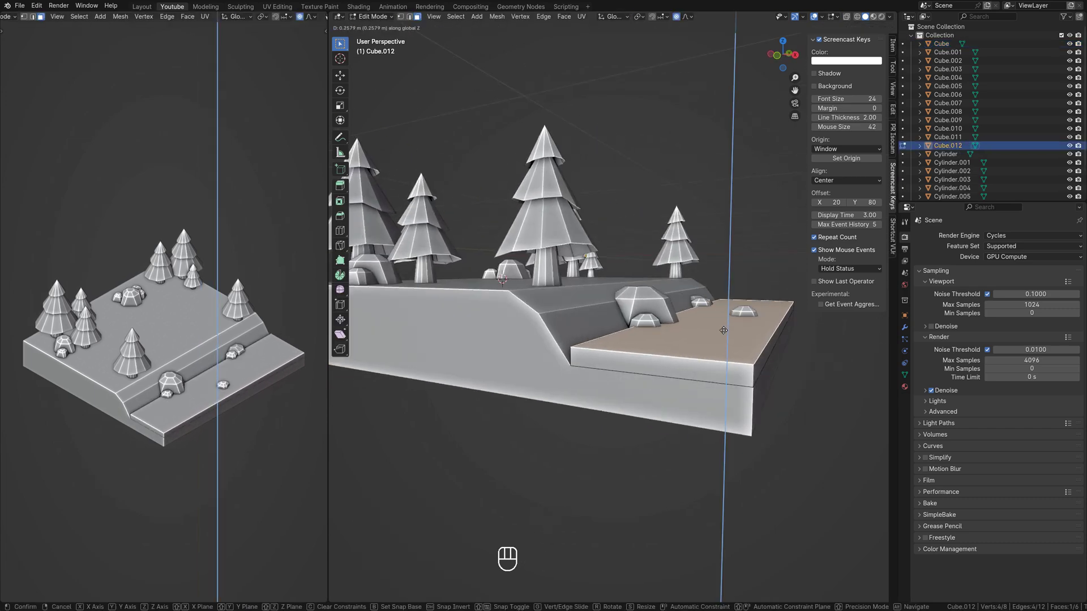
left_click(723, 330)
key("2")
middle_click_drag(717, 331, 745, 333)
left_click(668, 333)
key("g")
left_click(654, 333)
key("Tab")
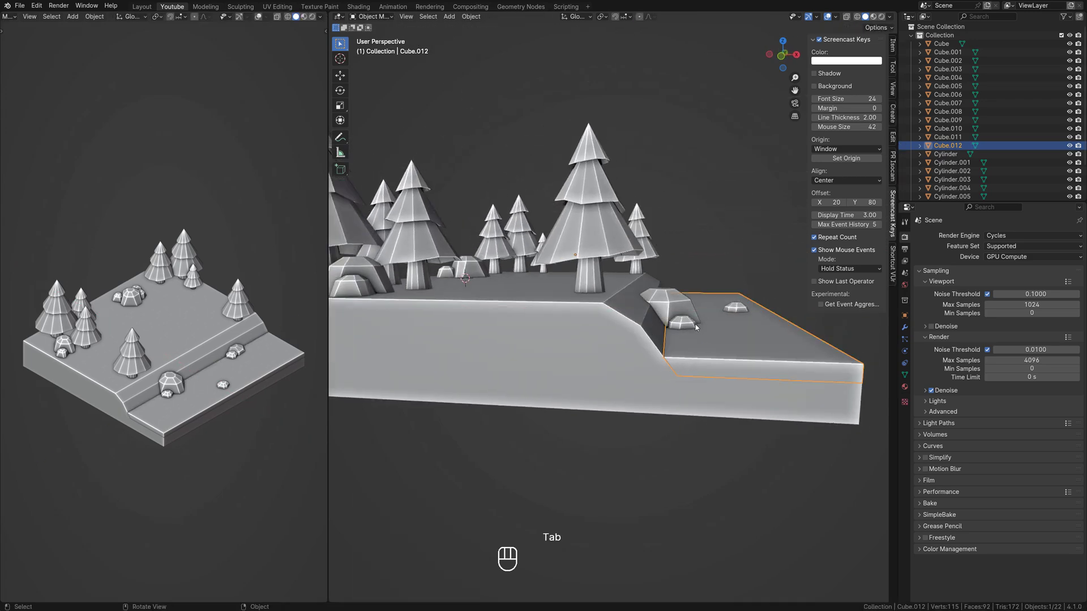
Step: Place the 3D cursor in the middle of the plateau and add a 2 m plane there
middle_click_drag(668, 328, 634, 345)
scroll(702, 288, "down", 3)
left_click(731, 262)
scroll(731, 261, "down", 1)
middle_click_drag(731, 261, 682, 310)
key("shift+a")
mouse_move(566, 308)
left_click(627, 310)
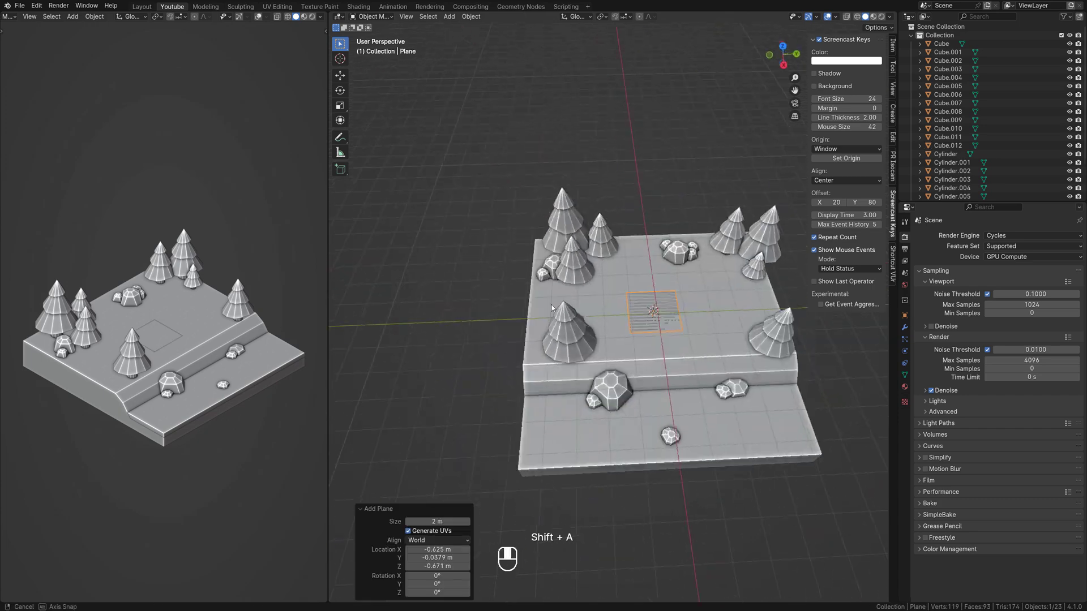
Step: Stretch the plane by 5.037 along Y and align its ends with the terrain's edges as a strip across the plateau
key("Tab")
key("s")
left_click(775, 311)
key("KP_7")
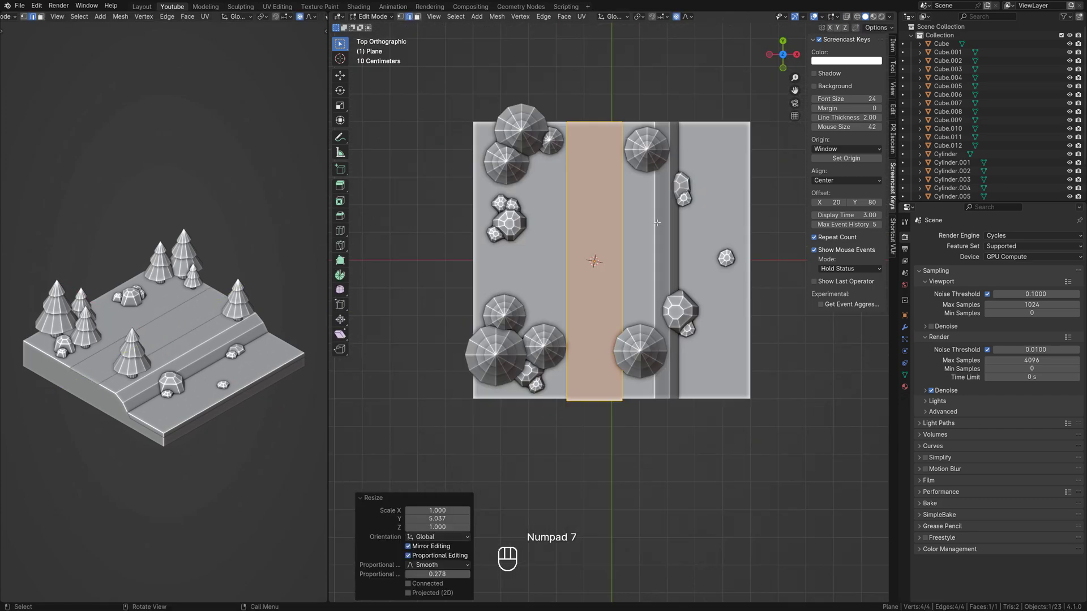
key("Tab")
key("Tab")
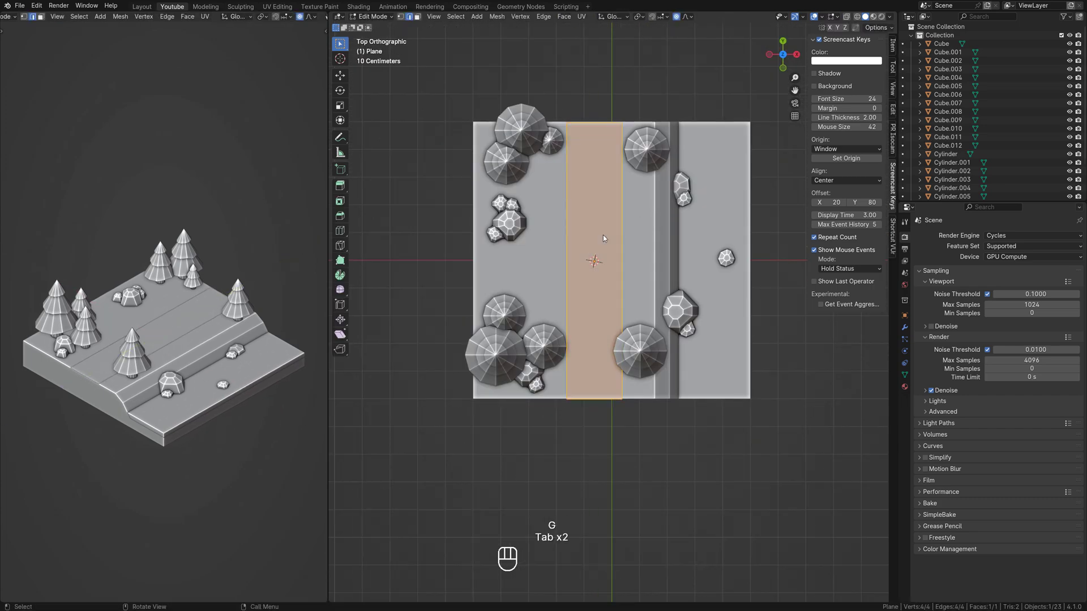
Step: Cut the strip crosswise into three sections and shift the section at the positive Y end about 0.46 m along X
left_click(572, 227)
key("3")
left_click(594, 168)
key("g")
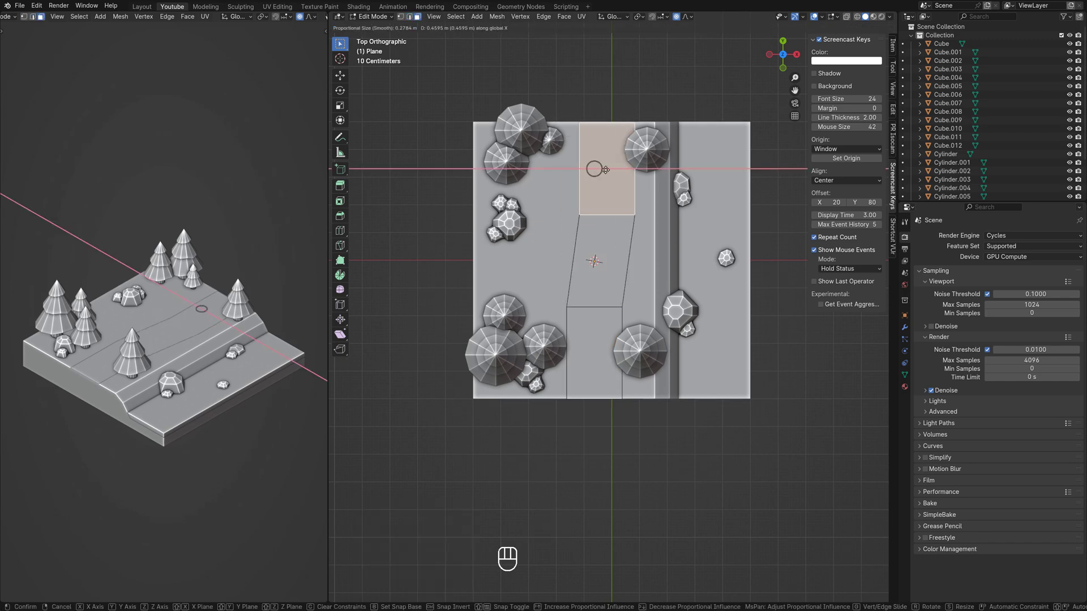
left_click(605, 169)
Step: Shift the strip's section at the negative Y end slightly the opposite way along X and return to Object Mode
left_click(593, 352)
key("g")
key("x")
left_click(590, 352)
key("Tab")
Step: Shift the four-rock cluster beside the road strip slightly within the XY plane
left_click(510, 223)
left_click(500, 204, "shift")
key("g")
key("shift+z")
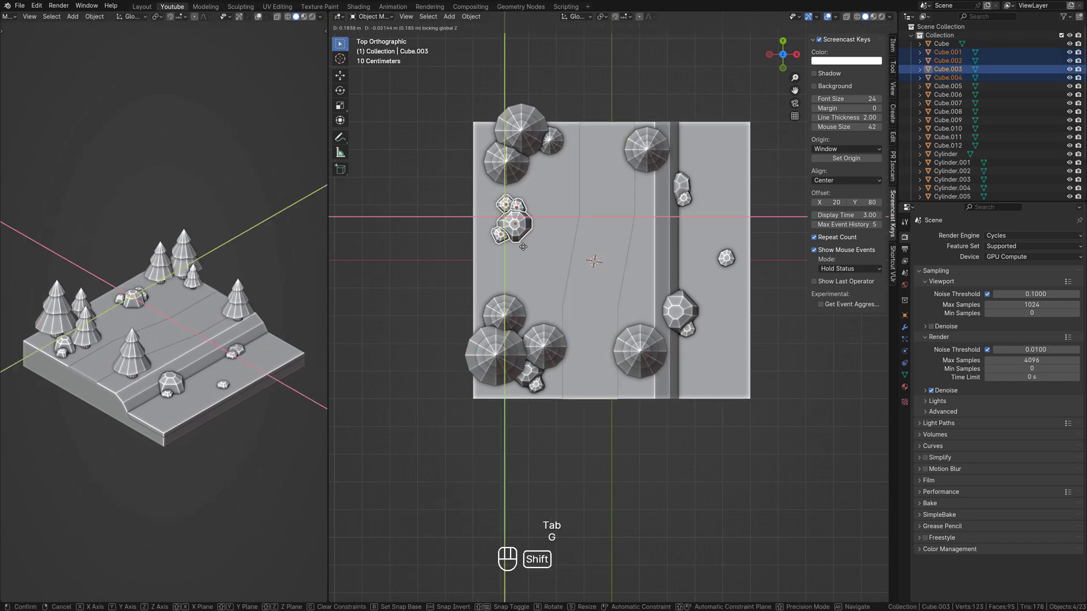
left_click(559, 270)
Step: Extrude all three faces of the bent strip slightly upward to turn it into a raised road slab
key("Tab")
key("Tab")
left_click(591, 279)
key("Tab")
middle_click_drag(590, 294, 571, 218)
left_click(597, 317, "shift")
left_click(619, 290, "shift")
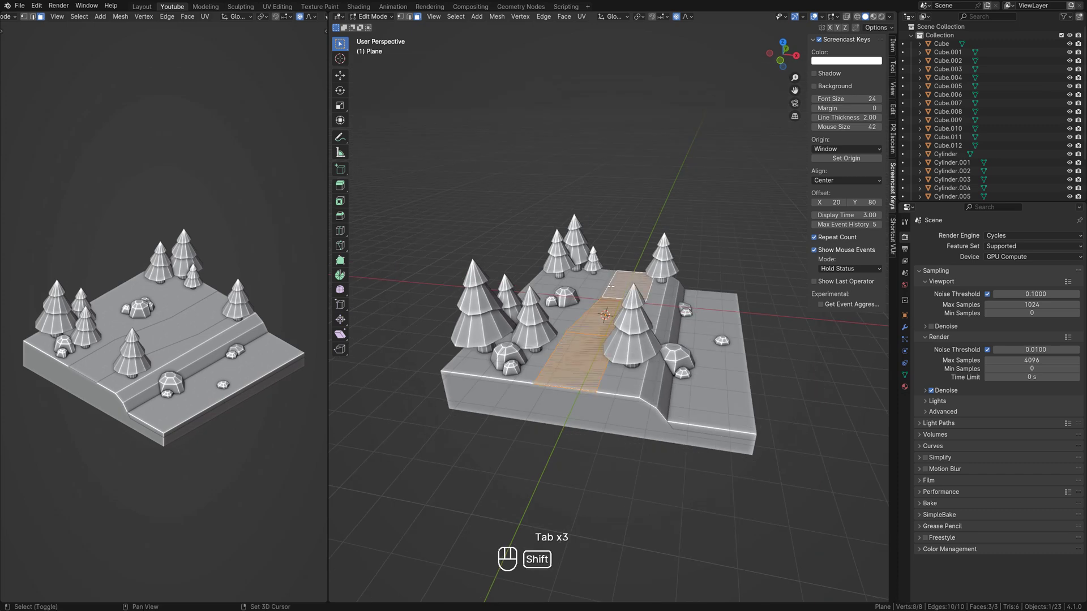
key("e")
left_click(631, 283)
key("Tab")
scroll(621, 317, "up", 2)
middle_click_drag(630, 284, 571, 340)
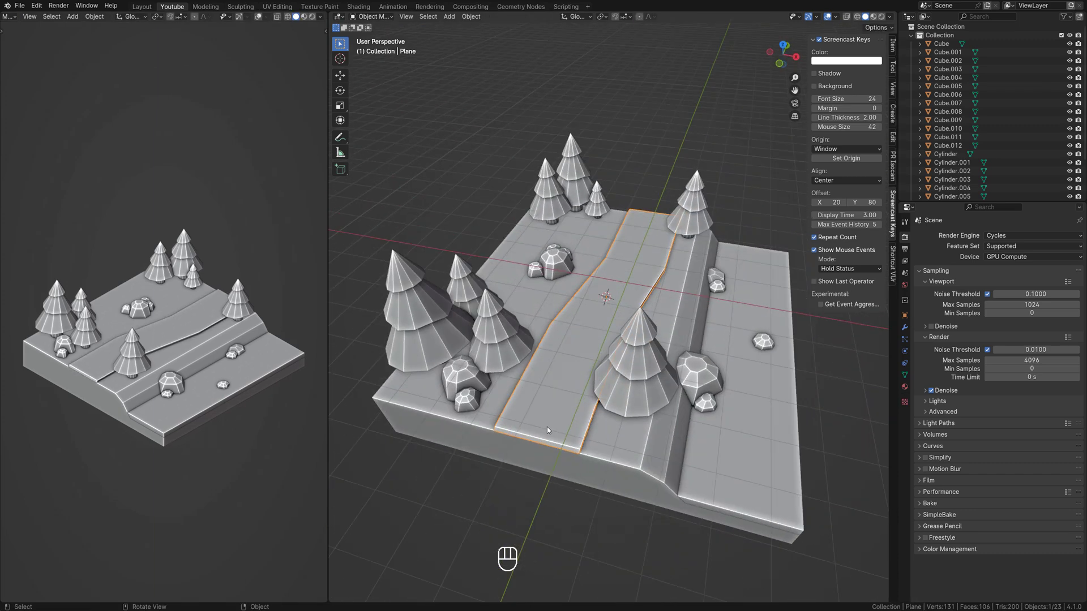
Step: Add a plane on the road near its negative Y end and scale it by 0.245 along X
key("shift+a")
mouse_move(547, 412)
left_click(592, 227)
key("s")
key("x")
left_click(575, 417)
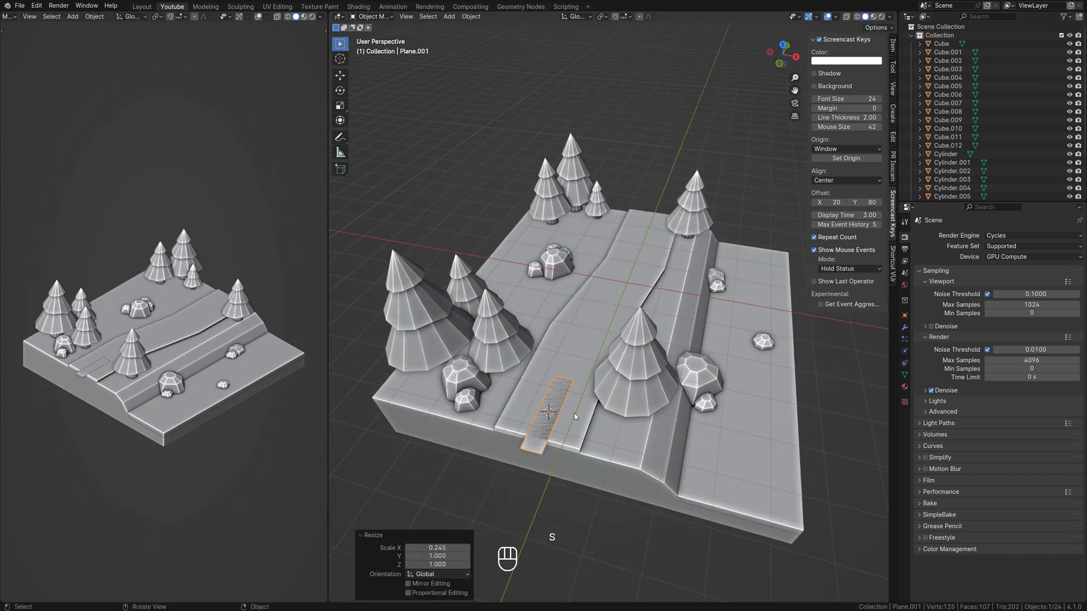
Step: Extrude the small centre-line dash slightly upward to give it thickness and return to Object Mode
key("Tab")
middle_click_drag(562, 416, 568, 409)
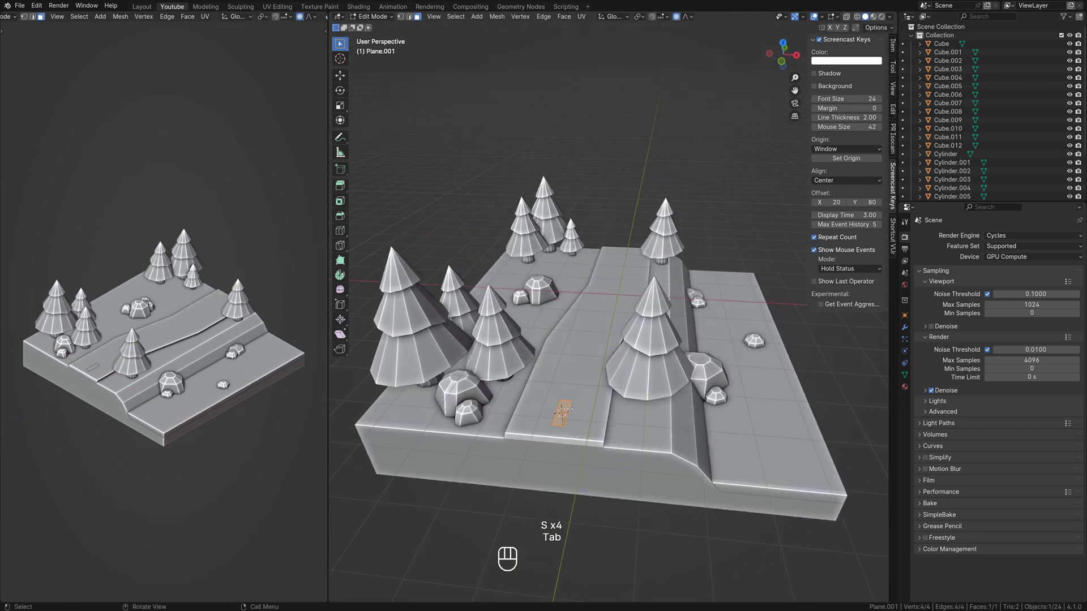
right_click(570, 408)
key("Tab")
Step: Place three linked copies of the dash along the road's centre line, turning them to follow the bend
key("KP_7")
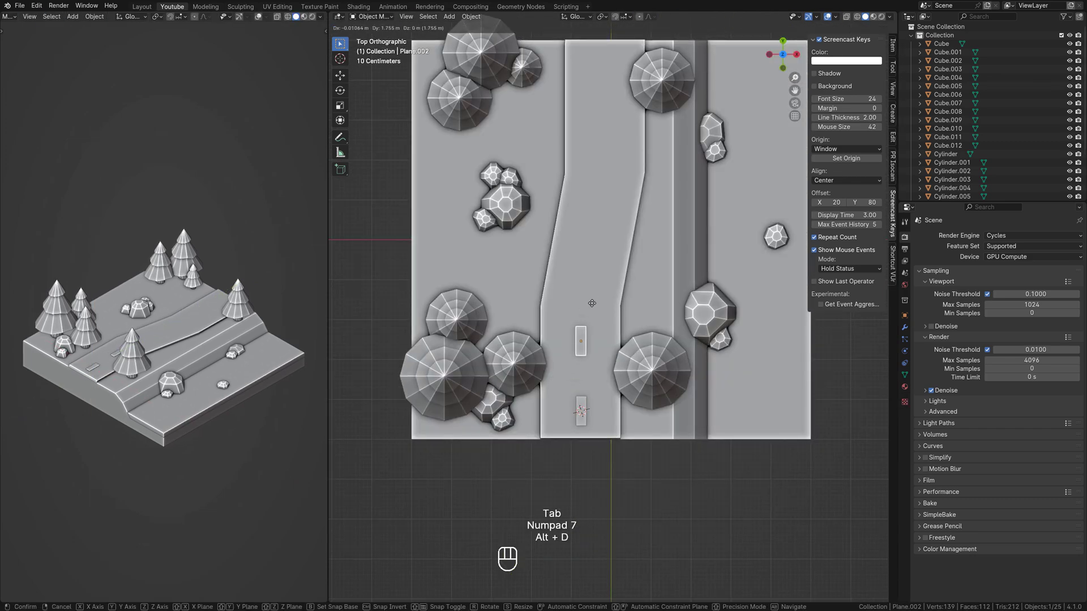
left_click(591, 318)
key("alt+d")
left_click(611, 193)
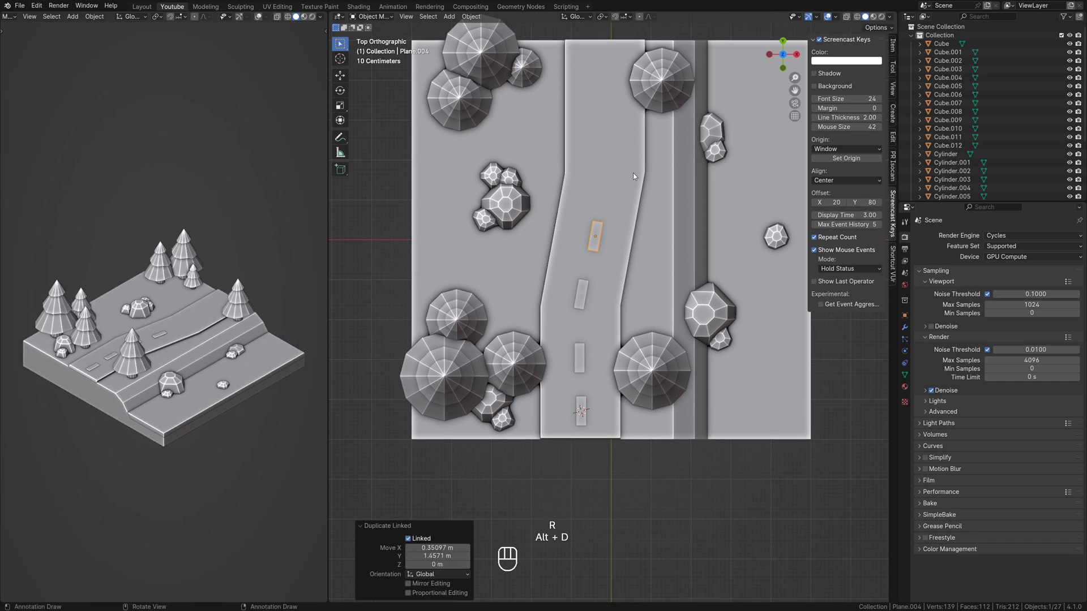
middle_click_drag(611, 193, 608, 276, "shift")
Step: Continue the centre line with three more linked dashes up to the positive Y end, rotating them to match the road
key("alt+d")
left_click(635, 213)
key("alt+d")
left_click(636, 160)
key("r")
left_click(627, 158)
key("alt+d")
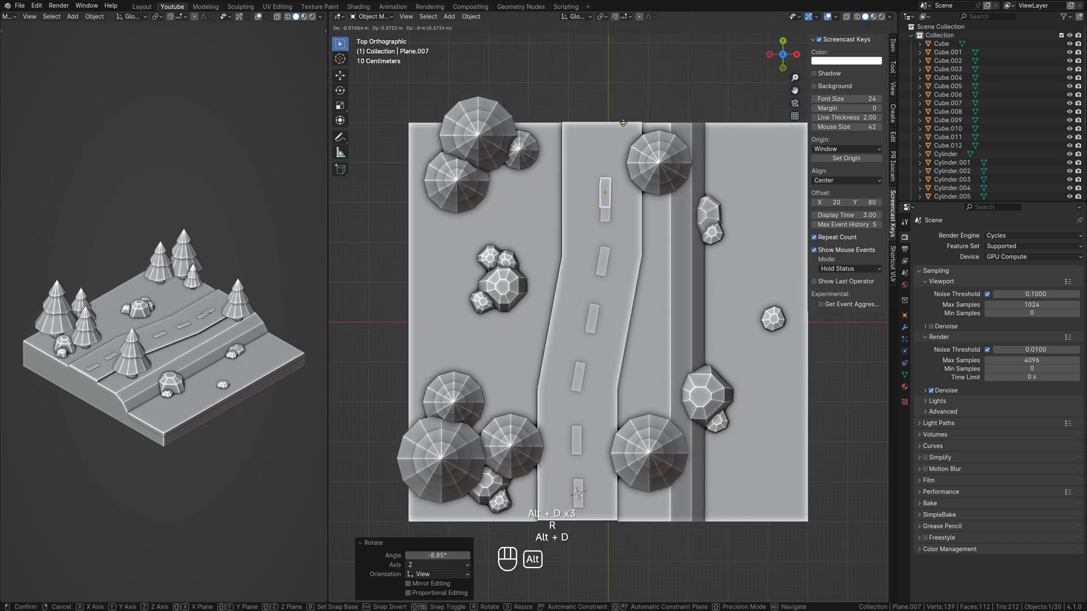
left_click(629, 98)
key("Tab")
middle_click_drag(628, 108, 625, 60)
key("Tab")
key("Tab")
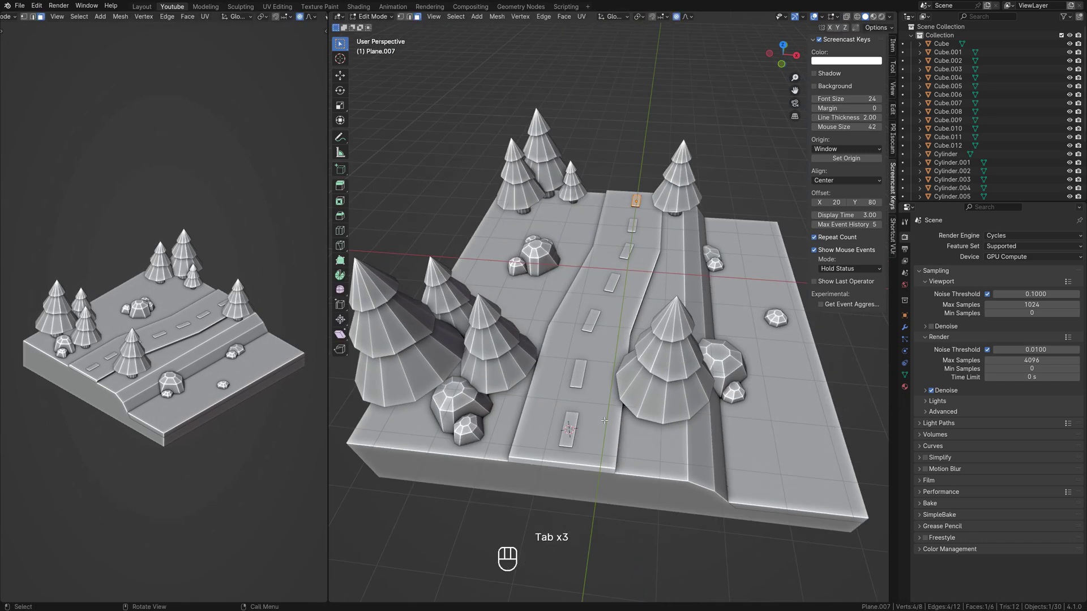
Step: Select the road's six long side faces and extrude them outward along their normals by about 0.25 m
key("Tab")
left_click(586, 421)
key("Tab")
key("3")
left_click(576, 388)
left_click(588, 378, "shift")
middle_click_drag(576, 386, 843, 425)
left_click(635, 386, "shift")
left_click(557, 500, "shift")
middle_click_drag(566, 498, 688, 330)
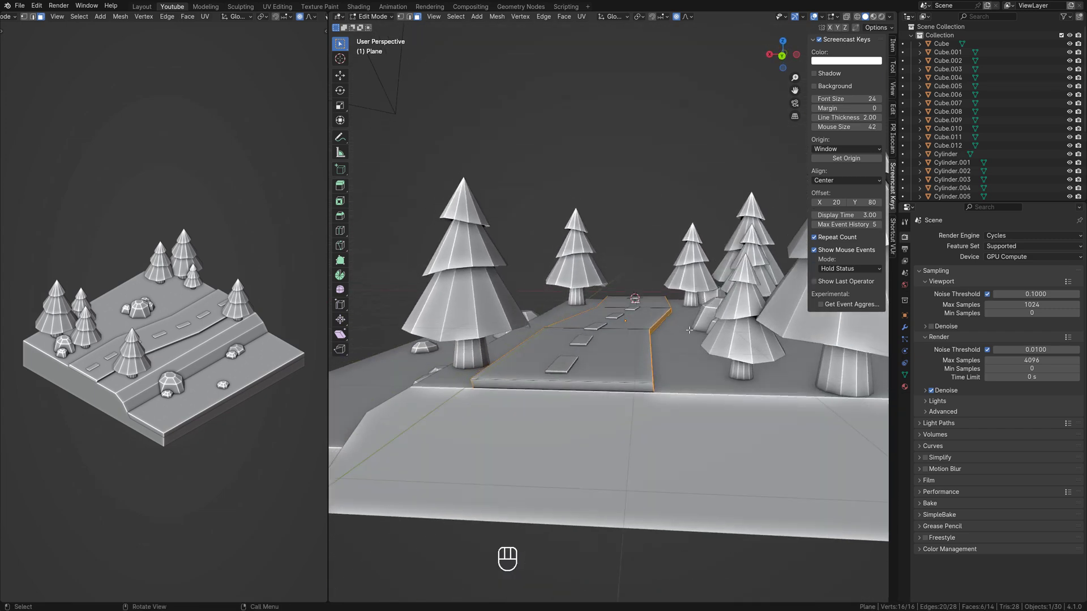
key("alt+e")
left_click(688, 333)
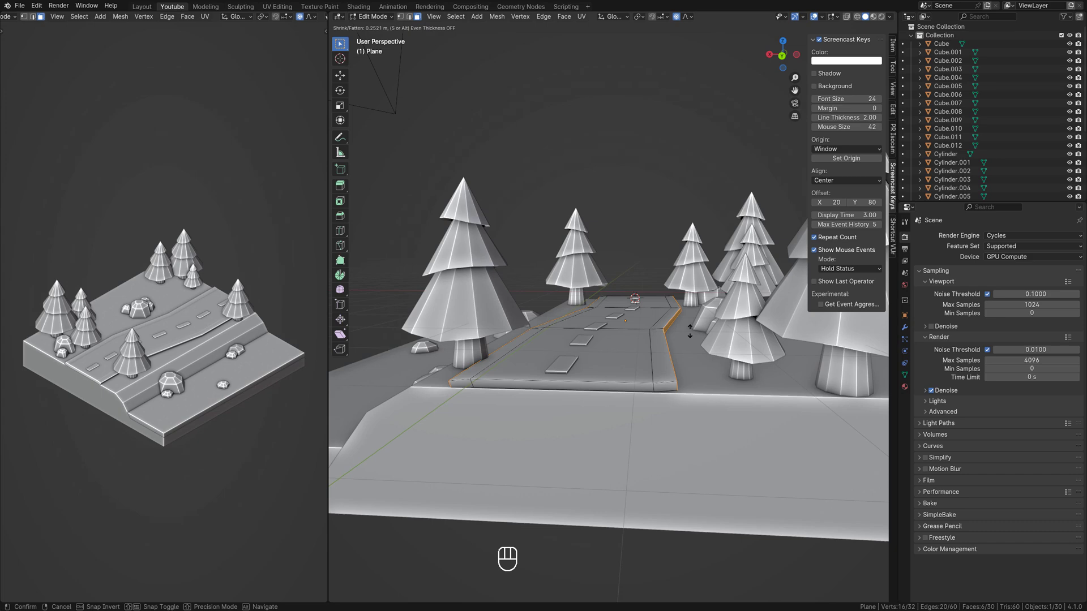
left_click(689, 331)
key("Tab")
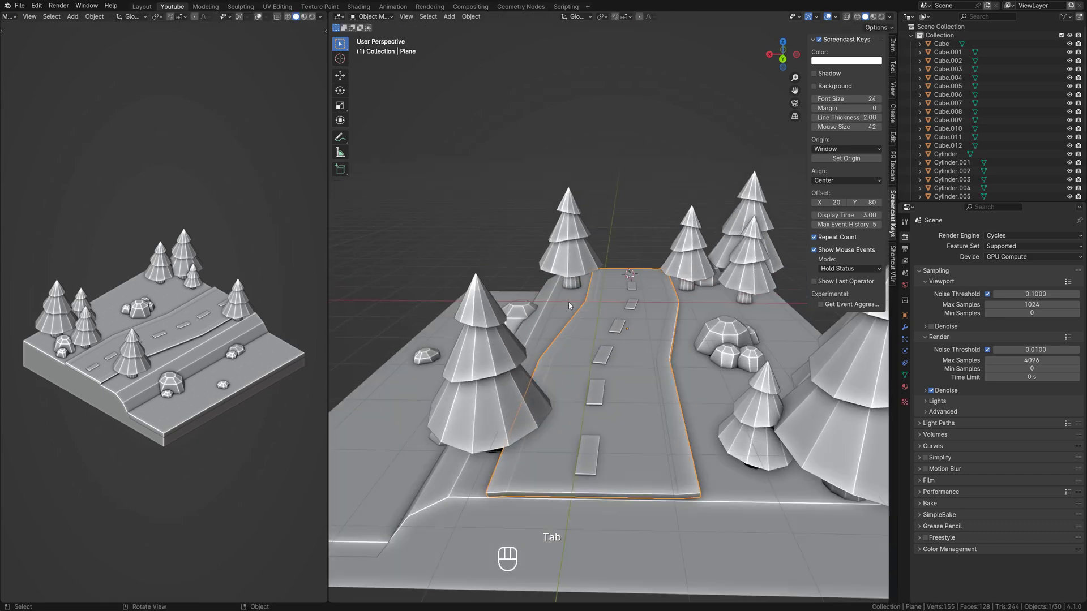
Step: Set the pivot to Individual Origins and rotate the largest tree of each group and the negative Y roadside tree around Z
middle_click_drag(569, 305, 631, 310)
left_click(630, 202)
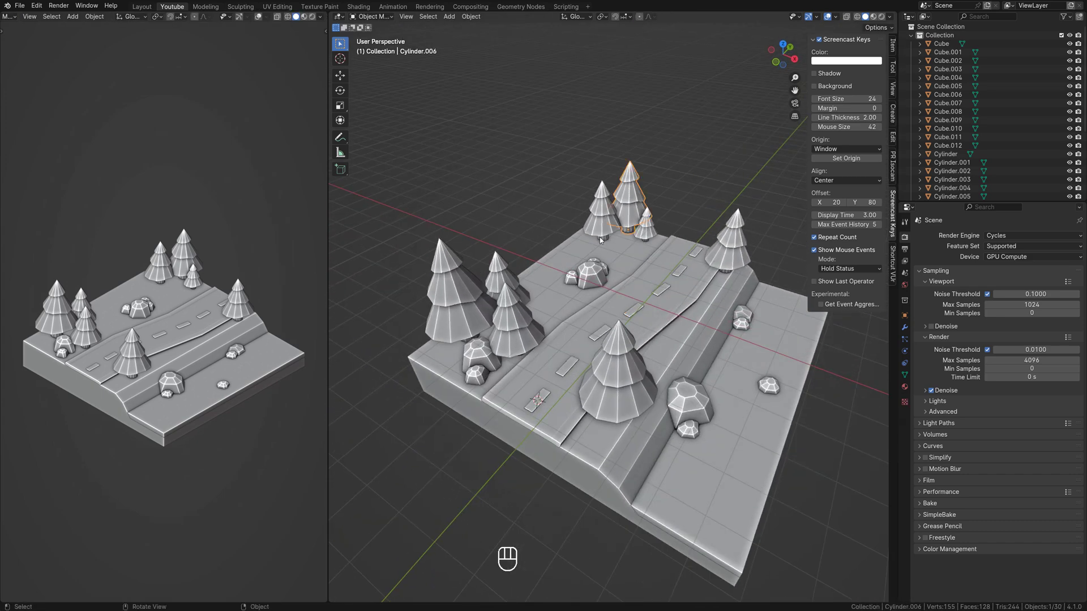
left_click(457, 300, "shift")
left_click(620, 373, "shift")
key("r")
right_click(634, 234)
key("period")
left_click(638, 286)
key("r")
key("z")
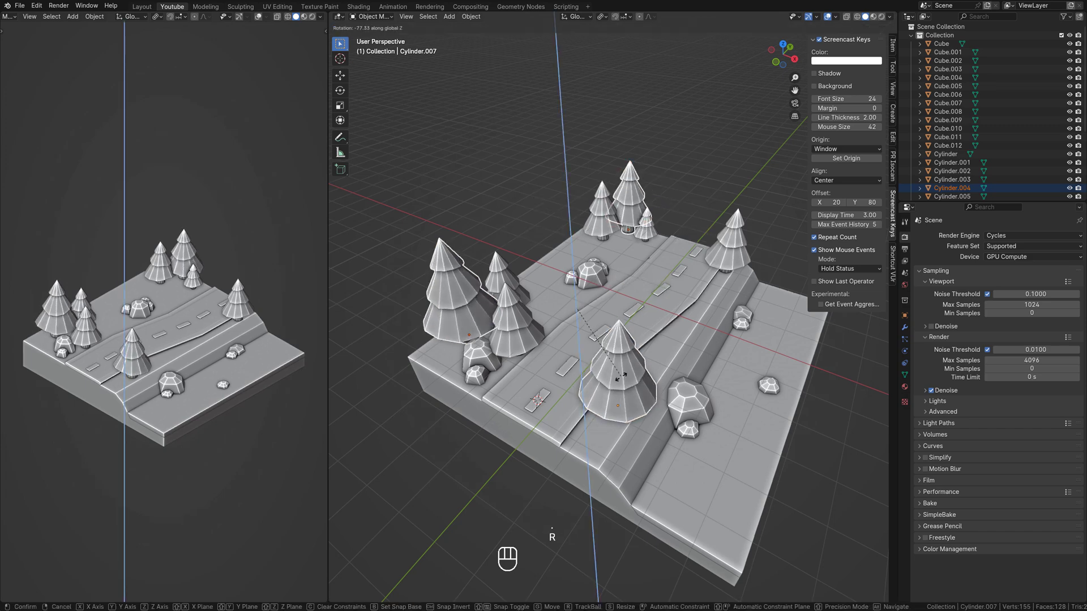
left_click(629, 277)
Step: Rotate one smaller tree from each group and the roadside tree at the positive Y end around Z
left_click(601, 214)
left_click(512, 323, "shift")
left_click(730, 246, "shift")
key("r")
key("z")
Step: Rotate the largest negative Y corner tree and the nearby roadside tree around Z, turning the roadside one once more
left_click(455, 298)
left_click(614, 368, "shift")
key("r")
key("z")
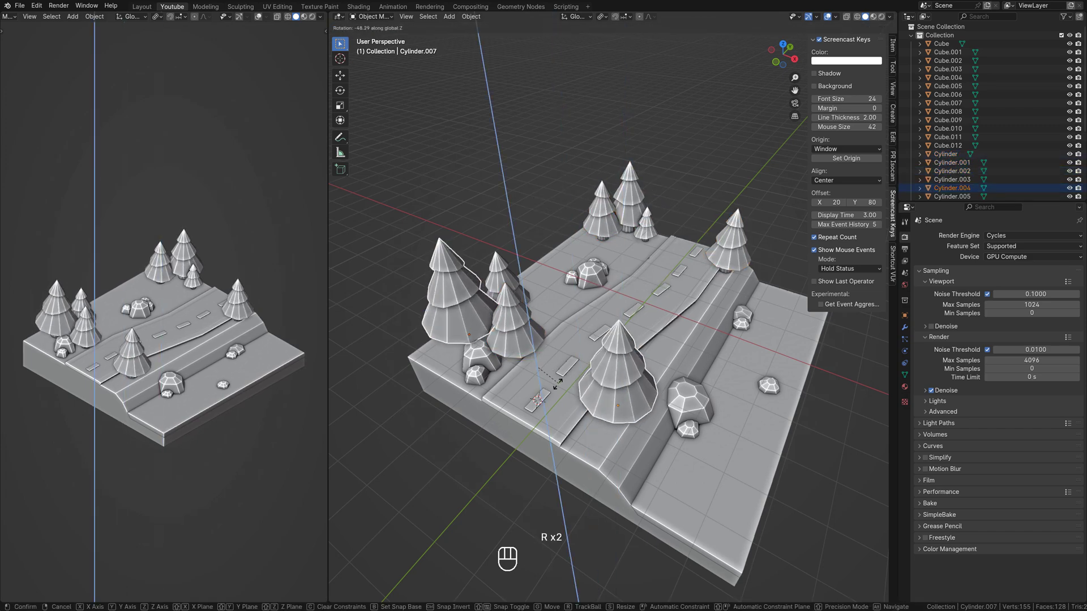
left_click(620, 375)
left_click(620, 376)
key("r")
key("z")
left_click(628, 381)
Step: Rotate the large boulder below the ledge around Z and clear the selection
left_click(687, 403)
key("r")
key("z")
left_click(683, 422)
key("Tab")
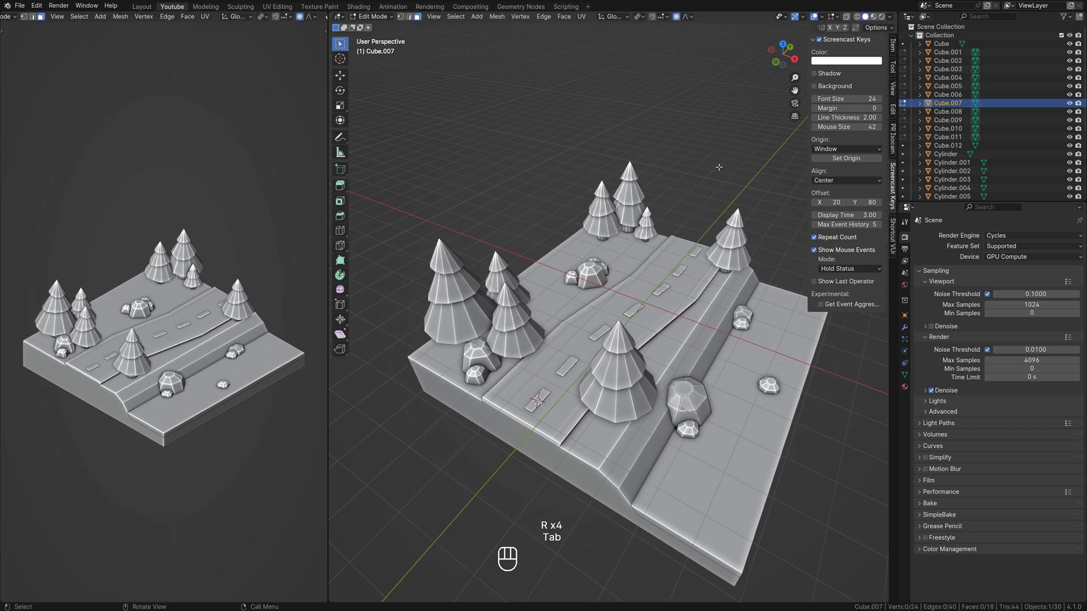
key("Tab")
left_click(716, 174)
Step: Enlarge the main rock of the plateau cluster and scale the rock beside the negative Y trees
middle_click_drag(708, 211, 658, 190)
left_click(637, 291)
key("s")
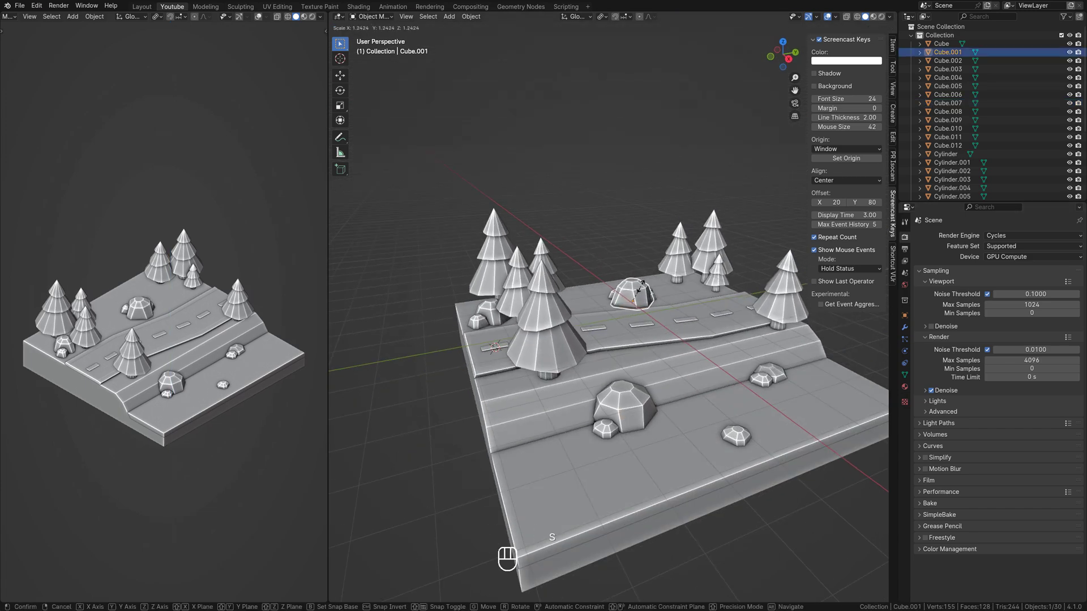
left_click(640, 289)
left_click(491, 315)
key("s")
left_click(498, 316)
Step: Slide the top face of the large boulder down along its edges to make a broad flat top
left_click(625, 408)
scroll(625, 411, "up", 3)
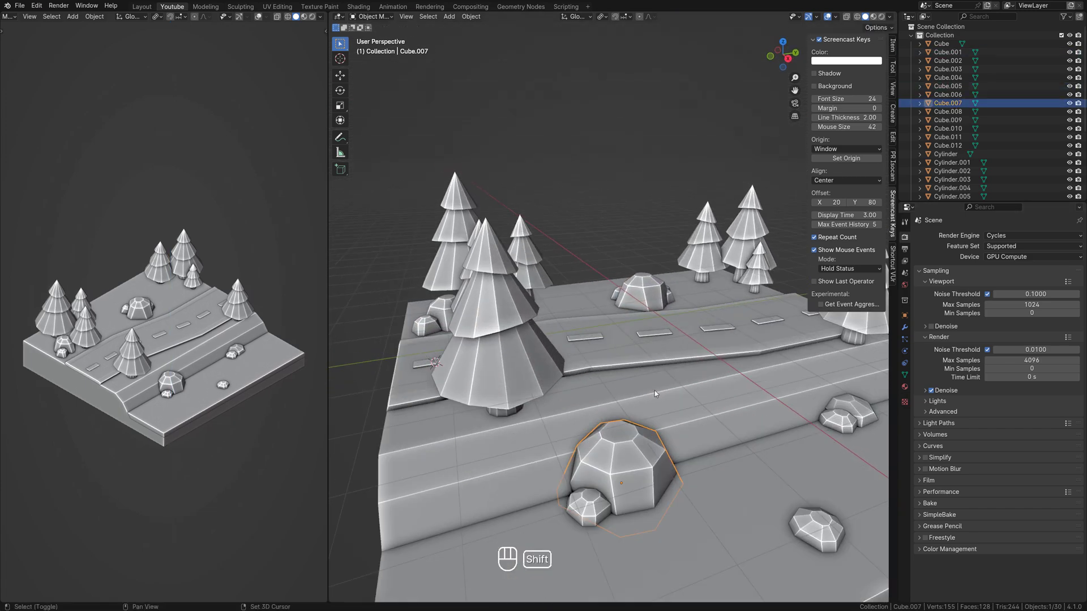
middle_click_drag(624, 419, 624, 342, "shift")
key("Tab")
key("3")
left_click(625, 342)
key("g")
key("g")
left_click(650, 336)
Step: Select the boulder's whole mesh and merge its overlapping vertices by distance
key("Tab")
key("Tab")
key("1")
key("a")
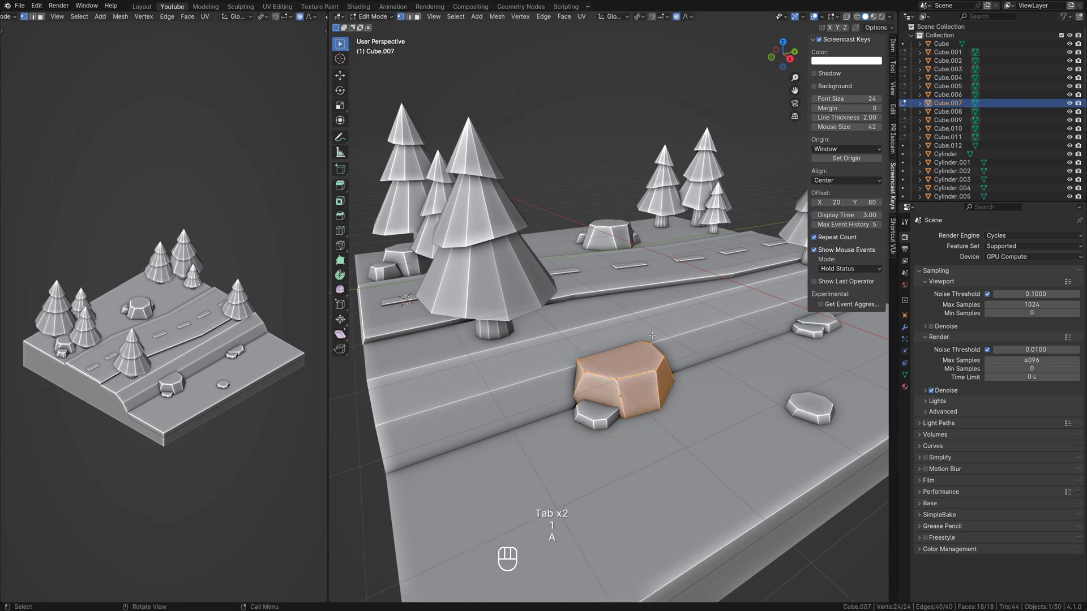
key("m")
left_click(643, 371)
key("Tab")
Step: Shrink the boulder's top face, lower it slightly along Z and return to Object Mode
scroll(642, 374, "up", 2)
key("Tab")
key("Tab")
key("Tab")
key("3")
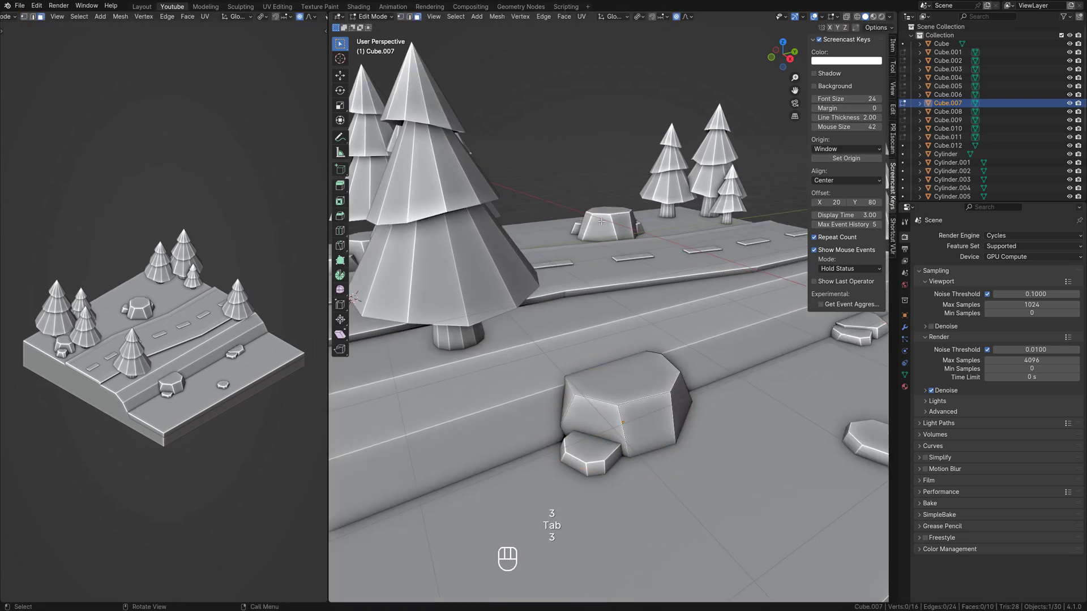
key("Tab")
key("3")
key("Tab")
key("3")
left_click(636, 378)
key("s")
left_click(650, 376)
key("g")
key("z")
left_click(656, 383)
key("Tab")
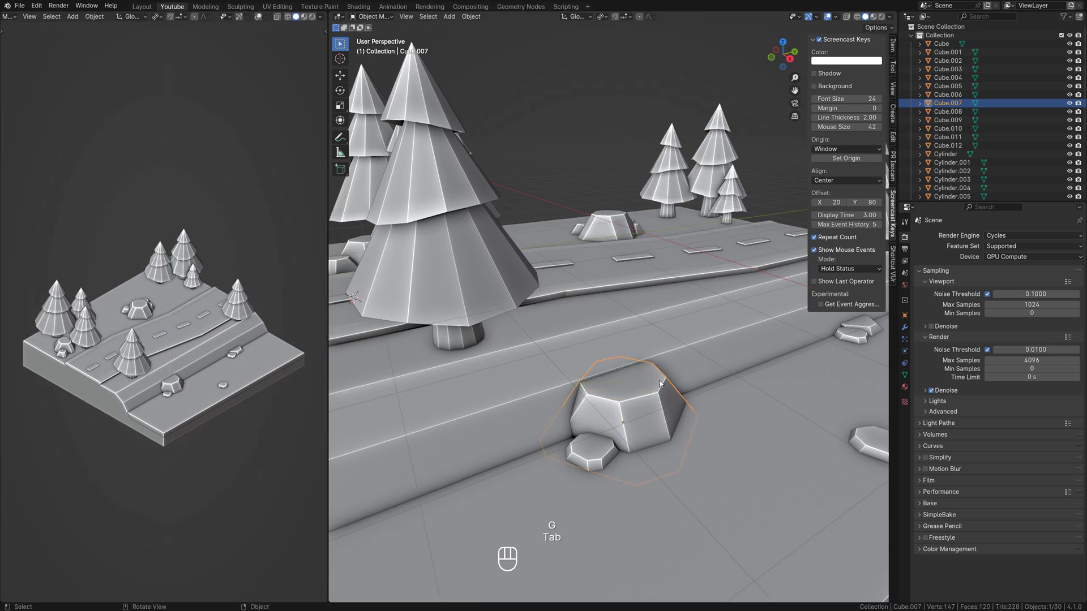
Step: Enlarge the rock below the ledge's positive Y end and move it about 0.37 m along Y
scroll(695, 391, "down", 3)
middle_click_drag(694, 390, 659, 386)
left_click(749, 359)
key("s")
left_click(757, 356)
key("g")
key("y")
left_click(761, 358)
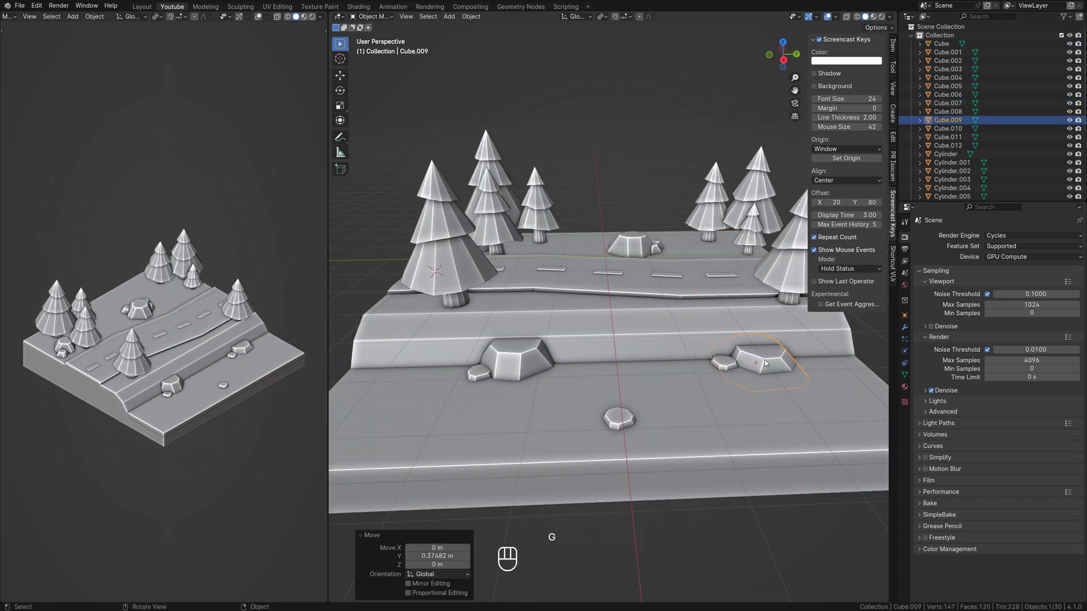
left_click(619, 419)
middle_click_drag(623, 422, 694, 354)
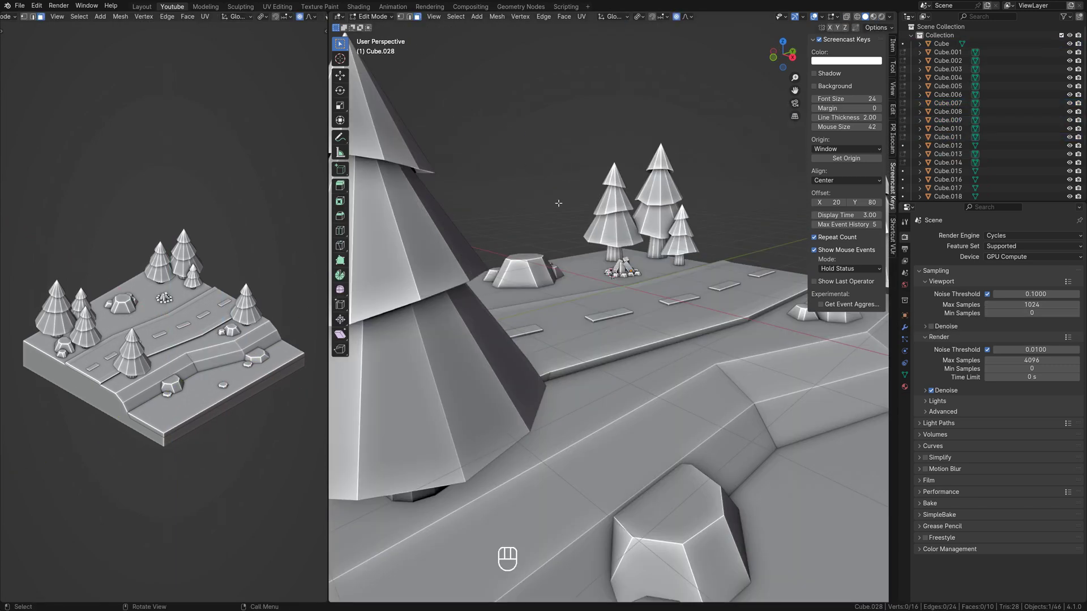
key("Tab")
key("Tab")
key("Tab")
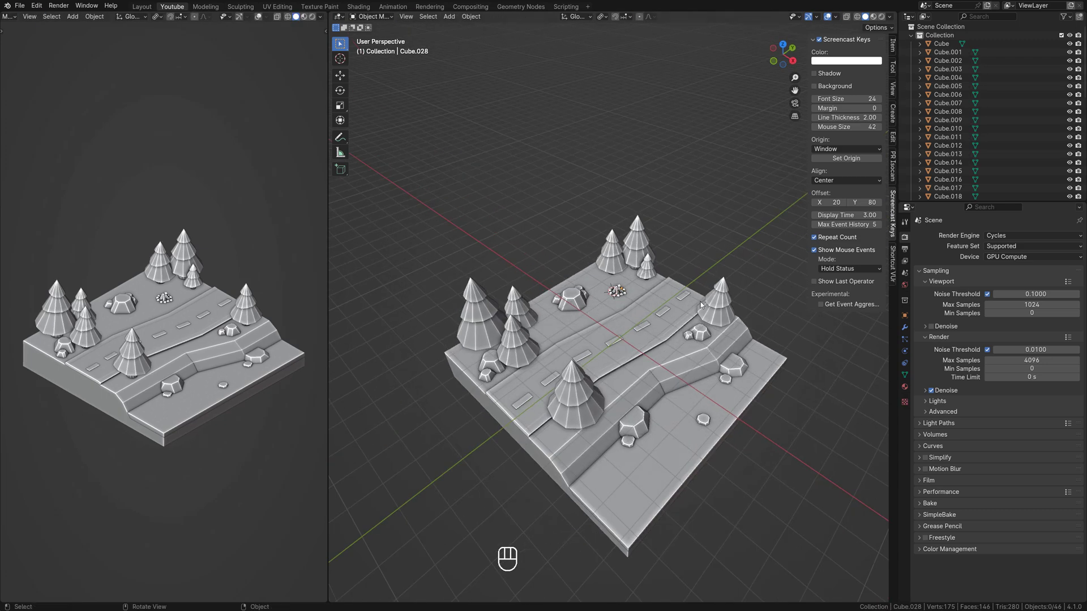
Step: Add a cube on the road, scale it down to a car-sized box and raise it about 0.49 m along Z
scroll(701, 305, "up", 5)
key("shift+a")
left_click(731, 297)
scroll(736, 300, "up", 2)
key("s")
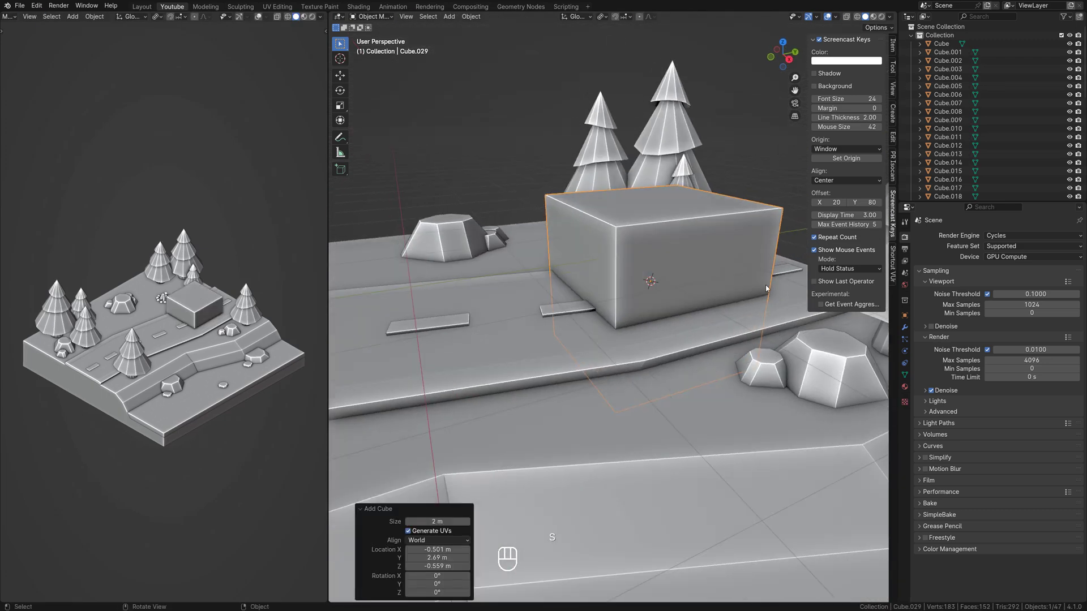
key("s")
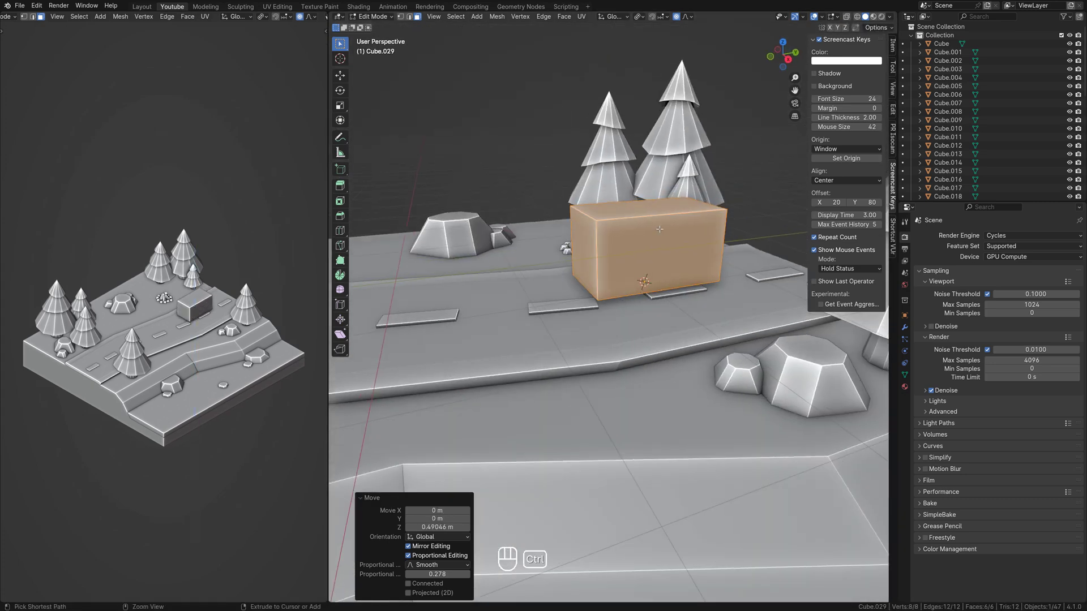
Step: Add loop cuts across the box to divide it into hood, cab and tail sections
key("ctrl+r")
left_click(658, 222)
key("3")
left_click(606, 210)
key("ctrl+r")
key("ctrl+r")
Step: Lower the top faces of both end sections about 0.45 m along Z and return to Object Mode
key("3")
left_click(598, 211)
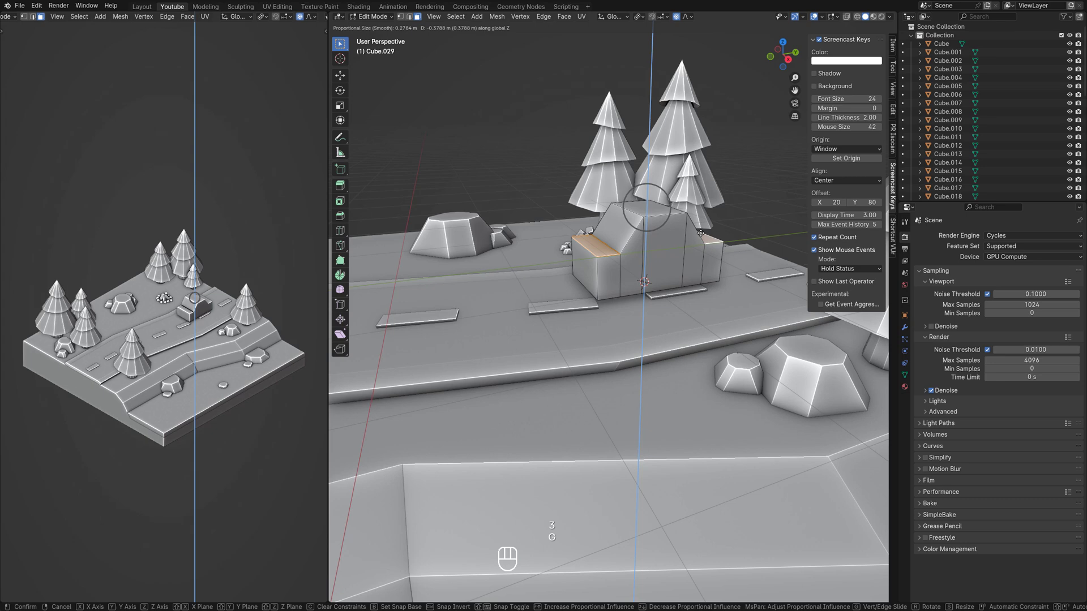
left_click(680, 254)
scroll(665, 301, "up", 3)
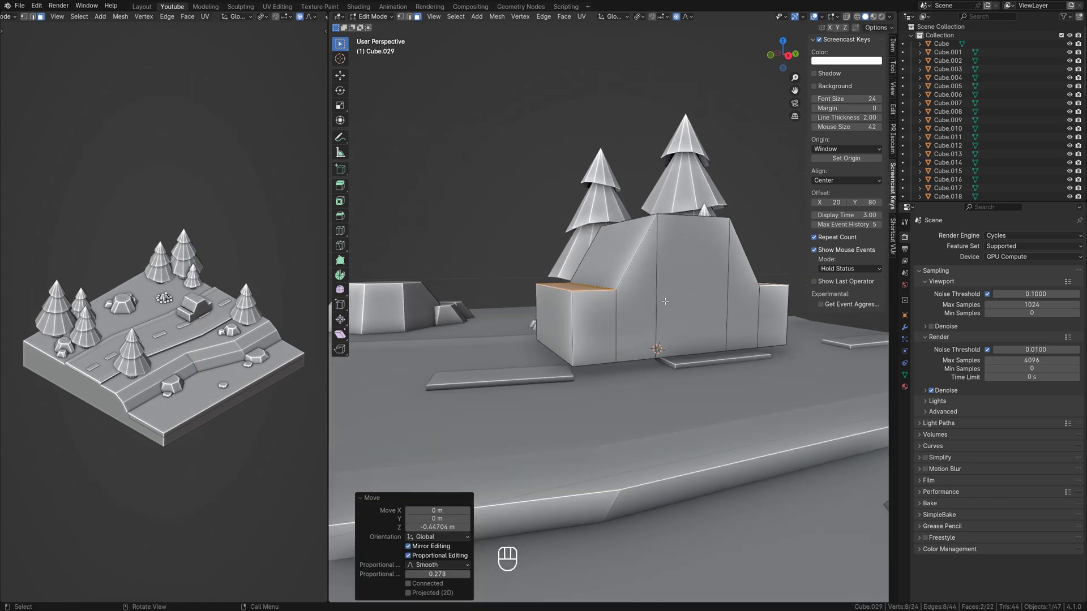
middle_click_drag(666, 301, 659, 270)
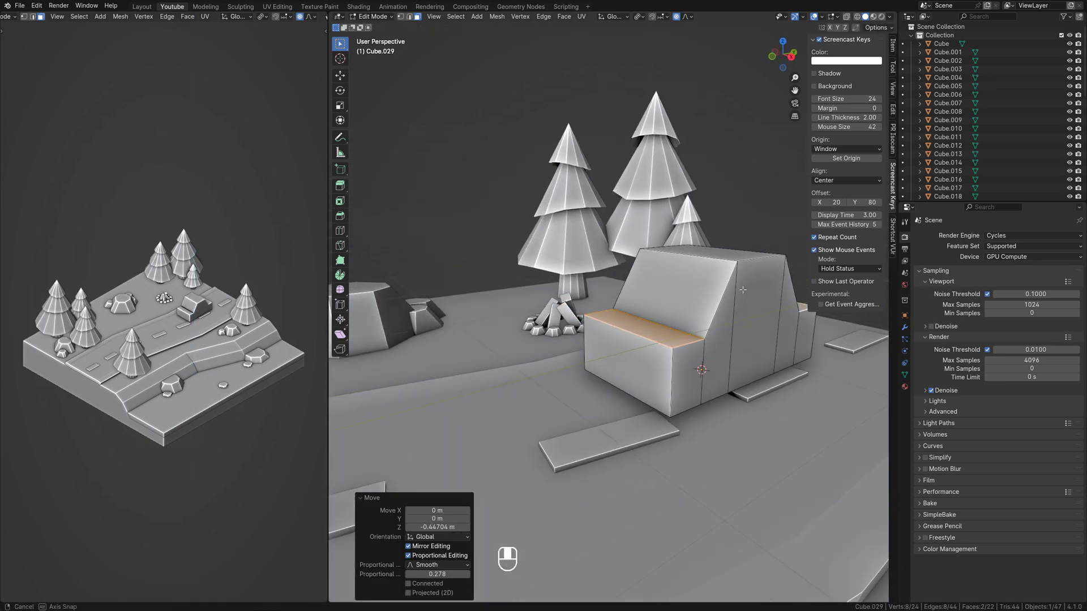
middle_click_drag(743, 289, 708, 291)
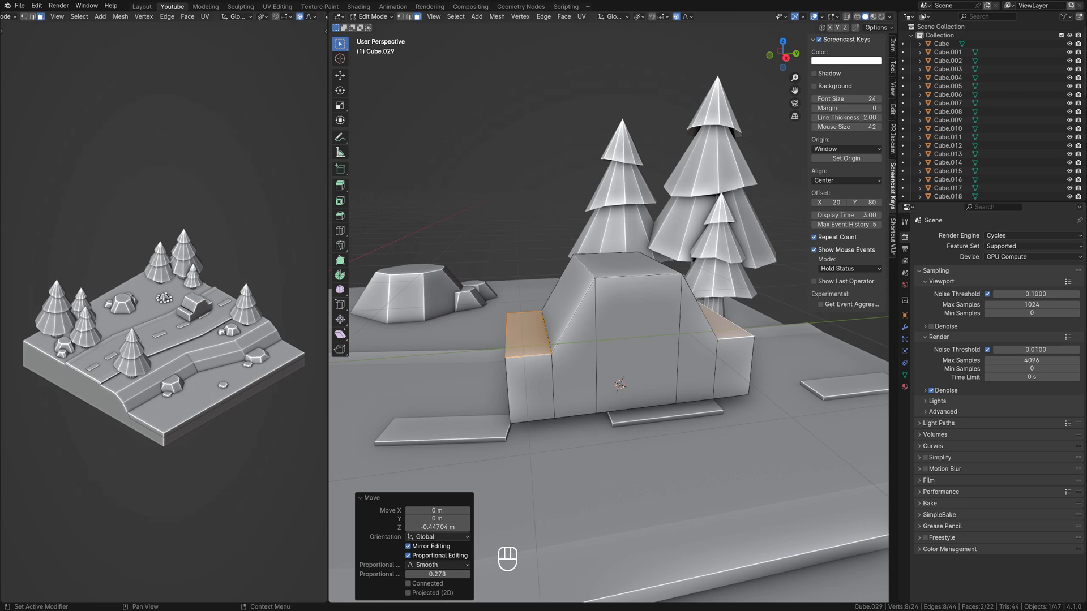
key("Tab")
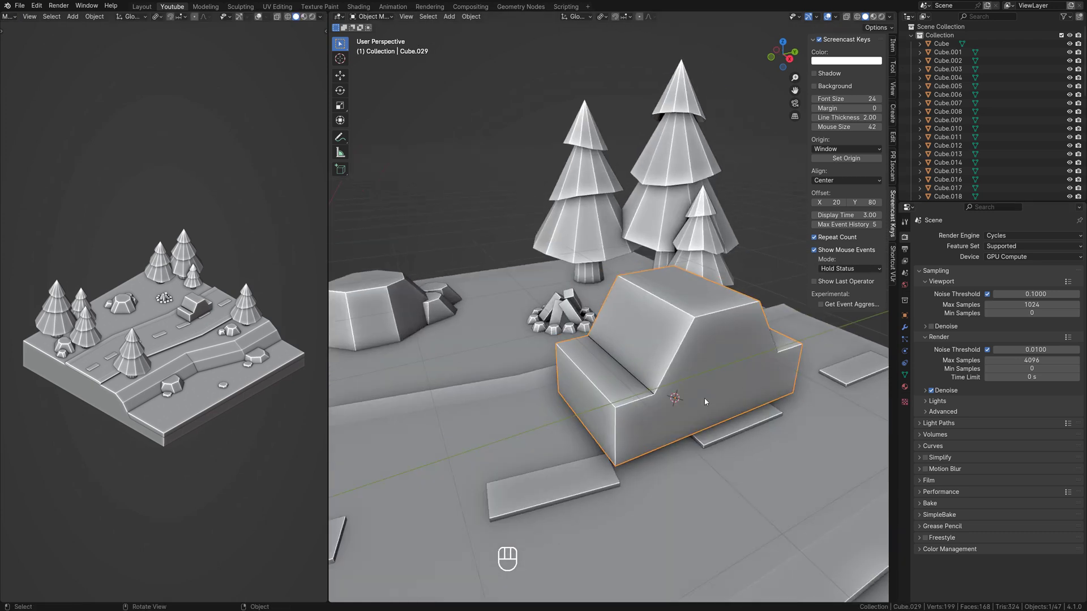
Step: Add a 12-vertex cylinder at the car, turn it on its side and scale it to 0.198 for a wheel
key("shift+a")
mouse_move(665, 422)
left_click(708, 276)
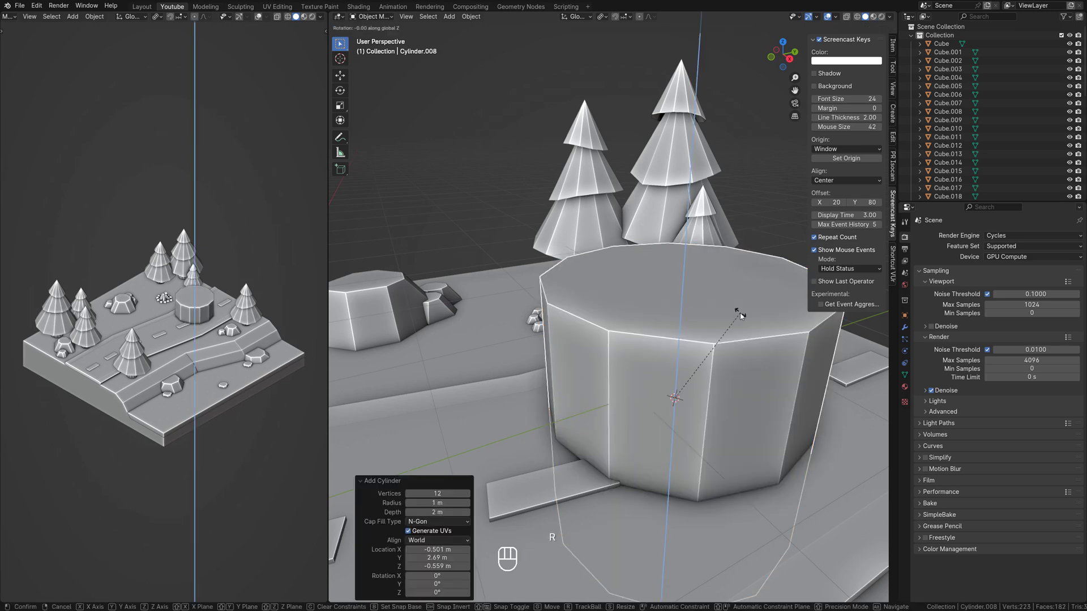
key("r")
key("r")
key("r")
key("s")
left_click(689, 381)
Step: Adjust the wheel cylinder's width and move it along Y to the front of the car
key("g")
key("y")
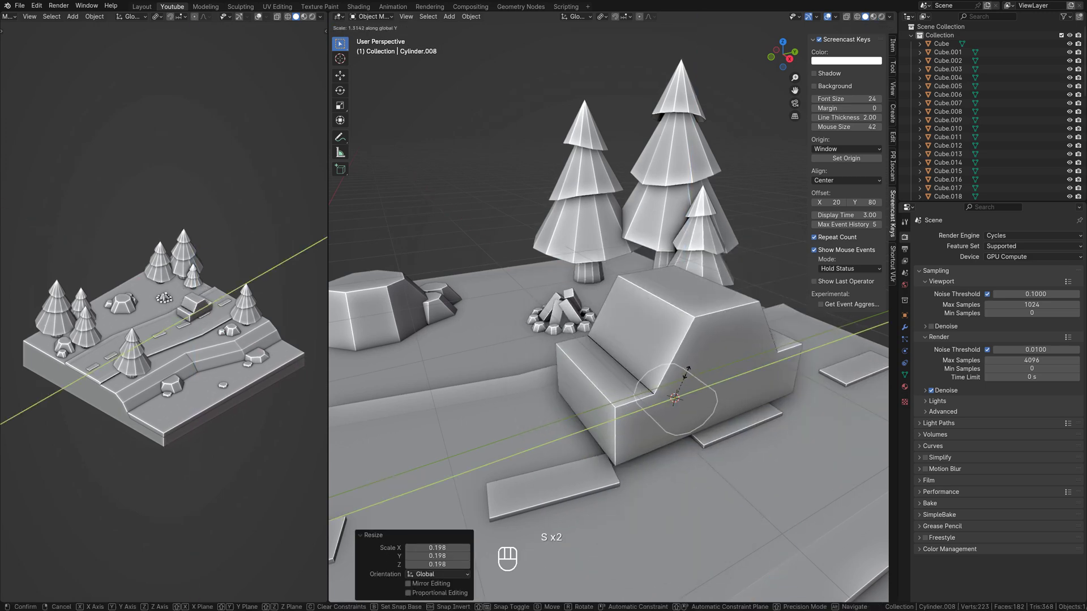
key("x")
left_click(655, 339)
key("g")
key("y")
left_click(592, 361)
Step: Flatten the car body by scaling it to 0.688 along Z
left_click(716, 338)
key("s")
key("z")
left_click(704, 354)
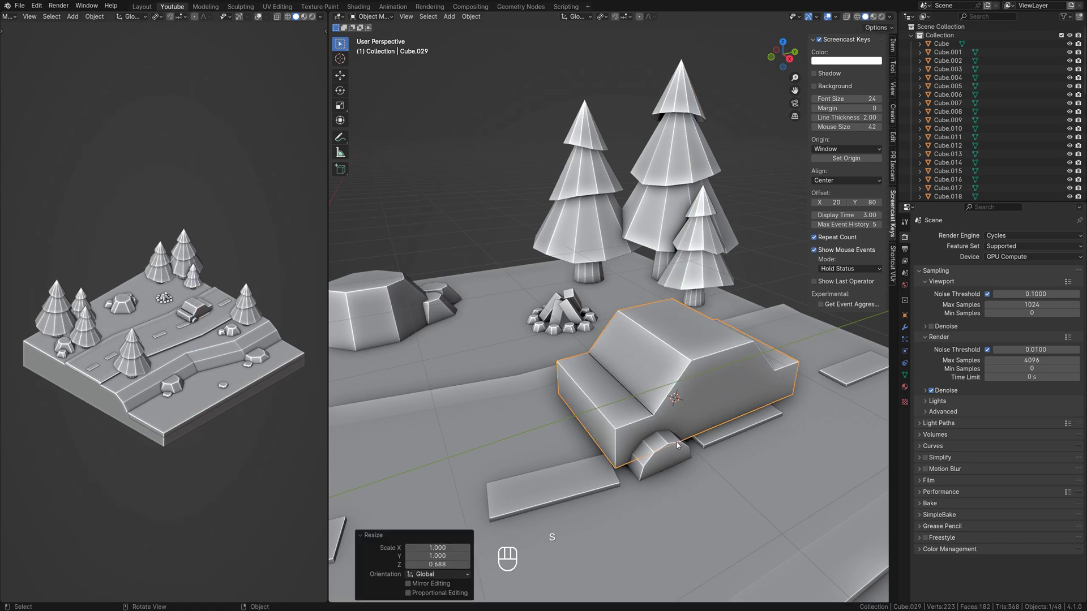
Step: Make a linked duplicate of the front wheel and place it along Y at the rear of the car
left_click(662, 453)
key("alt+d")
key("x")
key("y")
left_click(778, 412)
Step: Raise the car parts along Z so the wheels stand on the road, and adjust their width along X
left_click(665, 450, "shift")
left_click(681, 402, "shift")
key("g")
key("z")
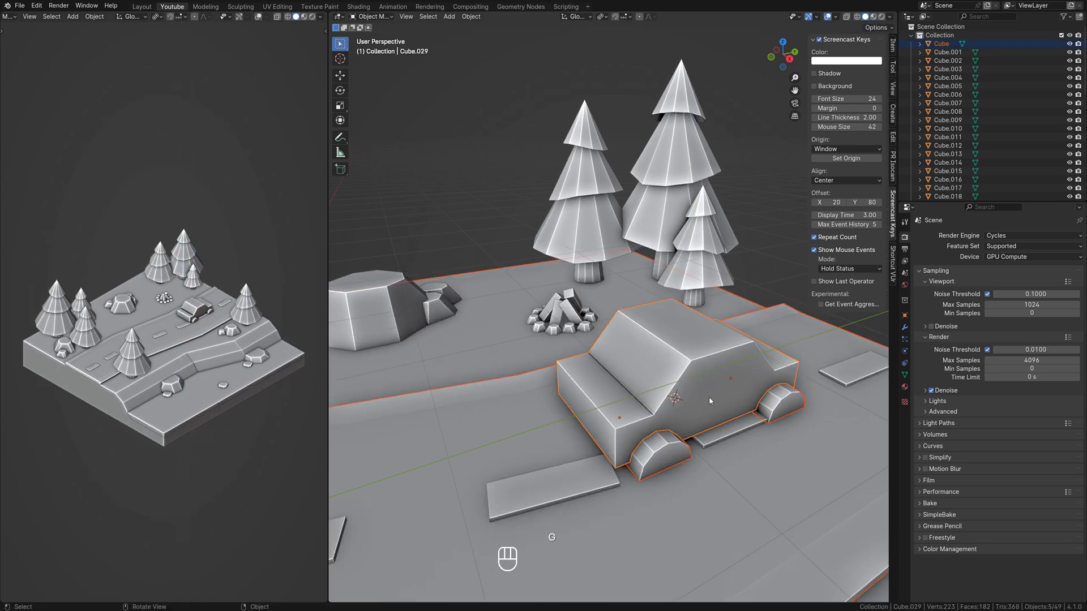
left_click(653, 459, "shift")
key("g")
key("z")
left_click(654, 428)
key("s")
key("x")
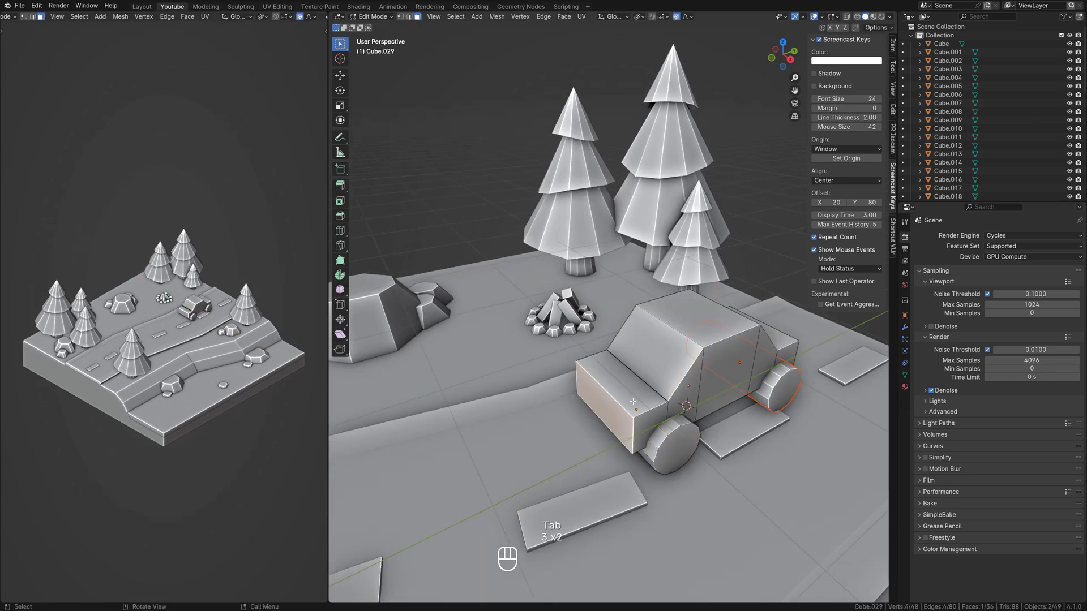
Step: Extrude the car's front face, shrink it slightly and move it about 0.17 m outward along Y
key("e")
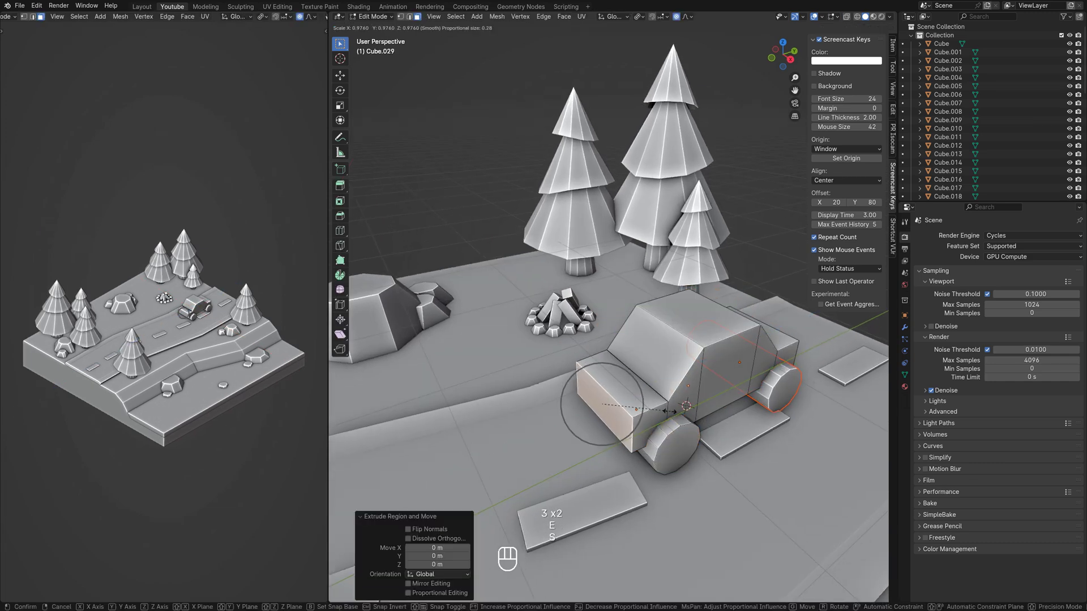
key("g")
key("y")
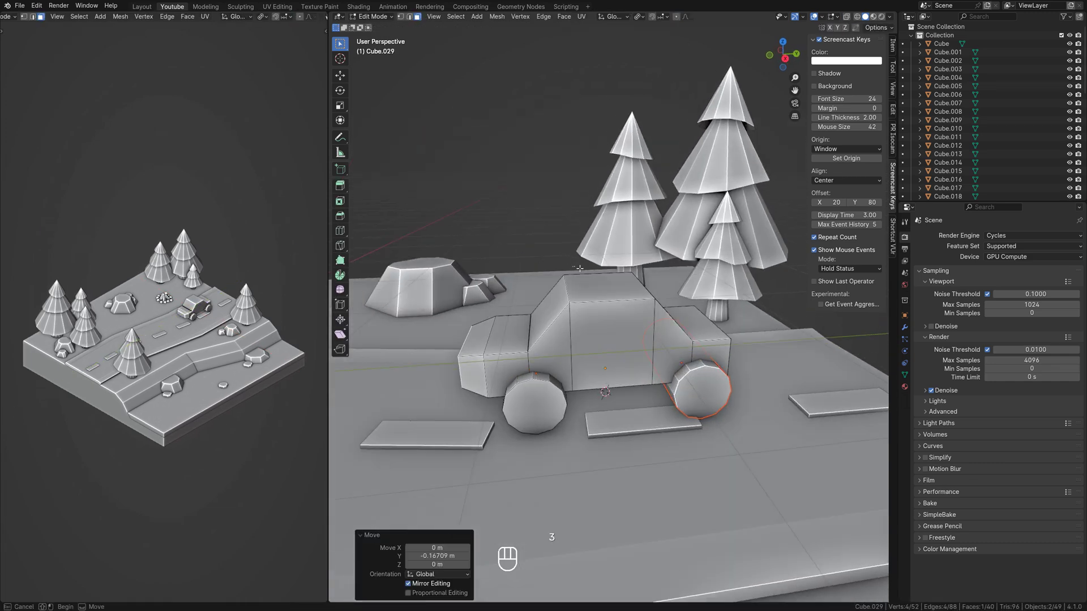
Step: Select the car's roof face and shift it toward the rear along Y
left_click_drag(580, 268, 610, 291)
key("g")
key("x")
key("y")
left_click(656, 301)
Step: Inset the windshield face about 0.07 m and extrude it about 0.04 m inward
left_click(557, 318)
middle_click_drag(558, 318, 640, 340)
key("i")
left_click(736, 351)
key("e")
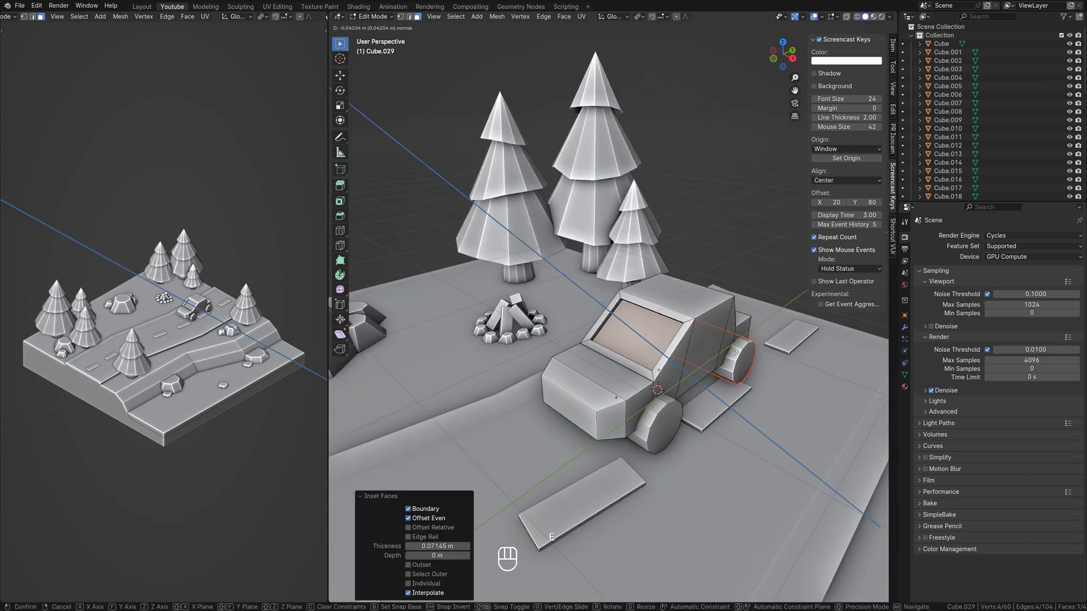
left_click(736, 352)
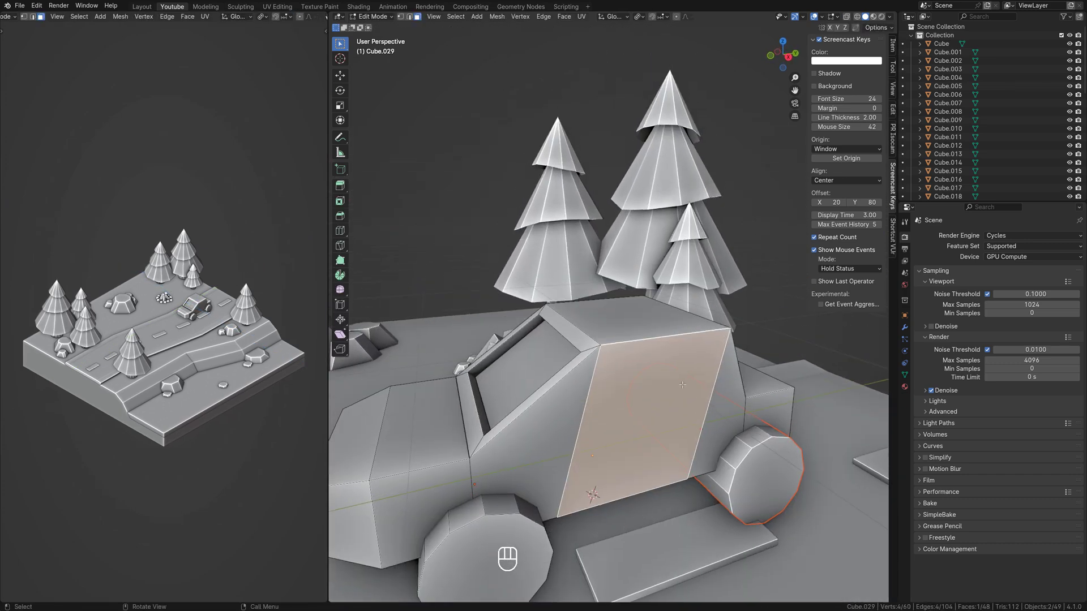
Step: Knife-cut the cab sides, then inset and recess the upper faces as side windows and return to Object Mode
key("k")
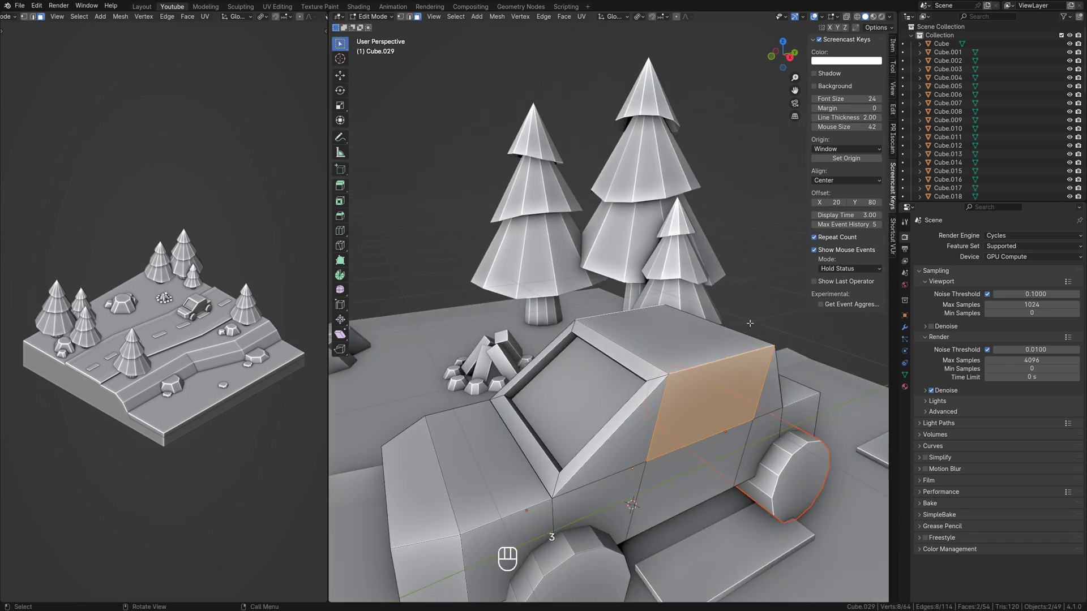
key("i")
left_click(789, 385)
key("alt+a")
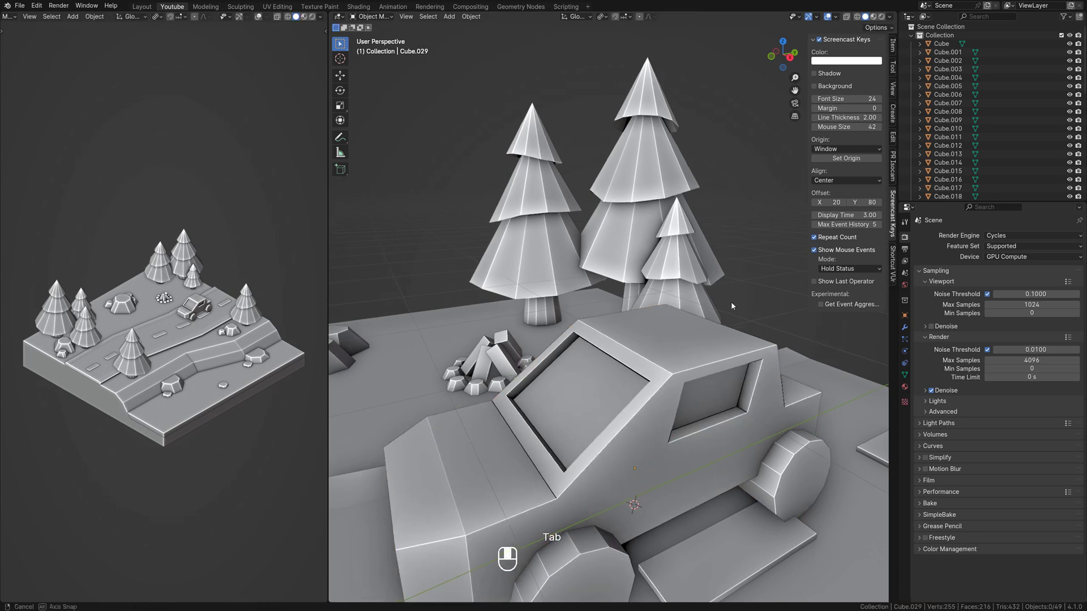
key("Tab")
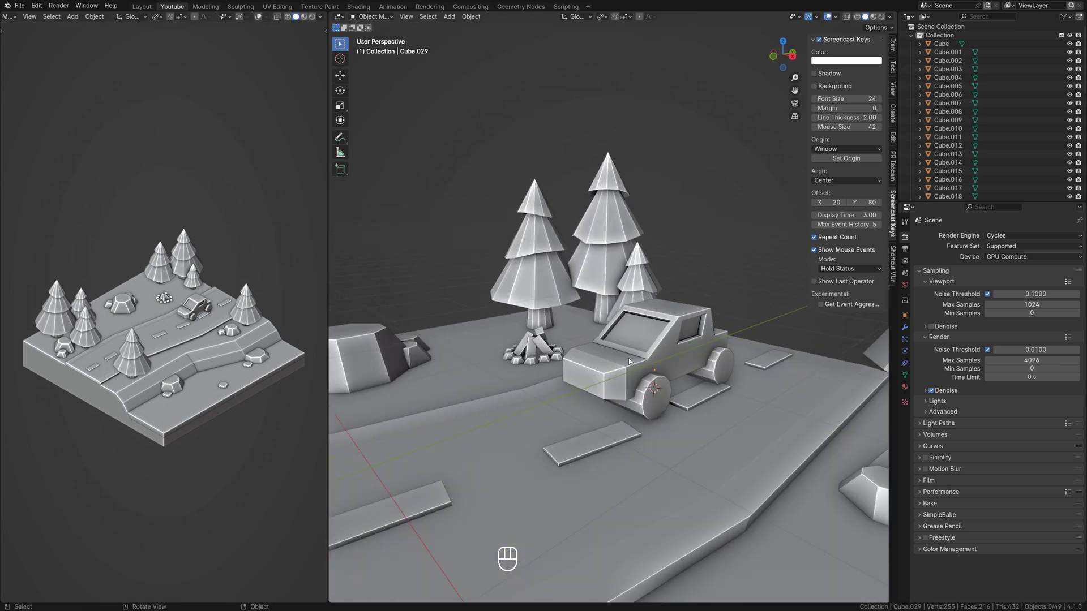
Step: Slide the car's front face back fully along its edges and merge the overlapping vertices by distance
key("Tab")
left_click(642, 365)
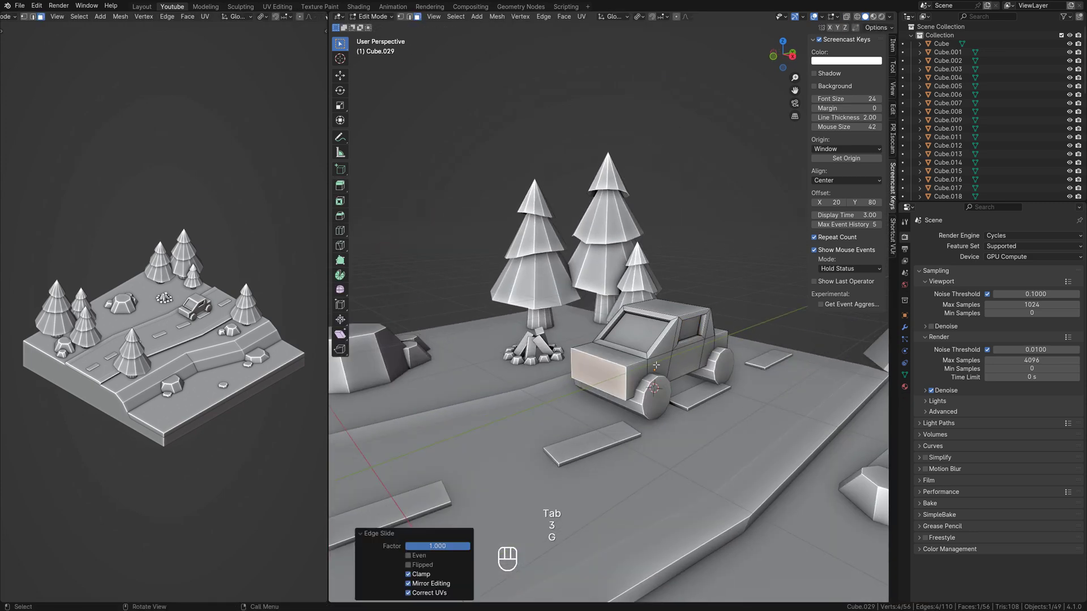
key("g")
key("1")
key("a")
key("m")
key("b")
Step: Move the car's front face about 0.17 m outward along Y to lengthen the hood
key("3")
left_click(612, 371)
key("g")
key("y")
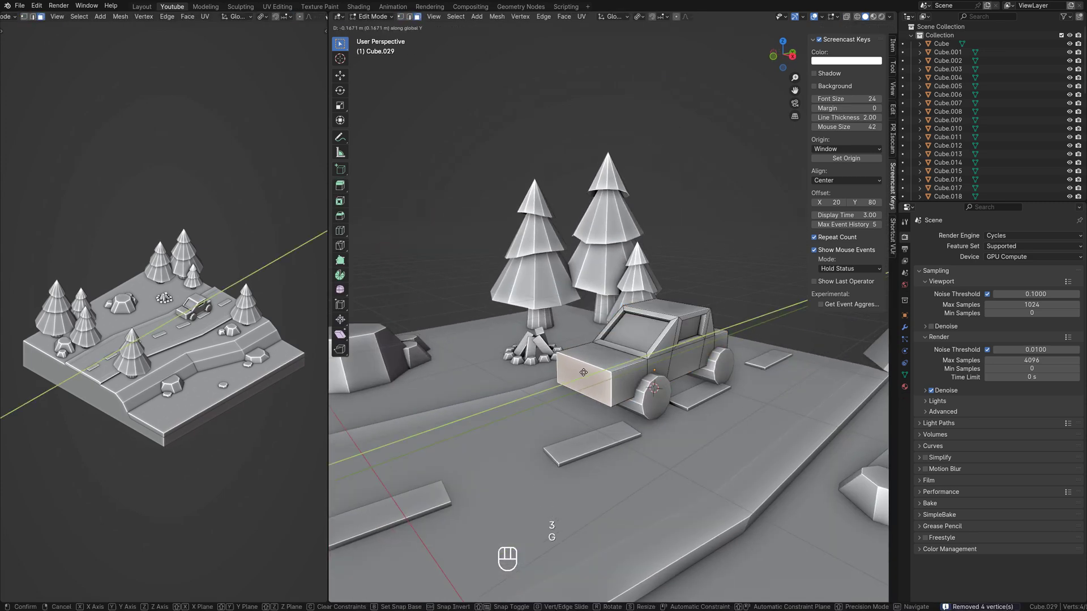
left_click(625, 350)
Step: Move the narrow faces at the base of the windshield forward along Y and return to Object Mode
middle_click_drag(625, 350, 623, 372)
scroll(622, 371, "up", 3)
left_click(620, 432)
middle_click_drag(620, 432, 607, 448)
left_click(585, 432, "shift")
key("g")
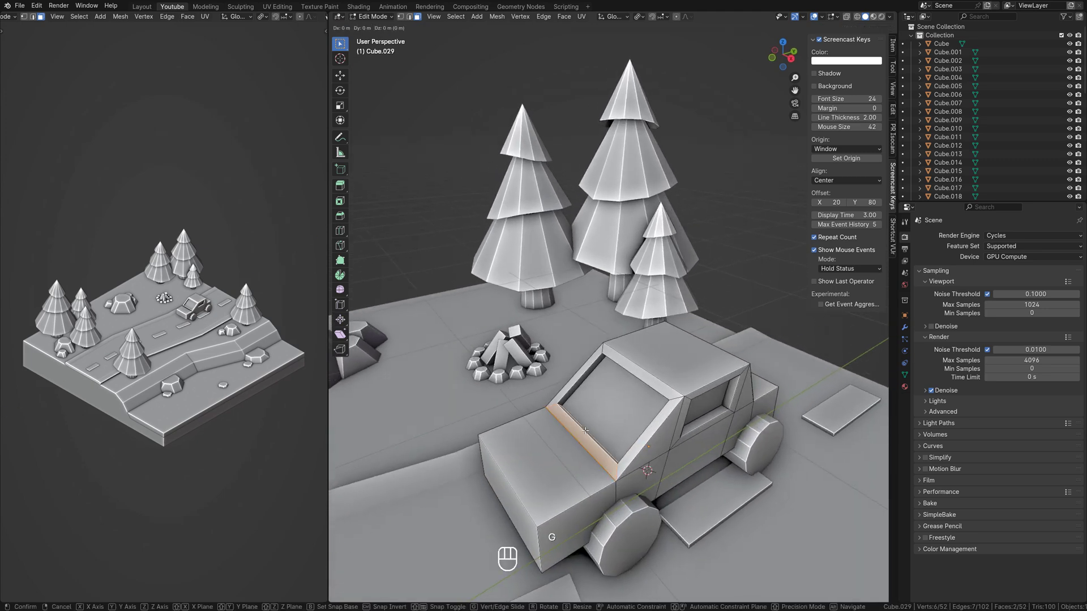
key("y")
left_click(564, 441)
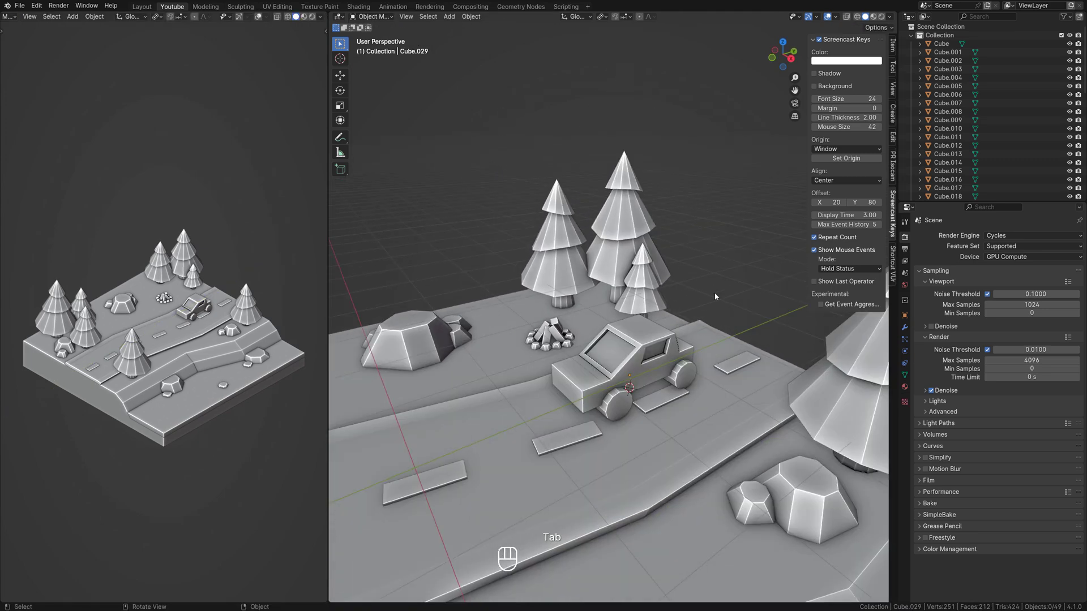
Step: Select the car body with its wheels and move it about 0.71 m along Y on the road
middle_click_drag(714, 293, 697, 353)
left_click(588, 378, "shift")
key("g")
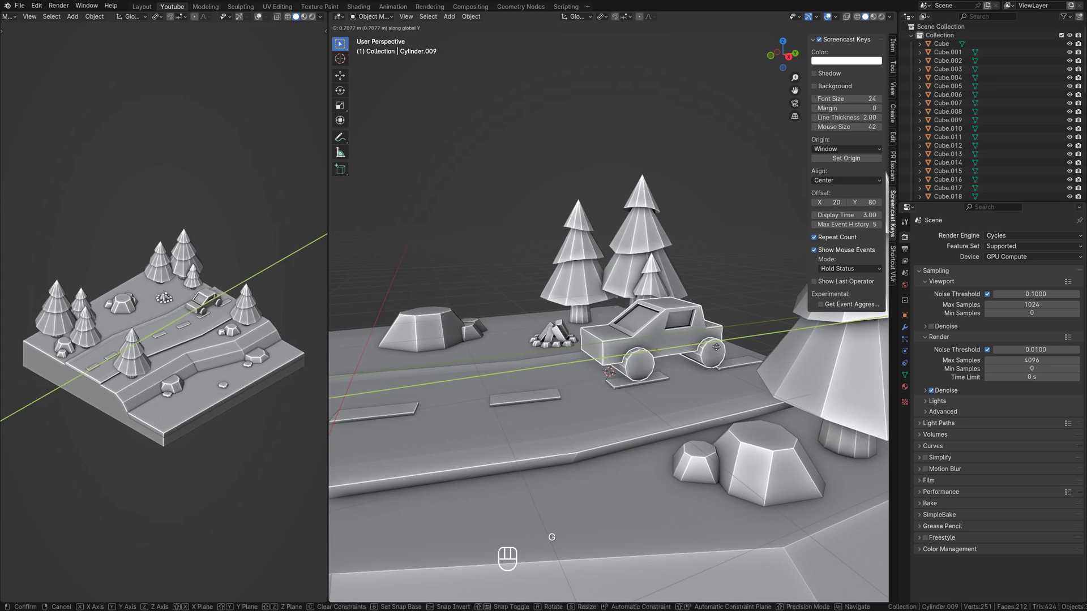
left_click(716, 347)
key("Tab")
key("Tab")
left_click(742, 296)
Step: Hide the sidebar, set the smaller viewport to Rendered shading and set the world background strength to 0
scroll(670, 276, "down", 6)
middle_click_drag(670, 274, 705, 215)
scroll(707, 272, "up", 2)
key("n")
left_click(904, 387)
key("z")
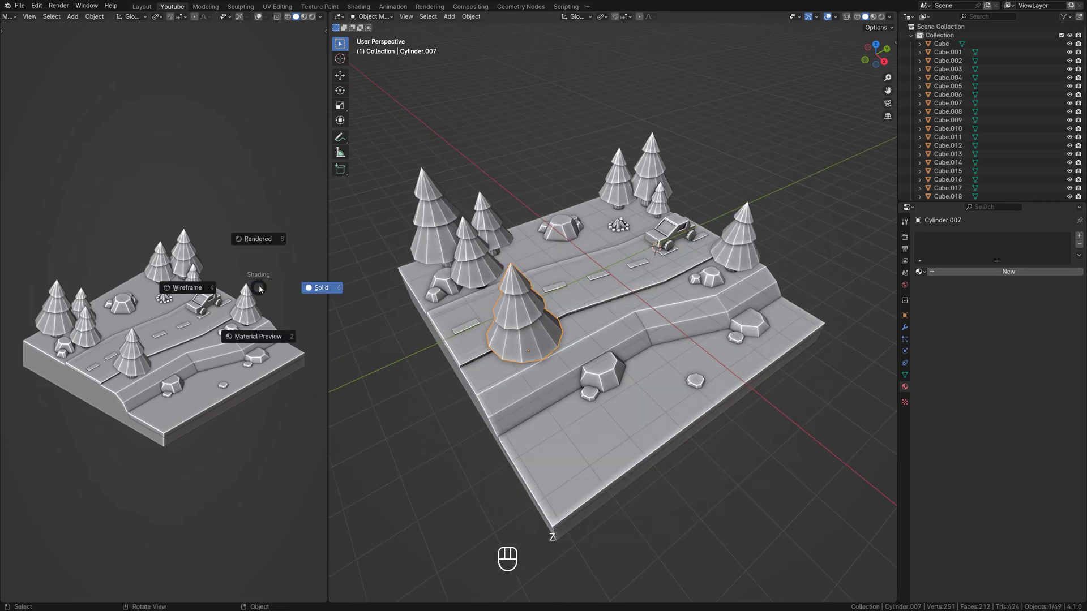
left_click(315, 286)
left_click(904, 285)
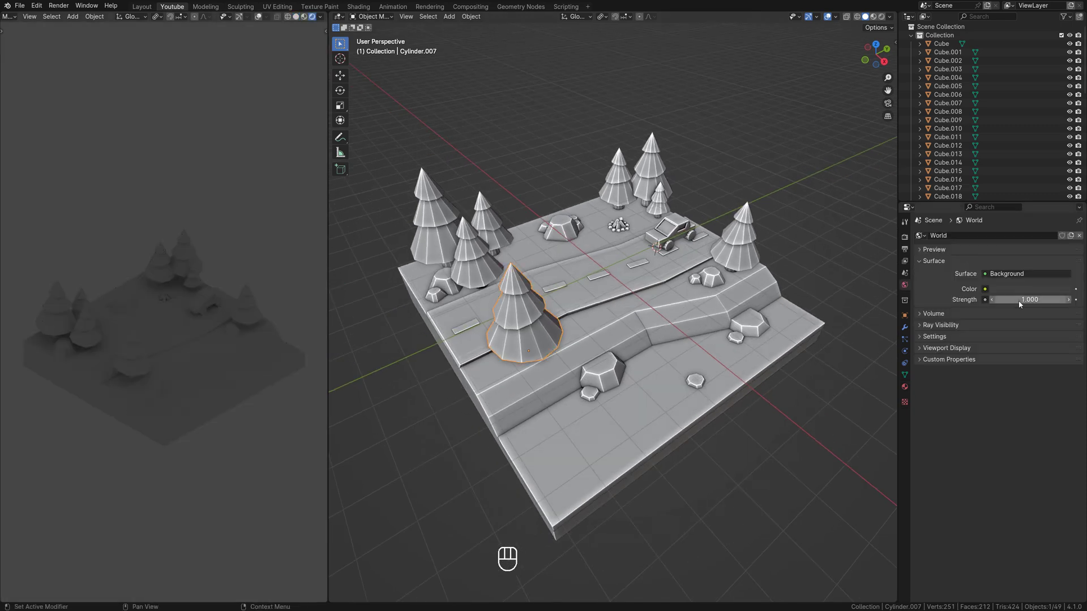
key("KP_Decimal")
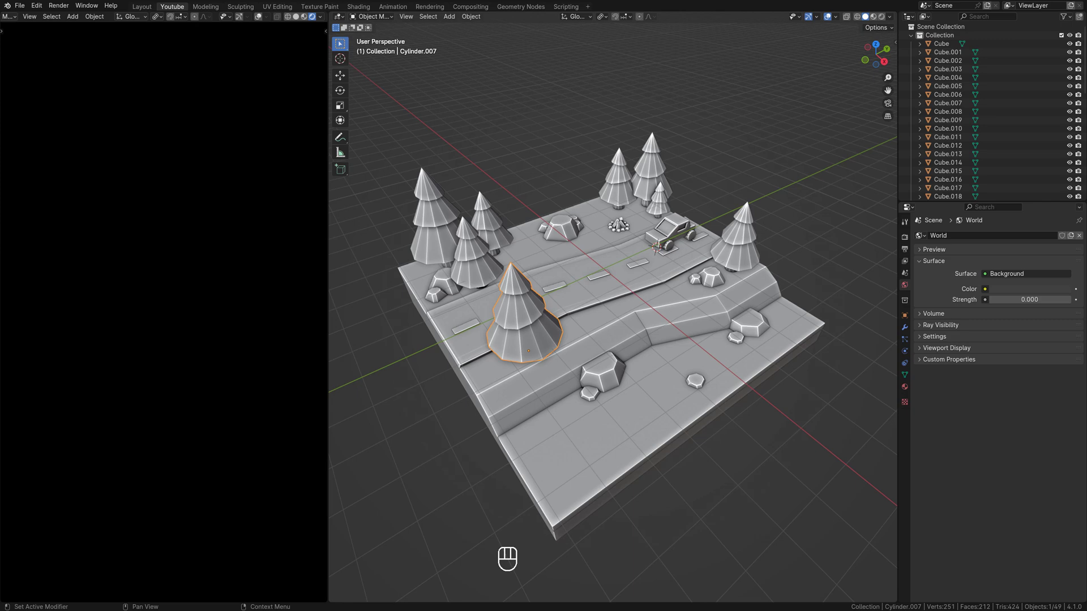
Step: Add a sun light, raise it above the scene along Z and tilt it to cast angled shadows
key("shift+a")
mouse_move(777, 357)
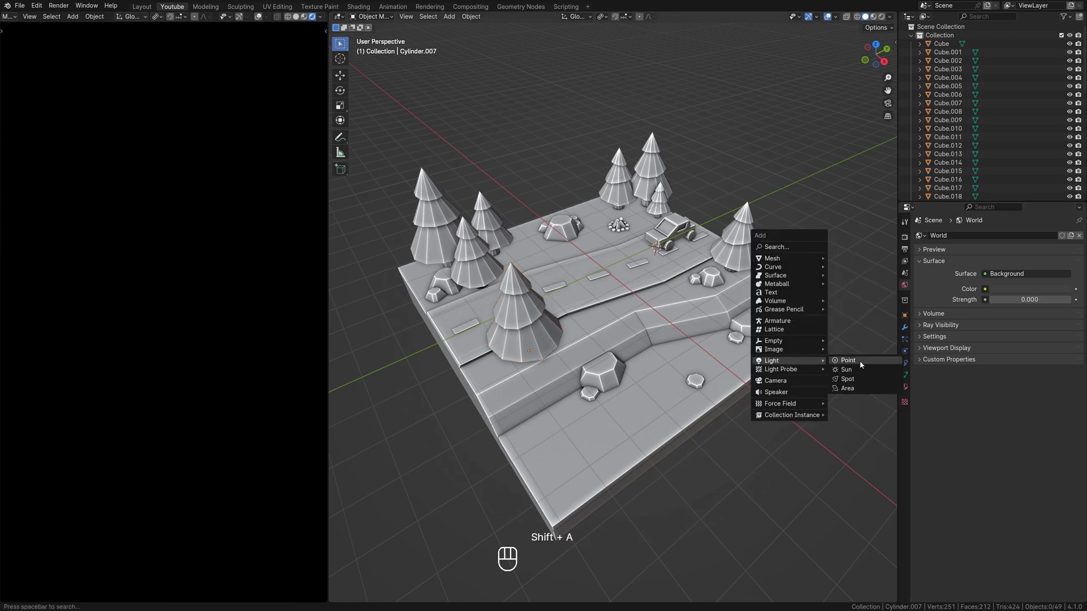
left_click(843, 369)
key("g")
key("z")
left_click(669, 95)
left_click(787, 233)
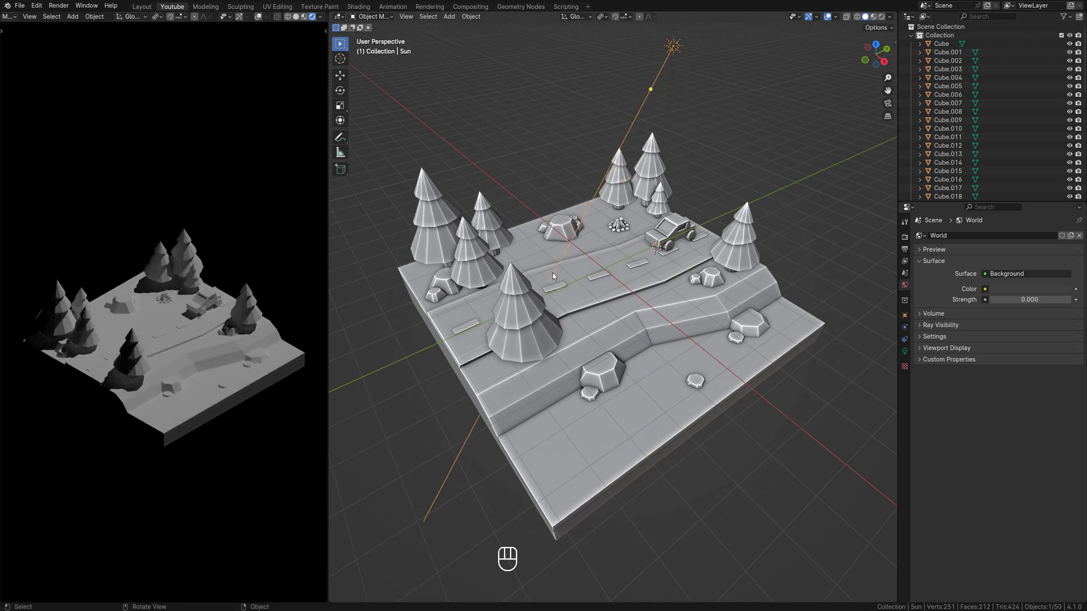
Step: Add a plane, clear its location and scale it up far beyond the terrain block
key("shift+a")
mouse_move(786, 133)
left_click(821, 132)
key("alt+g")
key("s")
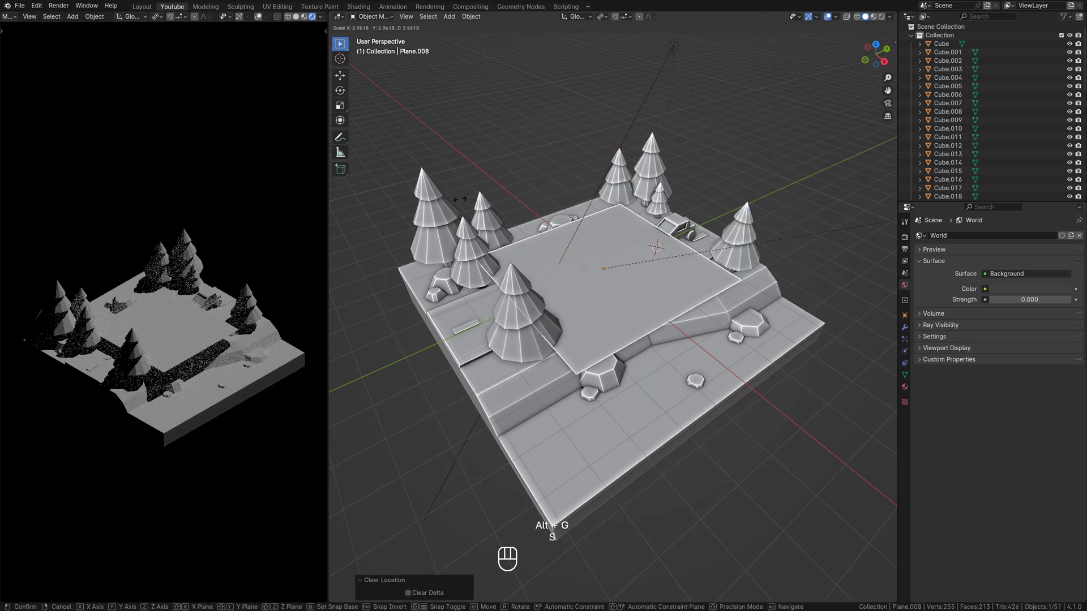
left_click(633, 39)
key("s")
left_click(633, 40)
Step: Lower the large plane along Z beneath the terrain base and enable viewport denoising
key("g")
key("z")
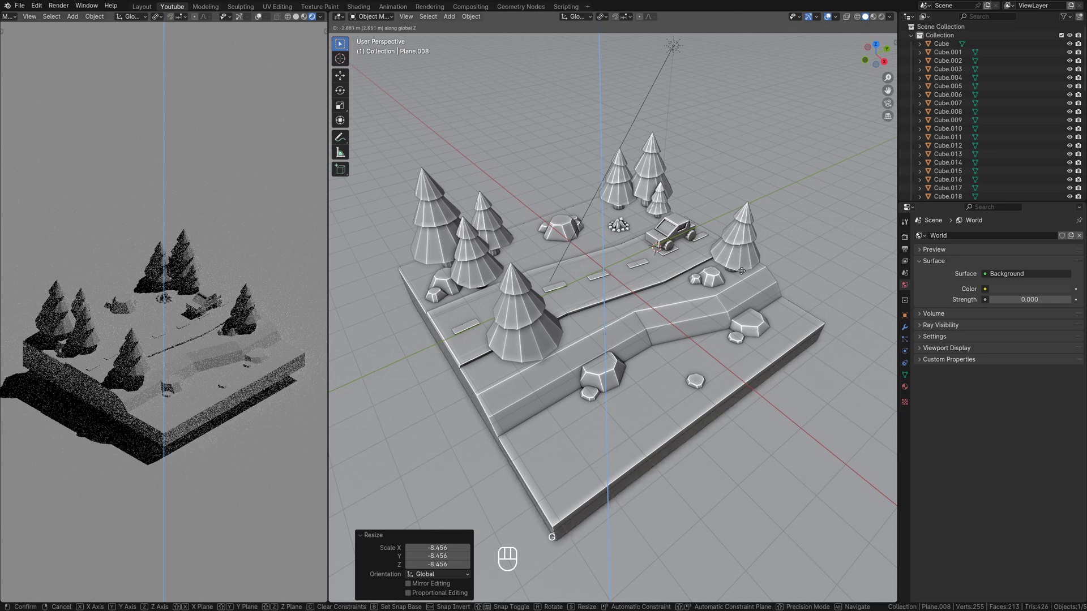
left_click(632, 92)
left_click(904, 237)
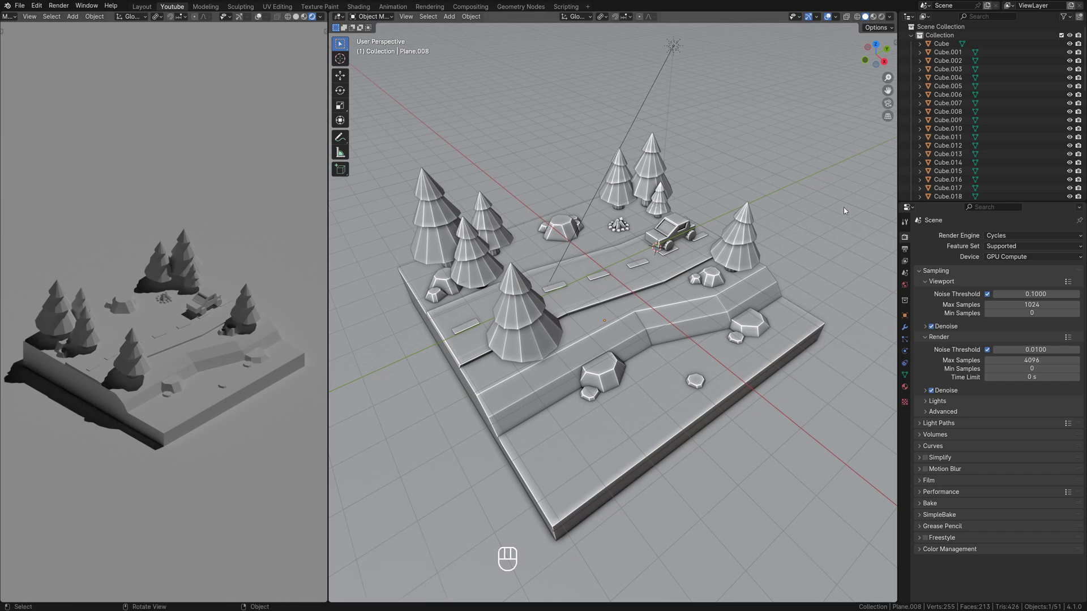
Step: Give the plane a new material named Ground with base colour hue 0.635, saturation 0.461 and value 0.086
left_click(905, 387)
left_click(925, 273)
left_click(948, 270)
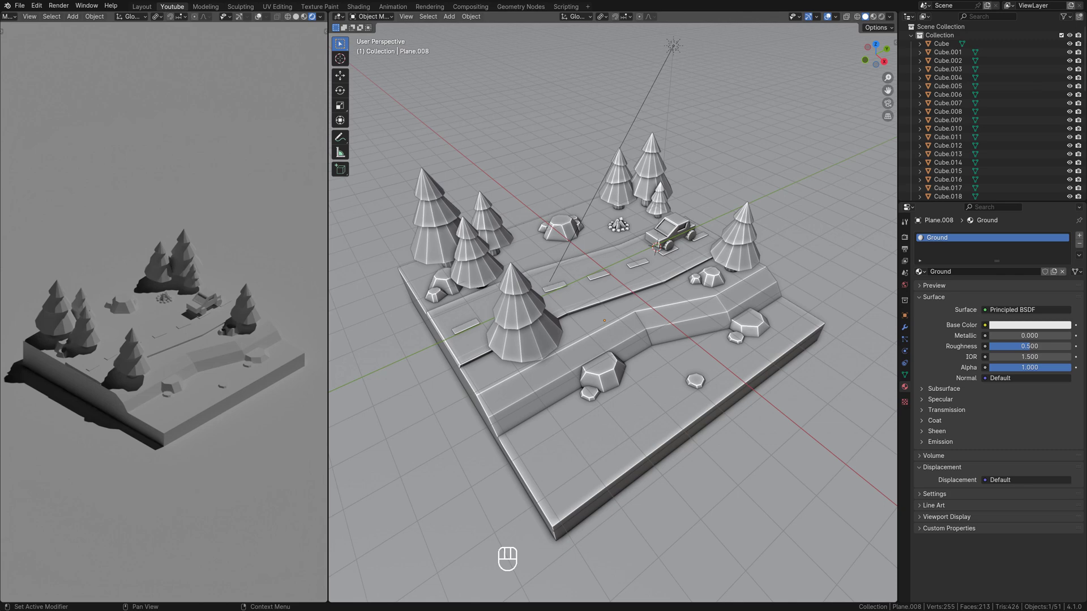
left_click(1001, 326)
left_click_drag(1062, 205, 1024, 219)
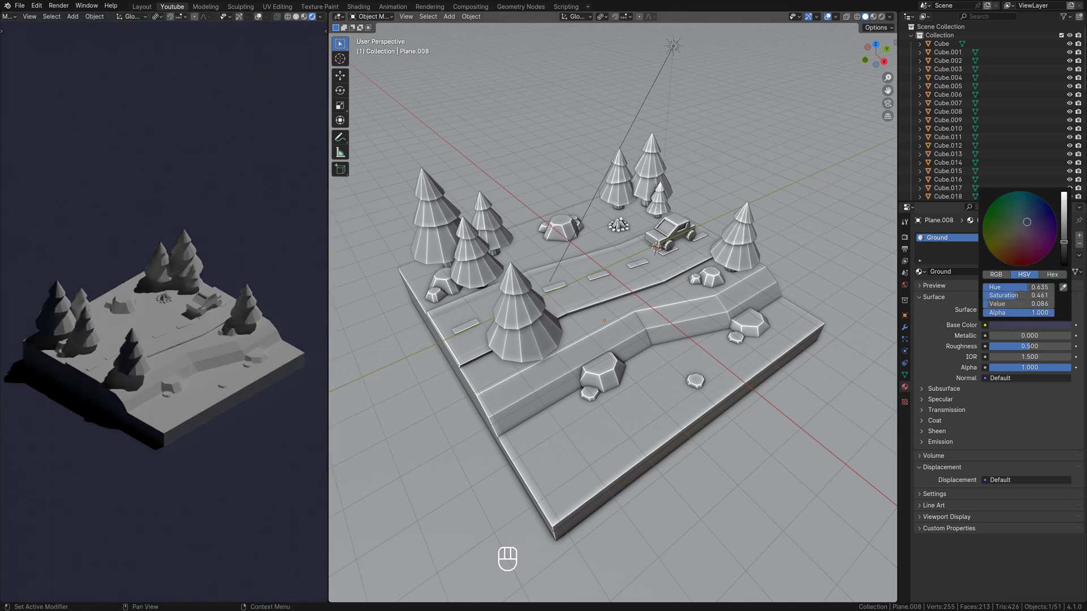
Step: Give the terrain block a new material named Grass with a green base colour
left_click(784, 354)
left_click(943, 272)
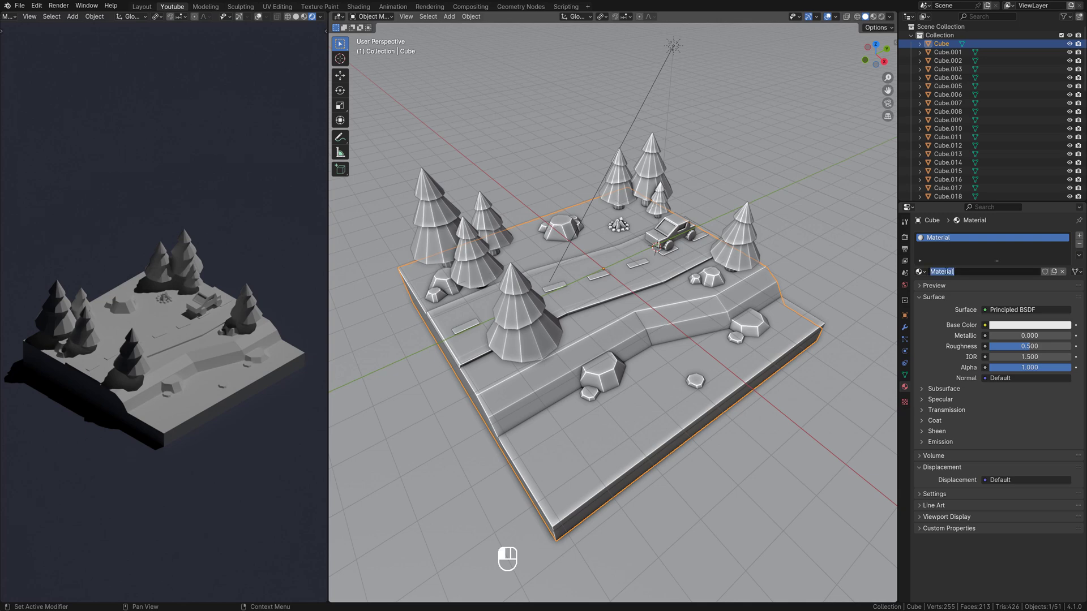
left_click(1045, 325)
mouse_move(997, 216)
left_mouse_down()
mouse_move(987, 211)
mouse_move(1003, 219)
left_mouse_up()
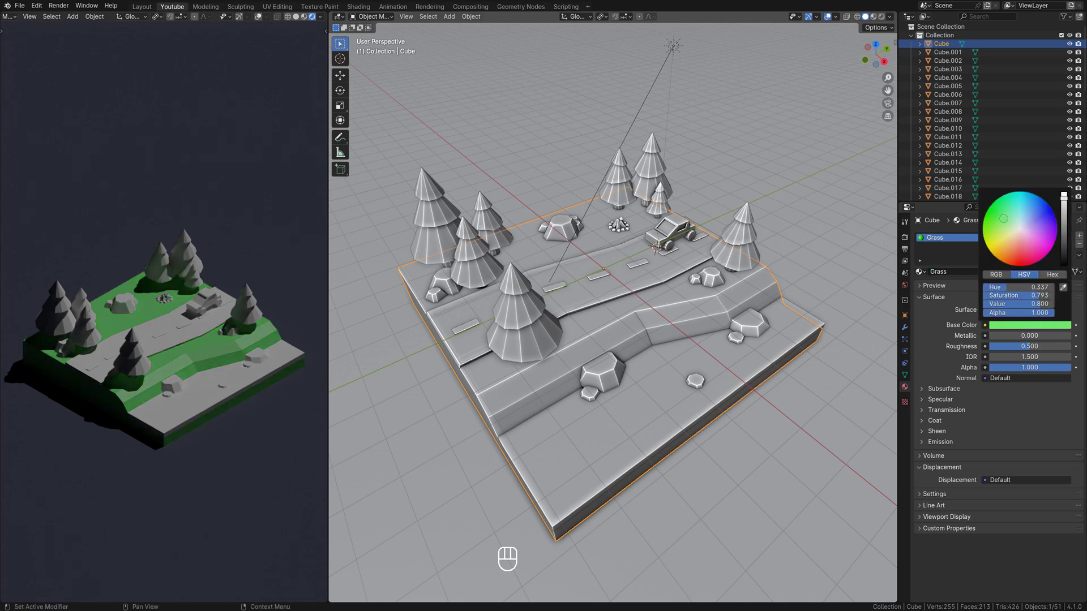
Step: Give the trees a new material named Trees with a deep, saturated green base colour
left_click(739, 241)
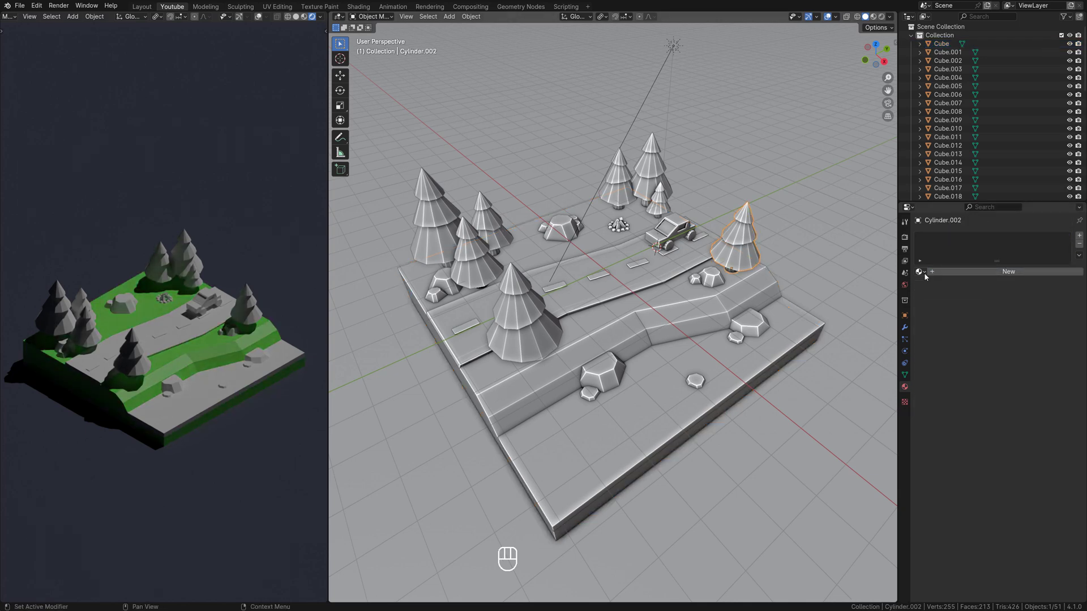
key("ctrl+z")
key("Return")
key("BackSpace")
key("Return")
left_click(741, 242)
left_click(944, 270)
left_click(992, 327)
left_click_drag(996, 218, 988, 210)
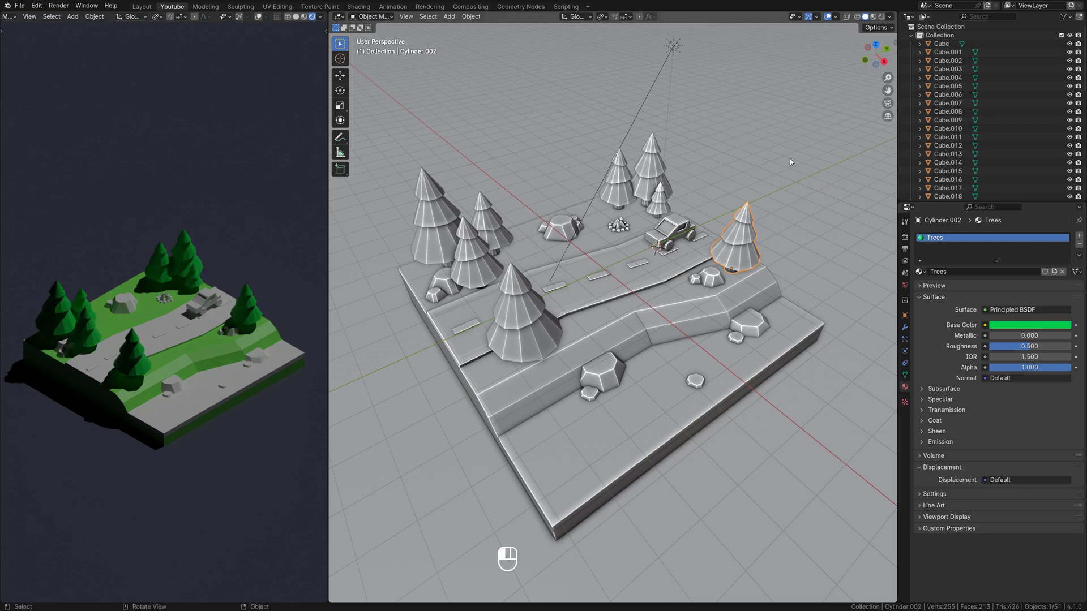
Step: Set the roughness of the terrain block's Grass material to 1.000
left_click(666, 293)
key("Escape")
left_click_drag(1011, 347, 1067, 347)
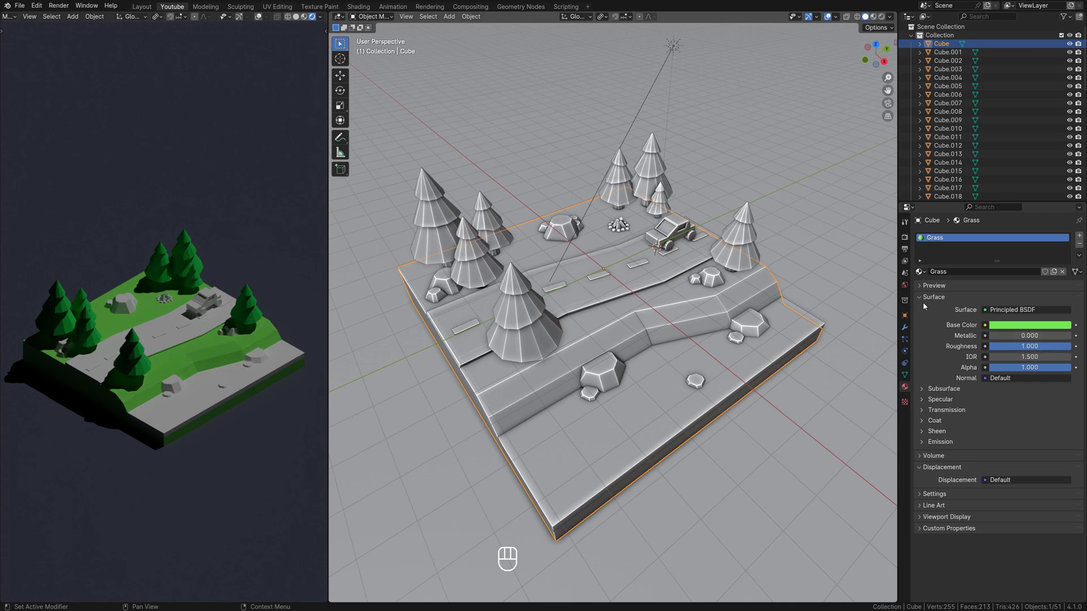
Step: Give the road a new material named Concrete with a dark blue-grey base colour and select the road's surface faces
left_click(670, 267)
left_click(957, 273)
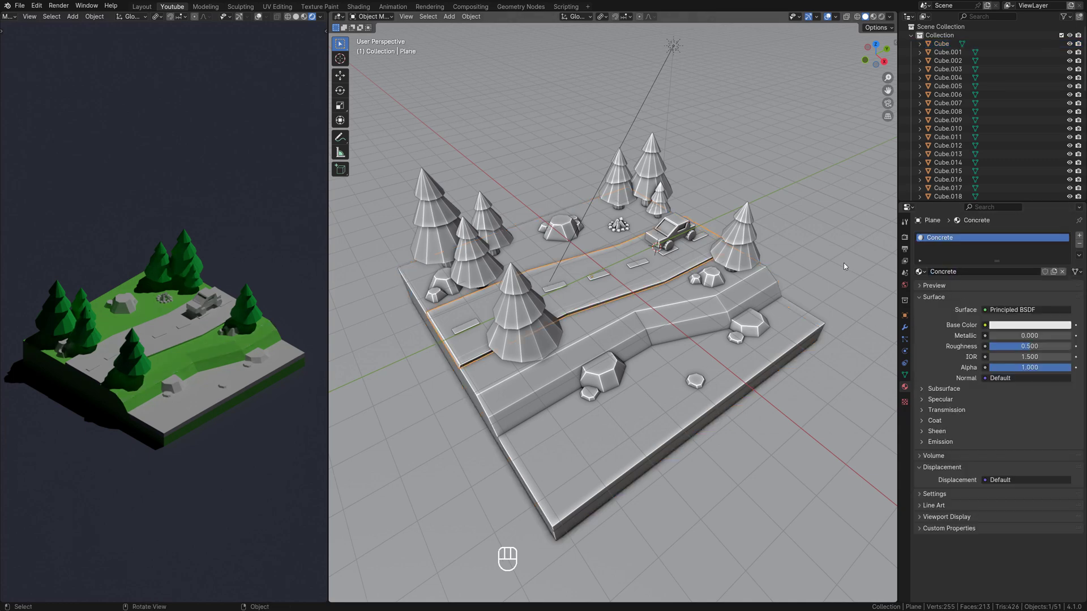
middle_click_drag(719, 286, 747, 288)
key("Tab")
key("3")
left_click(615, 283)
left_click(561, 306, "alt")
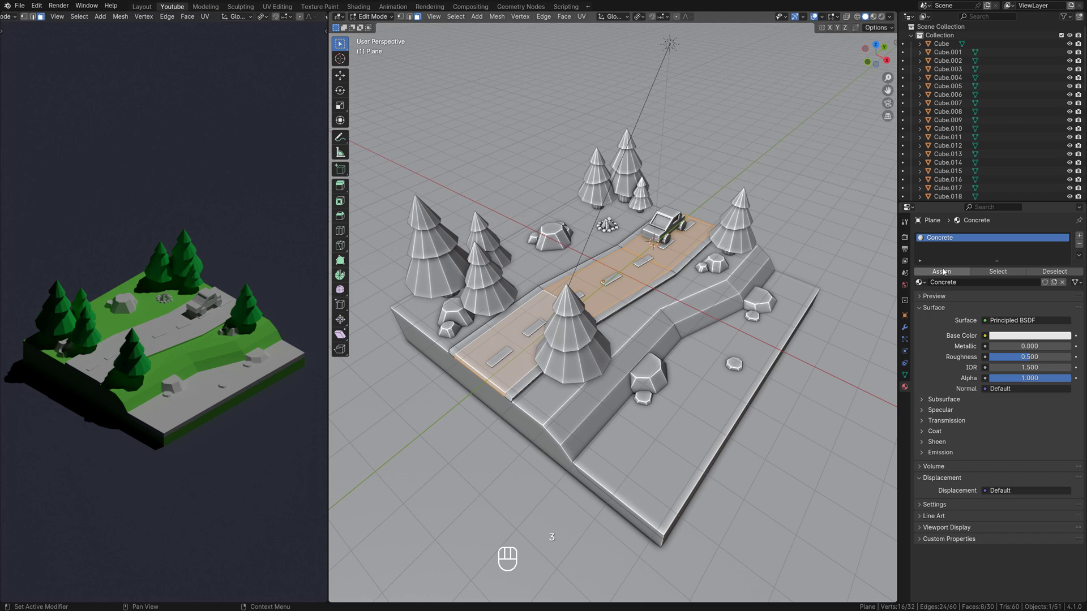
left_click(1021, 337)
left_click(1065, 241)
left_click(1025, 232)
Step: Invert the face selection to the road's side strips and assign them a new material named Sidelines / Markers
middle_click_drag(692, 258, 681, 259)
scroll(679, 259, "up", 3)
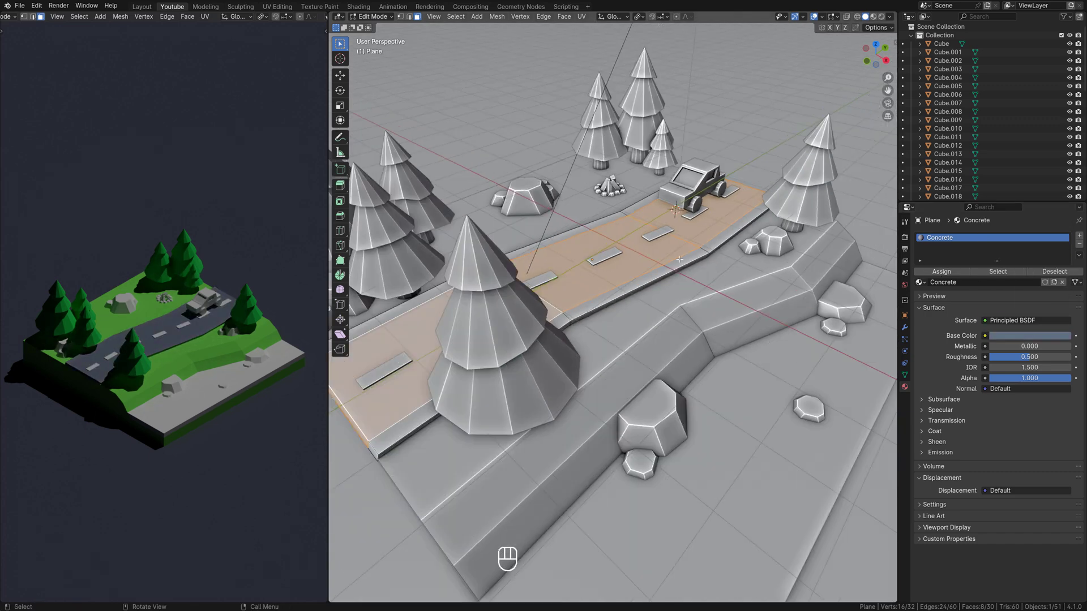
key("ctrl+i")
left_click(1079, 236)
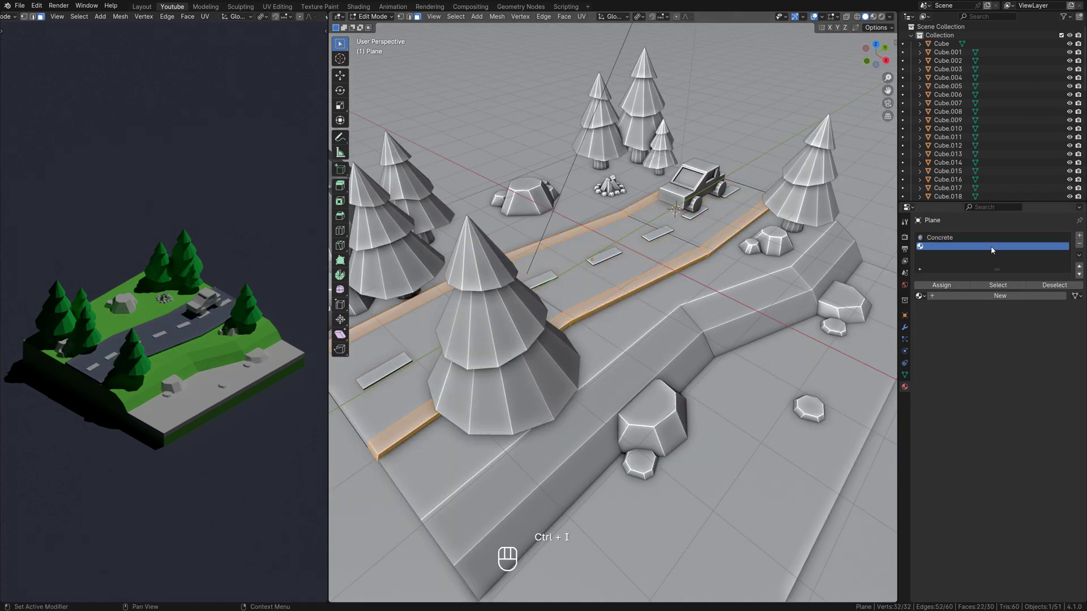
double_click(952, 298)
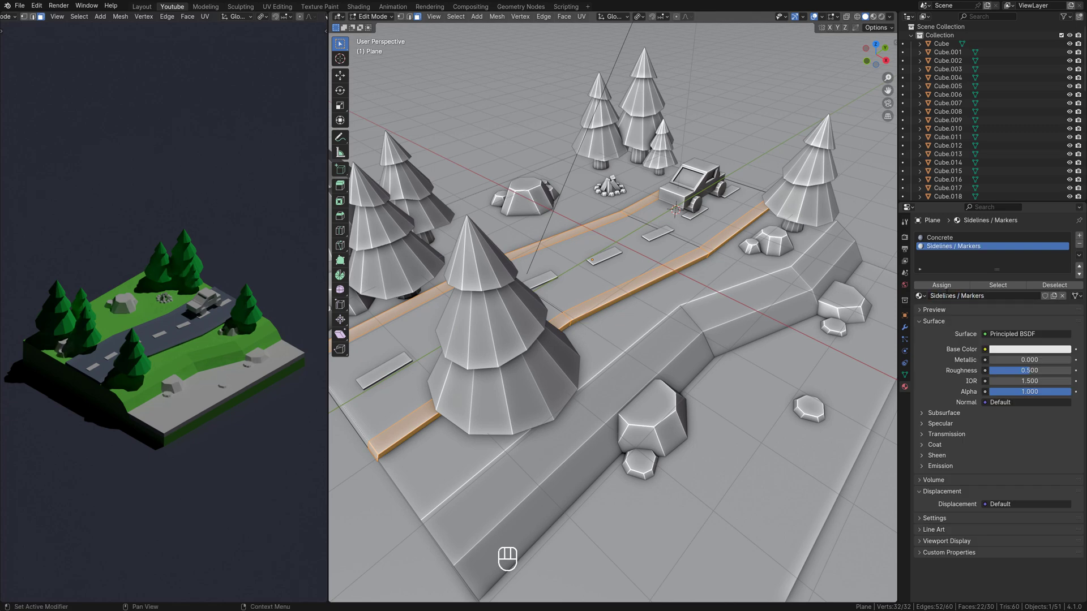
mouse_move(651, 254)
middle_mouse_down()
mouse_move(687, 256)
mouse_move(664, 249)
middle_mouse_up()
key("Tab")
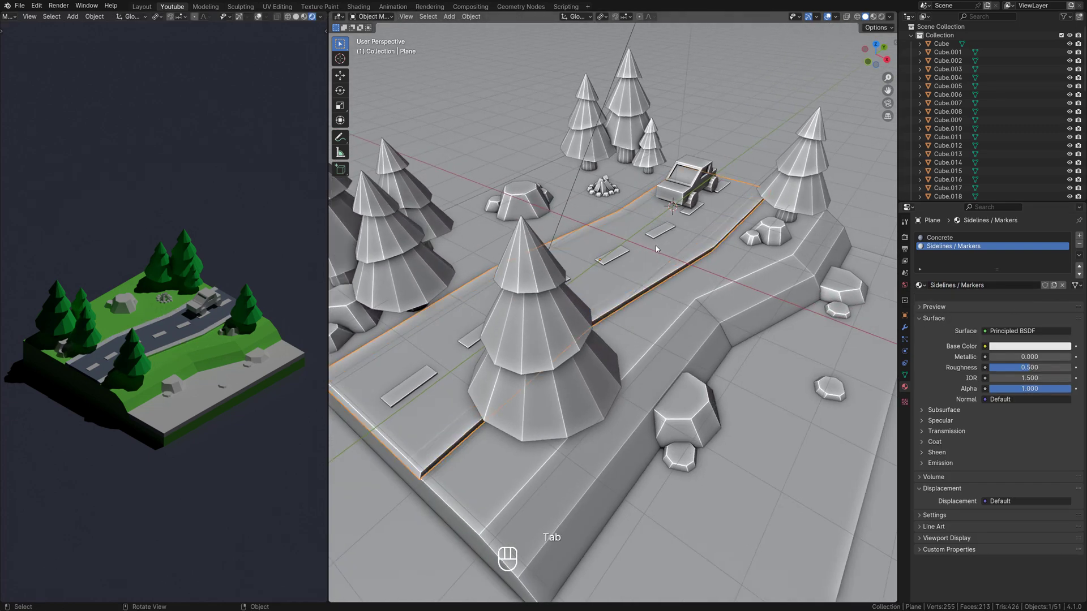
Step: Apply the existing Sidelines / Markers material to the dashes along the road's centre
left_click(661, 231)
left_click(921, 271)
left_click(952, 309)
Step: Give the rocks a new material named Stone with a slightly bluish grey base colour
middle_click_drag(566, 195, 546, 203)
left_click(528, 200)
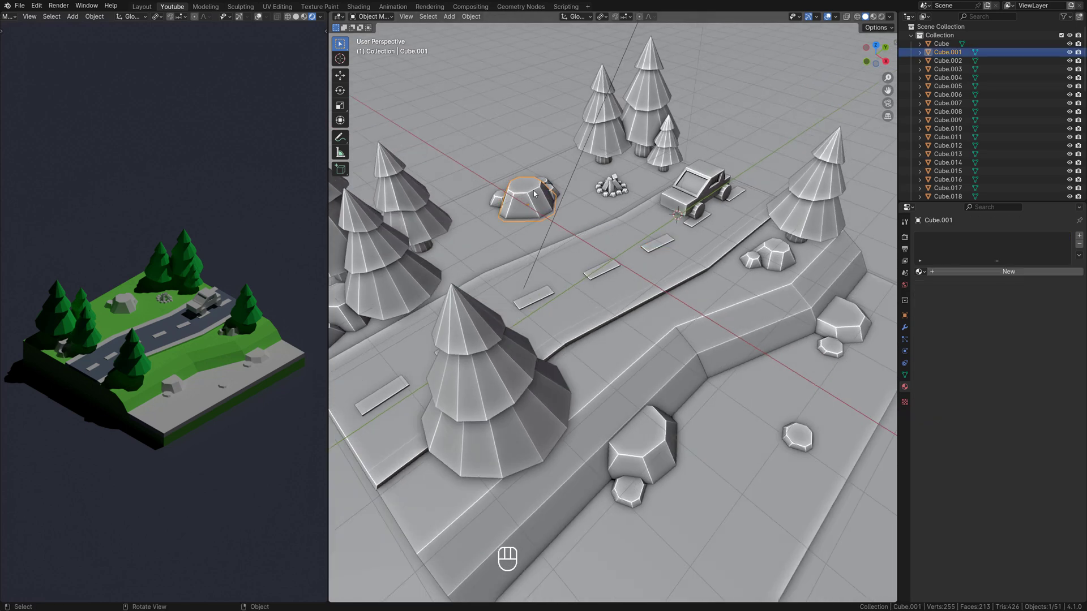
left_click(950, 273)
left_click(1023, 326)
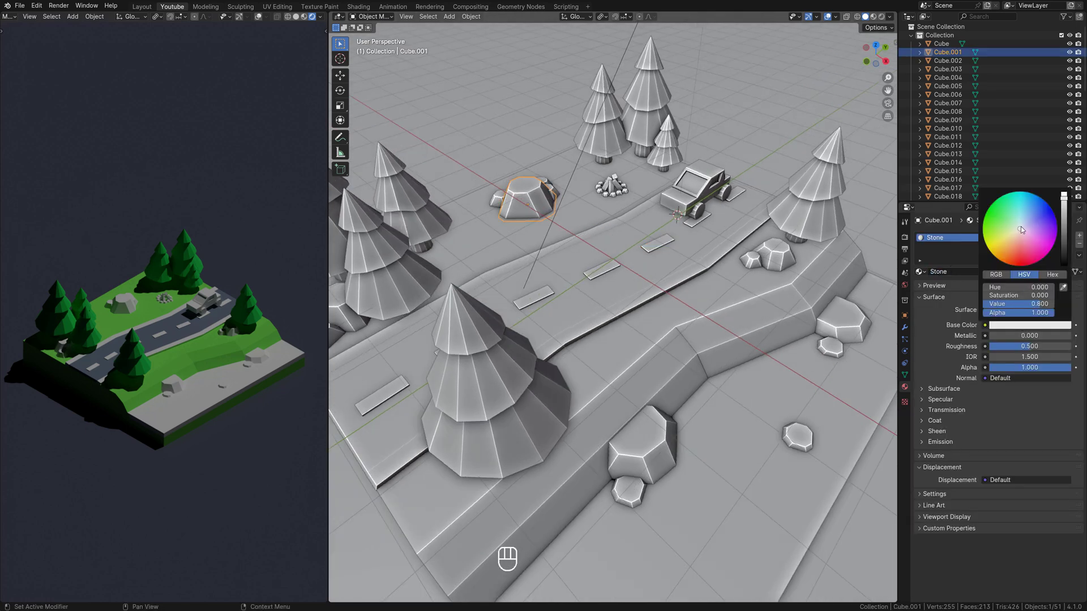
left_click_drag(1021, 229, 1022, 223)
left_click_drag(1064, 198, 1063, 209)
Step: Give the campfire logs a new material named Wood with a warm brown base colour
middle_click_drag(720, 318, 693, 320)
middle_click_drag(694, 321, 736, 340, "shift")
left_click(678, 200)
left_click(940, 272)
double_click(937, 272)
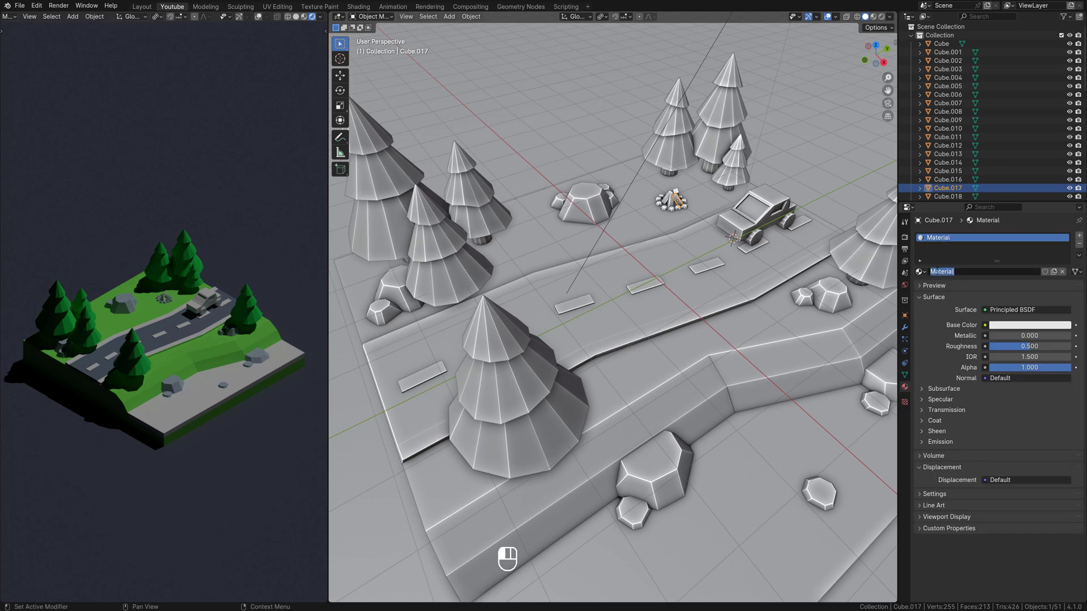
left_click(1005, 325)
left_click(1015, 239)
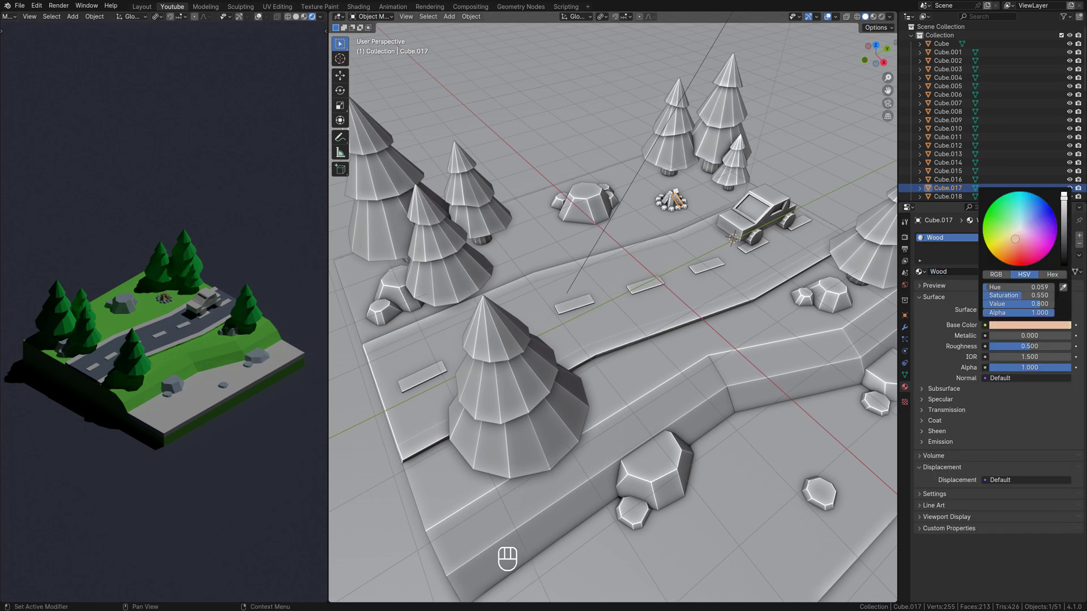
Step: Give the water block a new material named Water with a cyan base colour and alpha 0.510
left_click(725, 326)
left_click(962, 272)
double_click(962, 272)
type("Water")
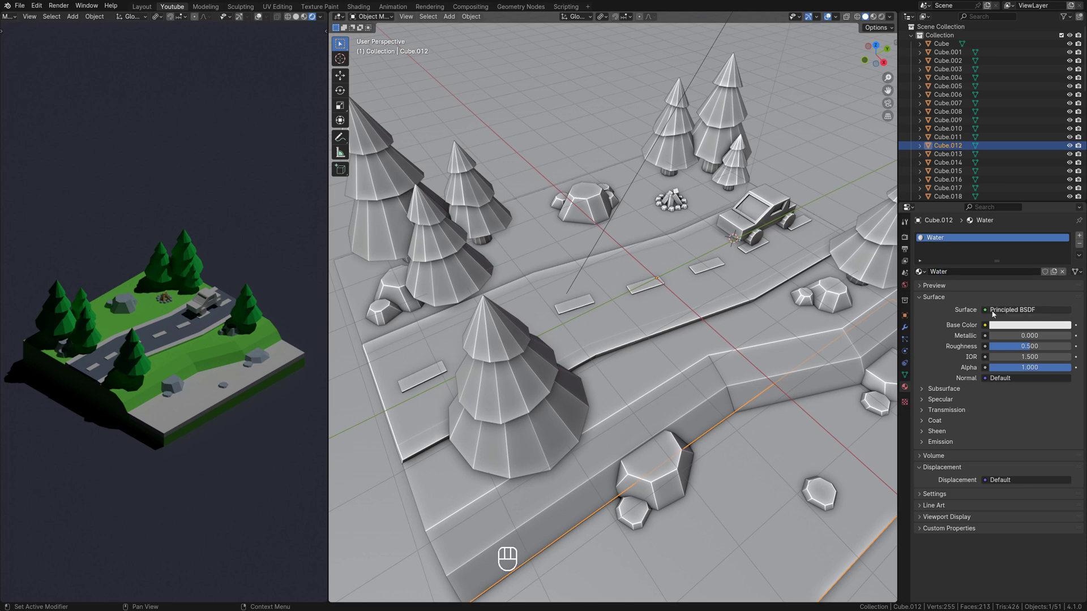
left_click(999, 325)
left_click_drag(1047, 367, 1029, 367)
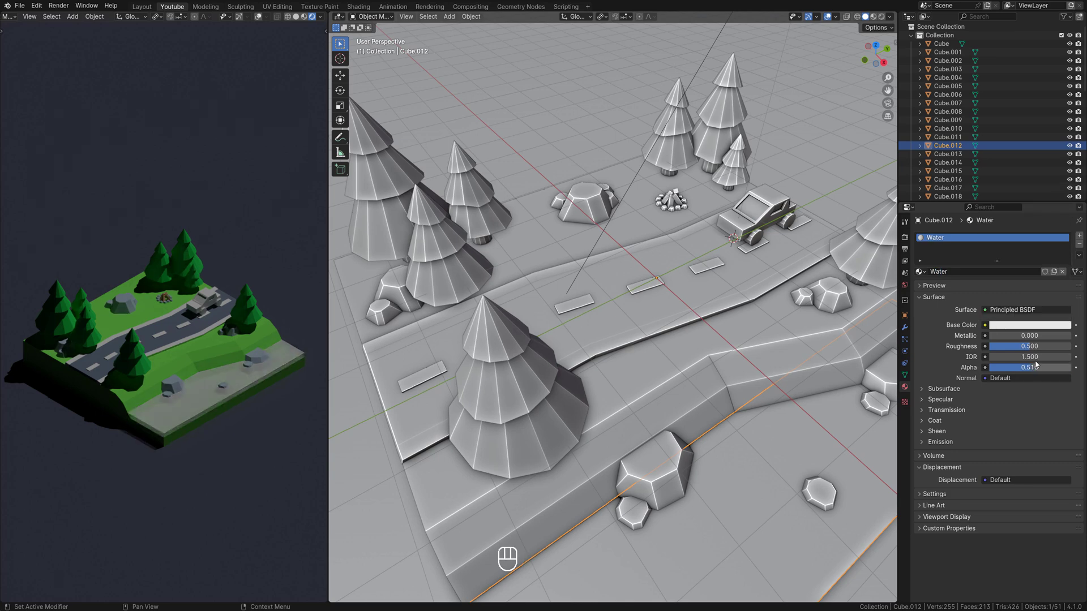
left_click(1030, 325)
left_click(1025, 192)
Step: Give the car body a new material named Car Paint with base colour hue 0.977, saturation 0.966 and value 0.800
middle_click_drag(702, 271, 705, 240)
scroll(716, 271, "down", 2)
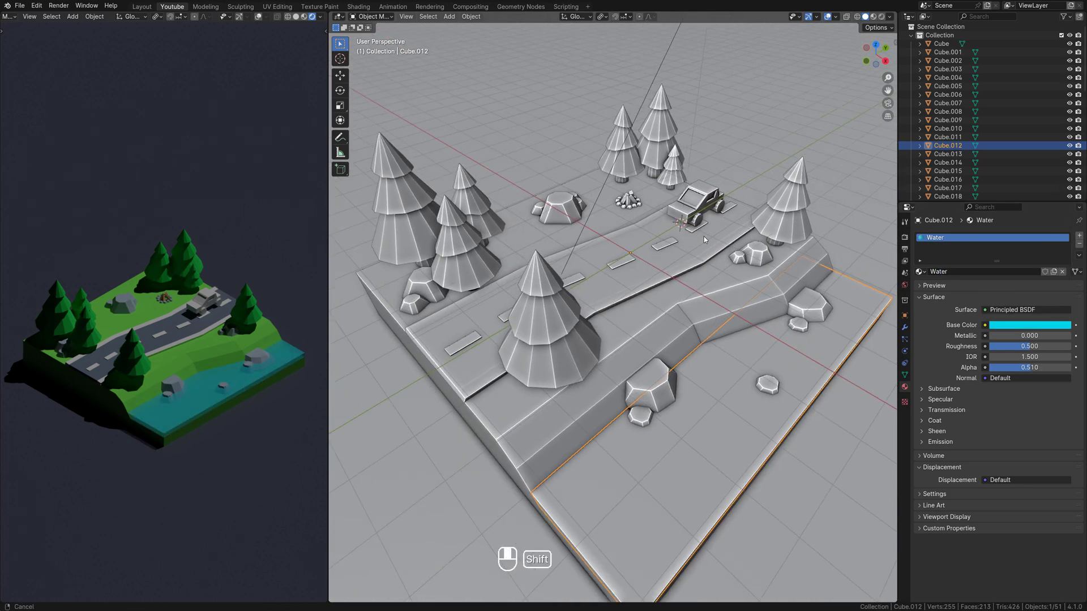
left_click(710, 192)
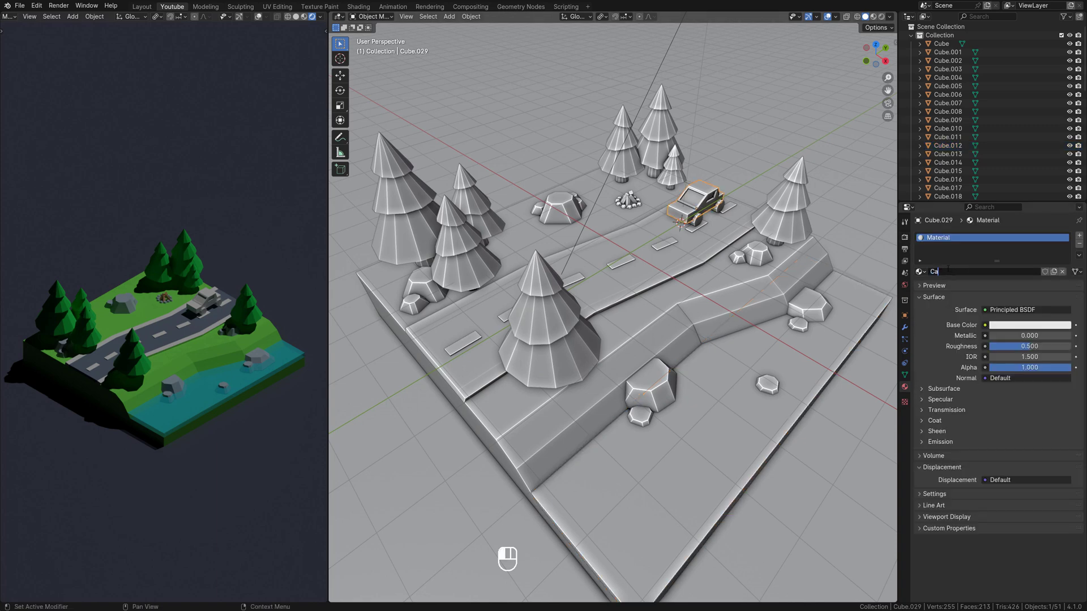
left_click(1008, 323)
left_click(1017, 263)
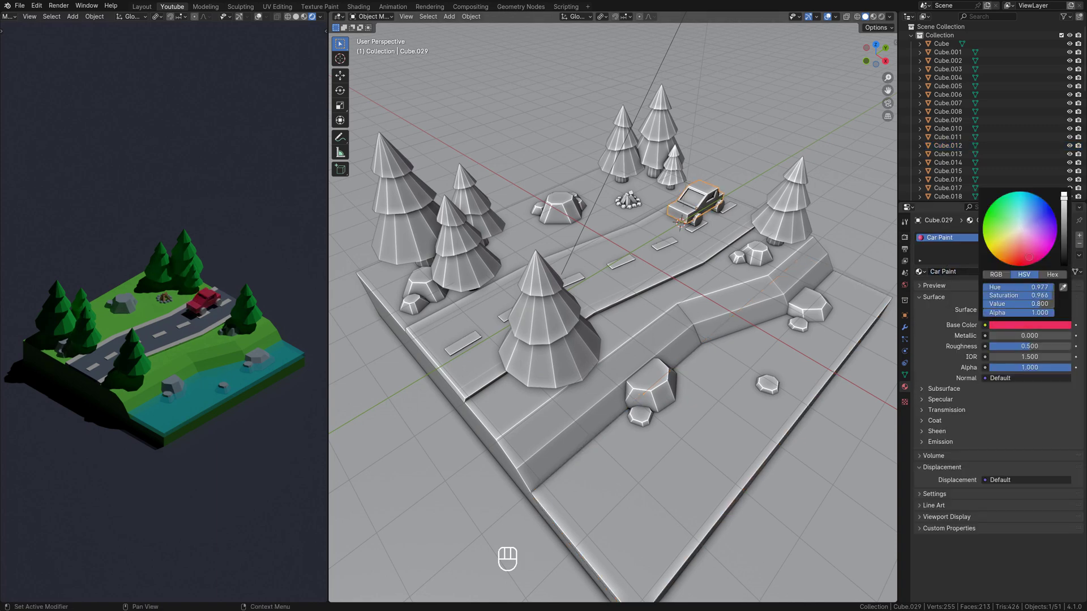
Step: Give the car's wheels a new material named Wheels with a near-black base colour
left_click(686, 215)
left_click(980, 270)
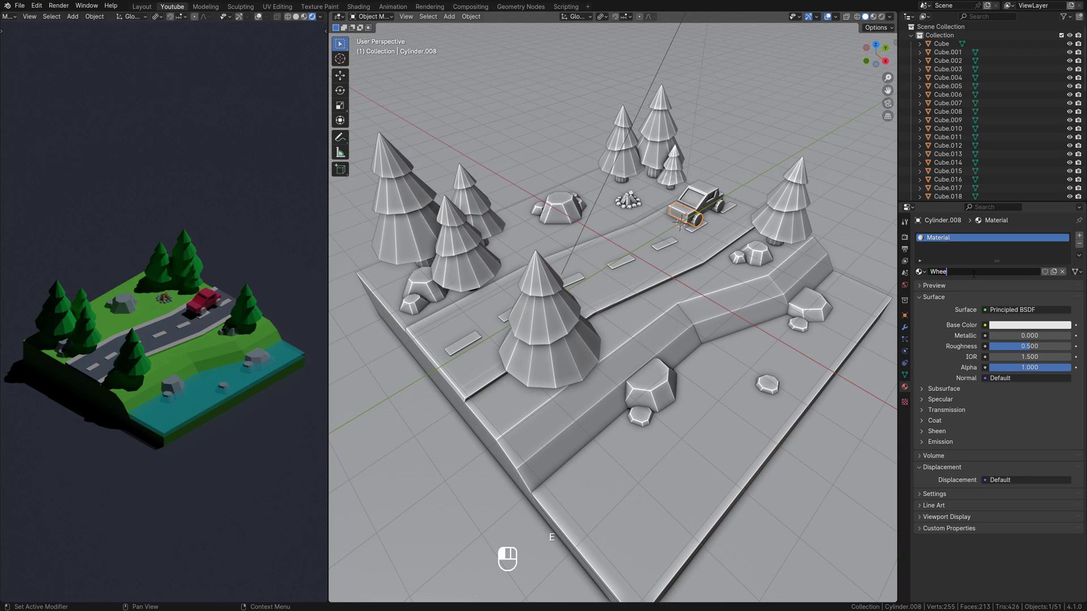
left_click(1030, 325)
left_click_drag(1061, 253, 1061, 248)
Step: Select the faces of the car's windshield and side windows in the car body mesh
left_click(701, 198)
key("Tab")
key("3")
key("KP_Decimal")
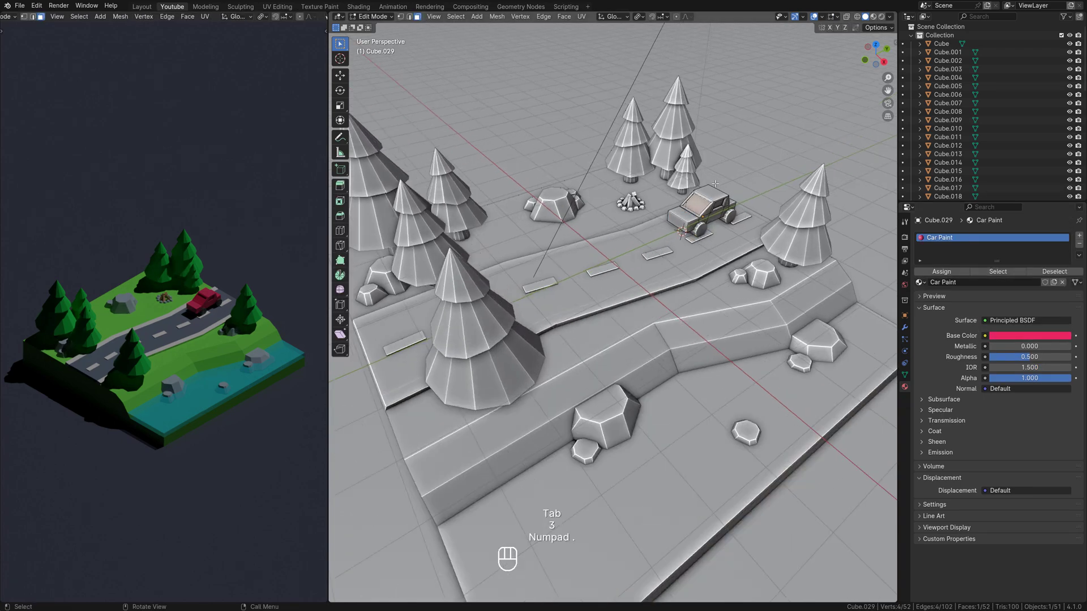
middle_click_drag(707, 340, 645, 311)
left_click(631, 317)
left_click(741, 344, "shift")
middle_click_drag(741, 344, 866, 339)
left_click(667, 328, "shift")
middle_click_drag(668, 328, 532, 317)
scroll(622, 323, "down", 2)
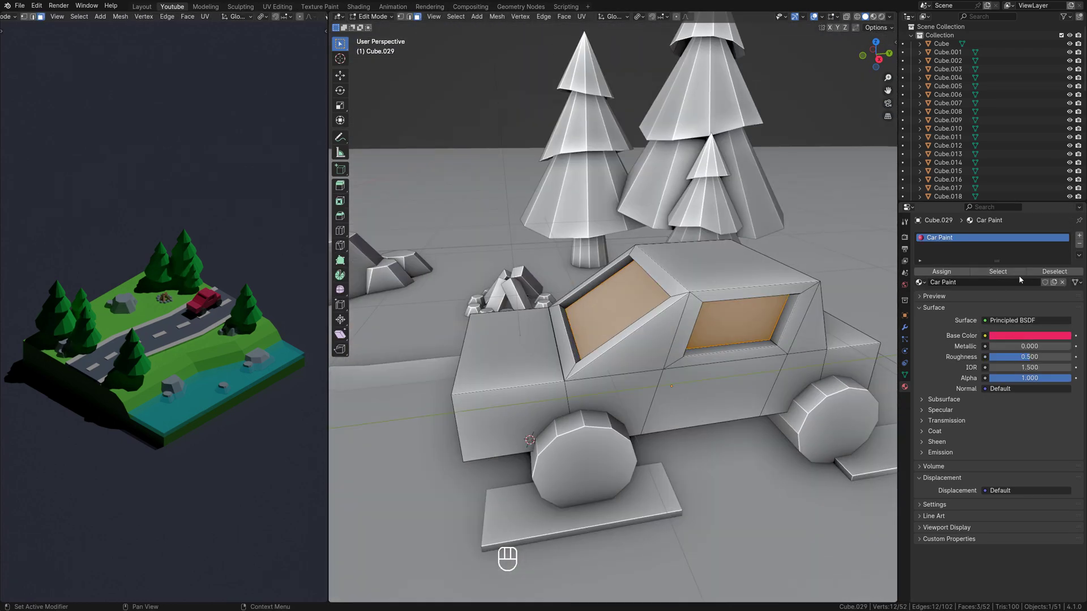
Step: Add a second material named Glass with a dark grey base colour and assign it to the selected window faces
left_click(1079, 235)
left_click(943, 295)
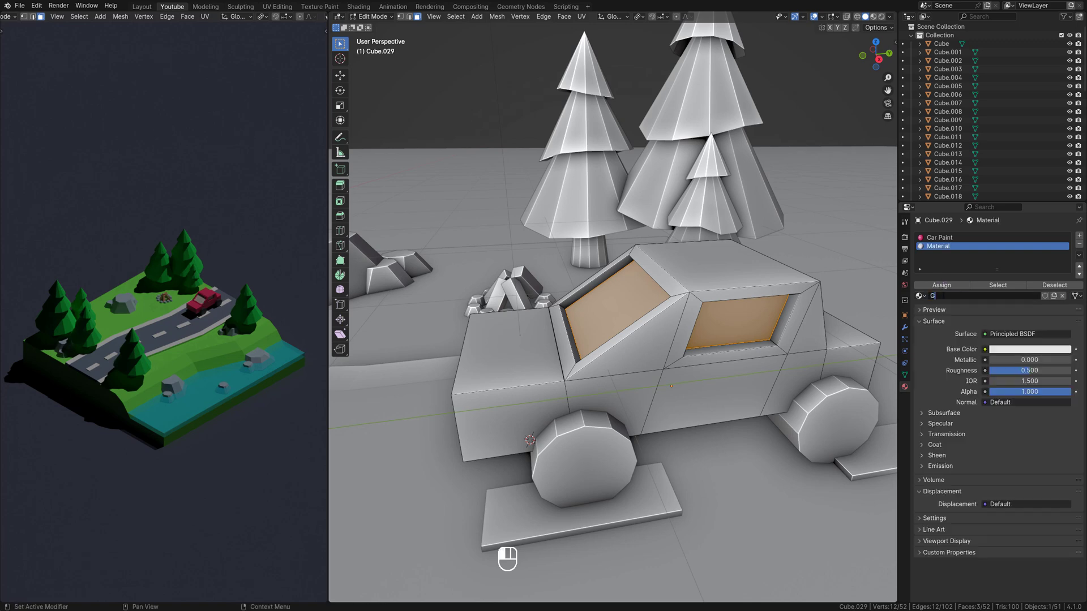
left_click(1023, 349)
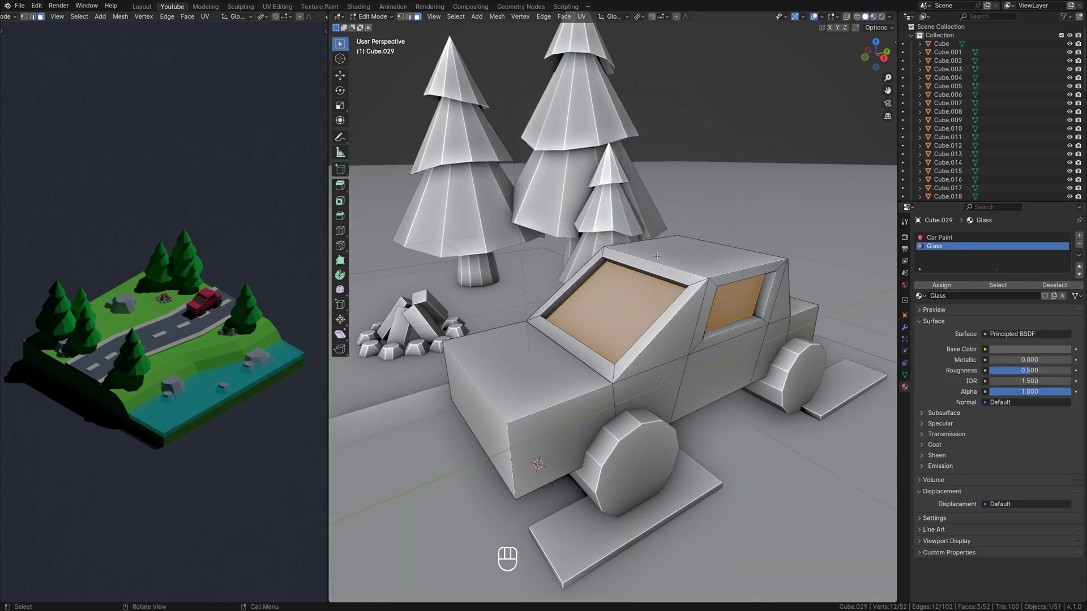
key("Tab")
Step: Inset the front wheel's outer face about 0.37 m and extrude it slightly to form a rim
left_click(672, 431)
key("Tab")
key("3")
left_click(672, 430)
middle_click_drag(672, 431, 639, 432)
key("i")
left_click(687, 463)
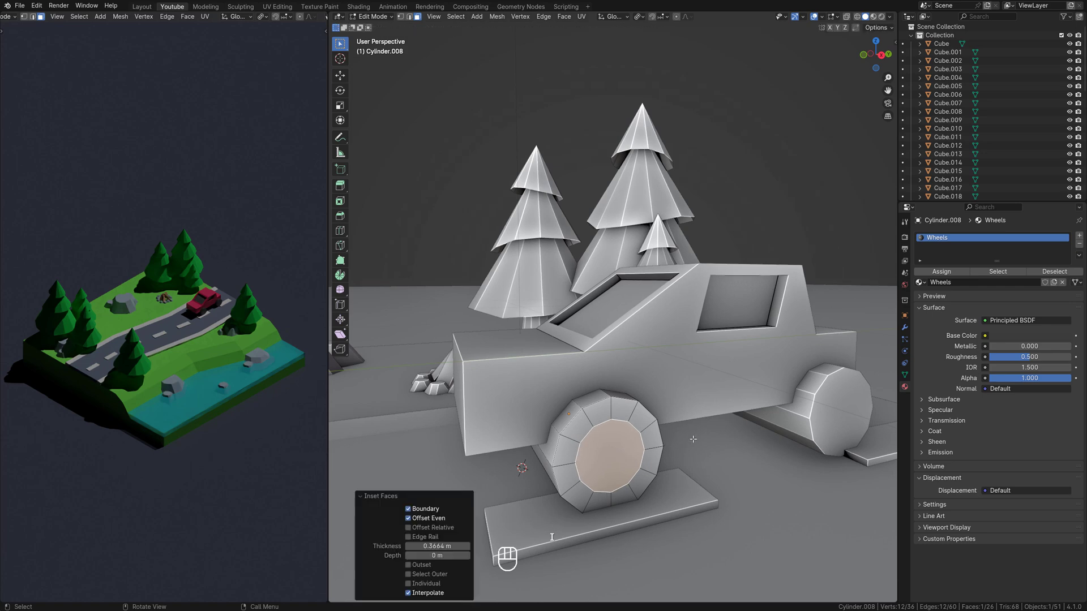
key("e")
left_click(681, 437)
key("Tab")
Step: Add a point light to the scene and frame it near the campfire
middle_click_drag(642, 335, 663, 344)
scroll(663, 344, "down", 2)
middle_click_drag(661, 296, 570, 295)
scroll(566, 292, "down", 7)
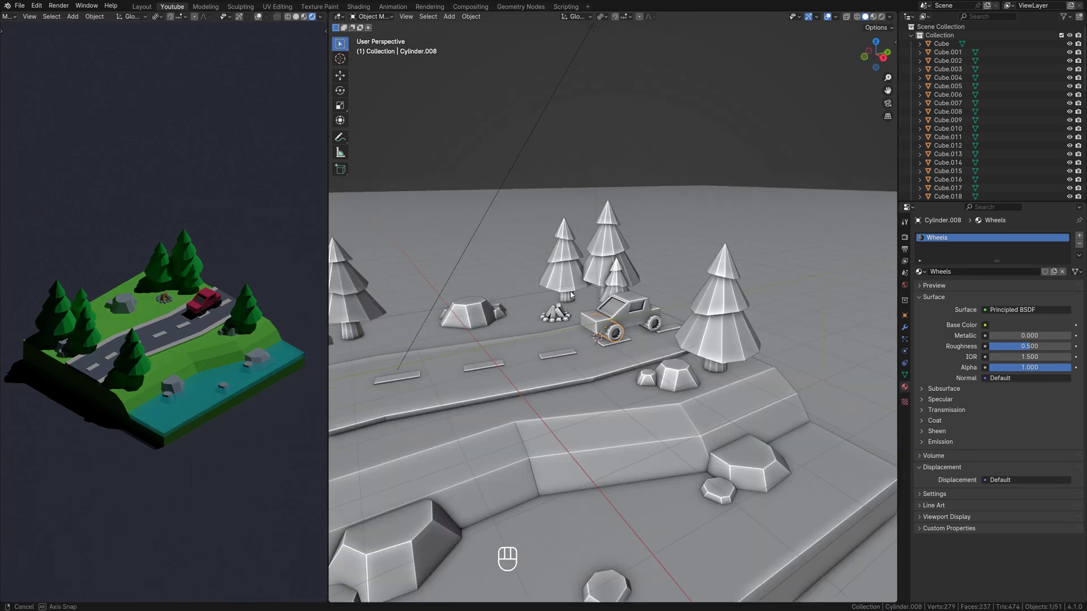
key("shift+a")
left_click(600, 408)
key("KP_Decimal")
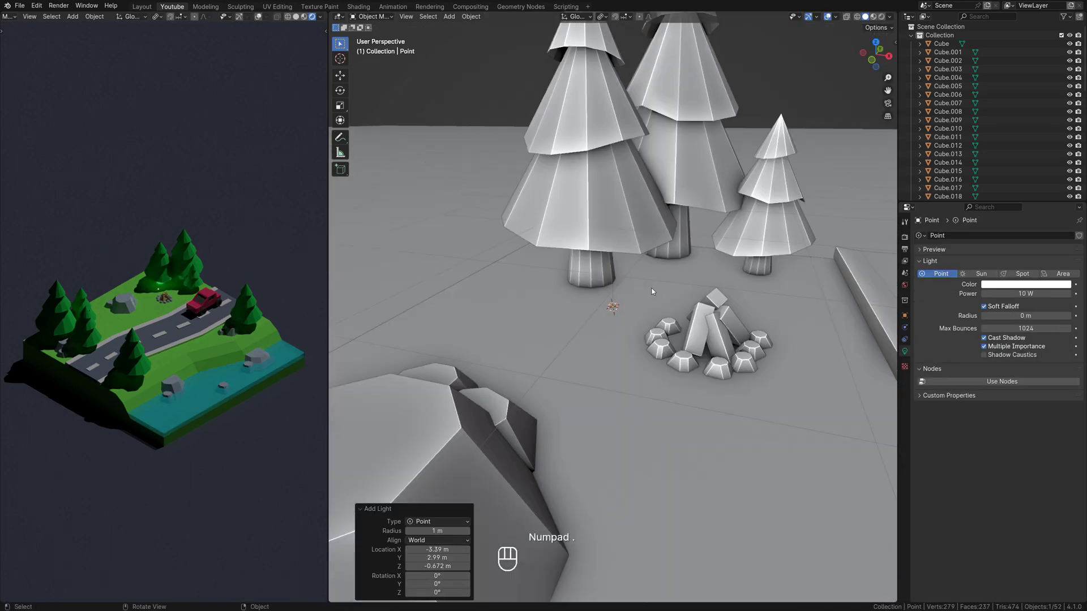
Step: Move the point light over to the campfire logs
key("g")
left_click(779, 297)
middle_click_drag(779, 297, 605, 260)
key("g")
left_click(614, 308)
Step: Adjust the point light's height along Z so it sits low among the campfire logs
scroll(602, 303, "up", 5)
key("g")
key("z")
left_click(609, 357)
scroll(623, 340, "down", 2)
middle_click_drag(636, 321, 639, 294)
scroll(640, 294, "up", 2)
key("g")
key("z")
left_click(645, 291)
Step: Set the point light to an orange colour with power 40 W and radius 0.33 m
left_click(1019, 285)
left_click(999, 220)
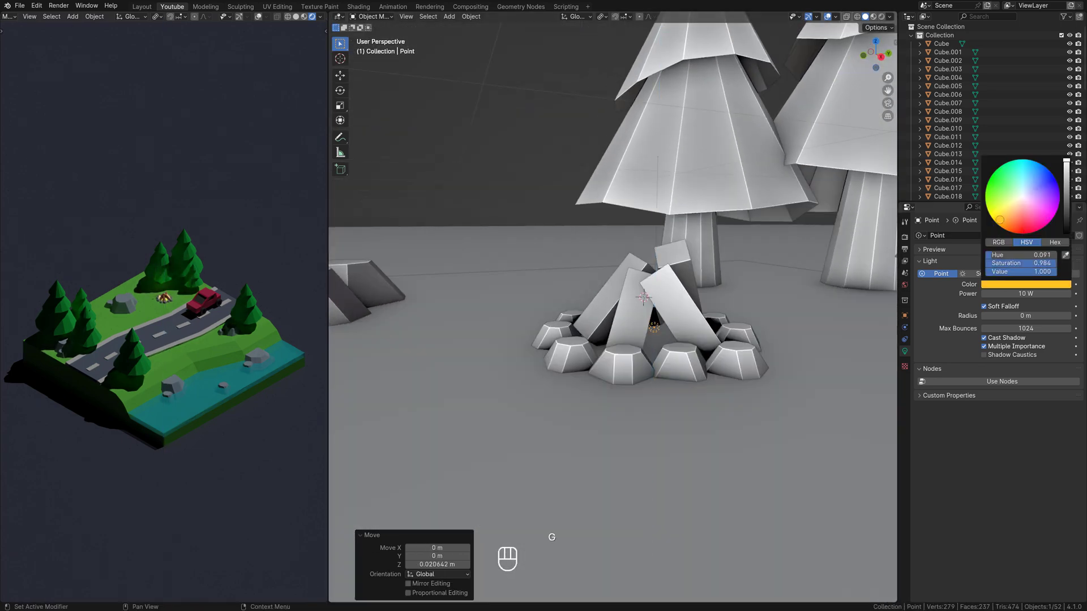
left_click(1025, 293)
type("4")
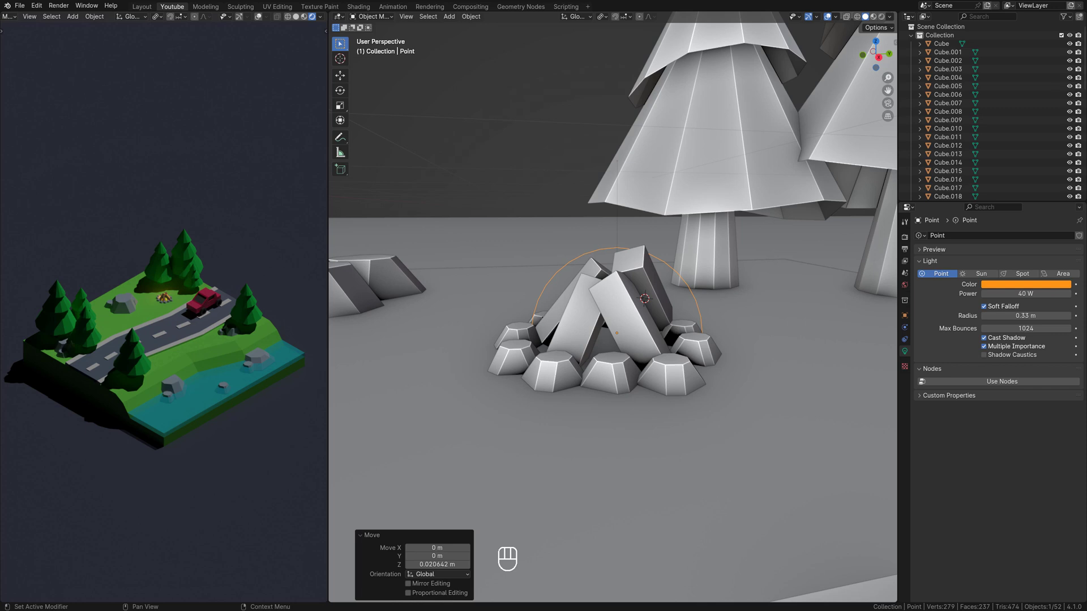
Step: Add 26 evenly spaced loop cuts along the length of the water block
scroll(617, 306, "down", 9)
middle_click_drag(617, 306, 688, 321)
scroll(663, 325, "down", 5)
left_click(703, 321)
key("Tab")
key("Tab")
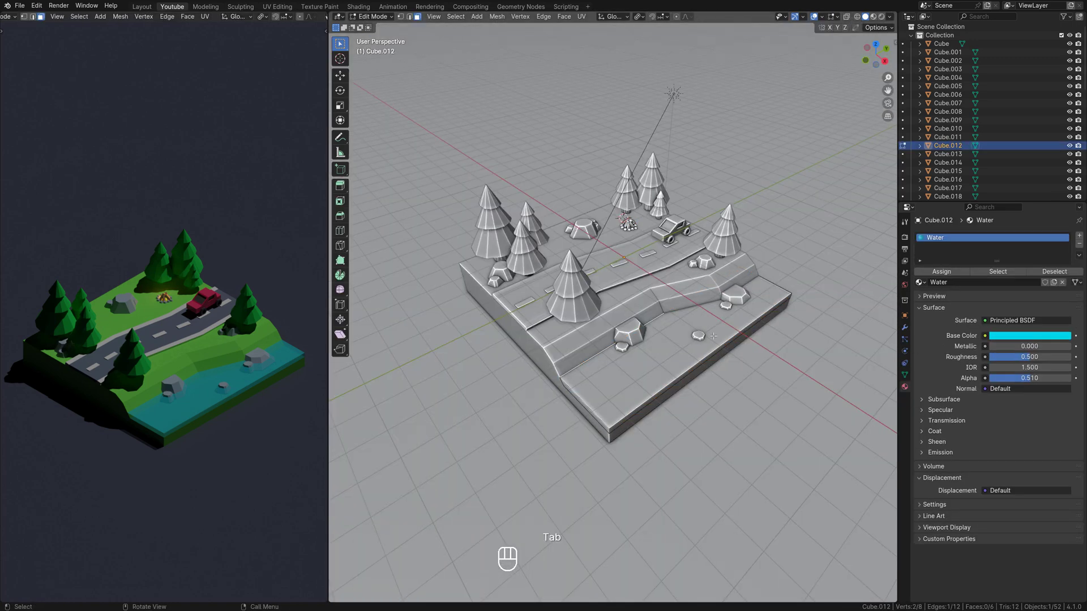
middle_click_drag(736, 388, 737, 376)
scroll(737, 376, "up", 3)
key("ctrl+r")
scroll(744, 375, "up", 20)
scroll(745, 374, "up", 2)
left_click(745, 375)
right_click(745, 374)
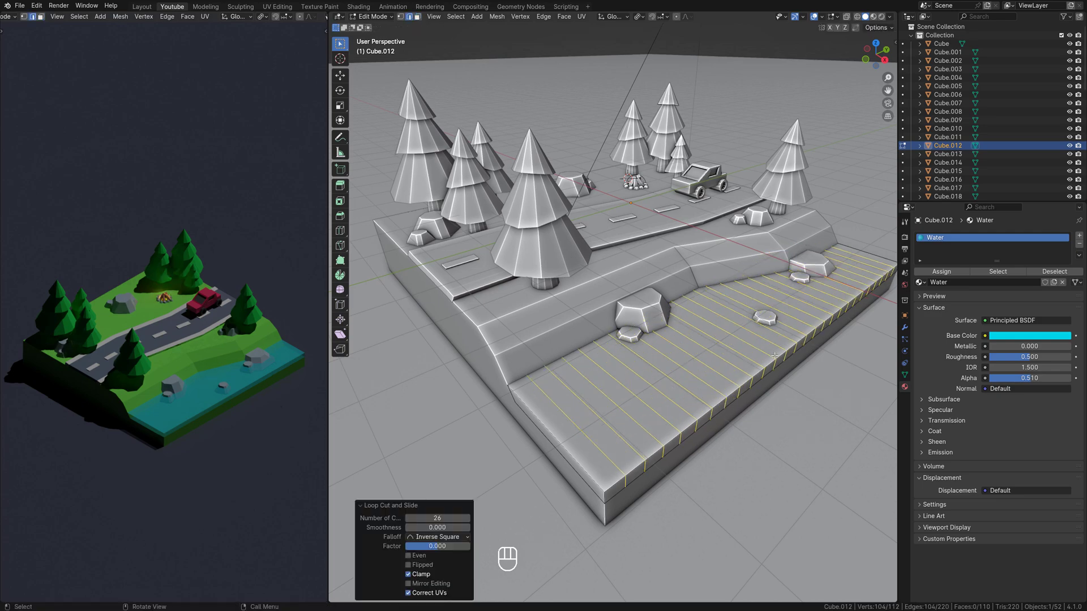
Step: Add 8 evenly spaced loop cuts across the width of the water block to complete a surface grid
key("ctrl+r")
scroll(689, 384, "up", 9)
scroll(689, 384, "down", 3)
left_click(689, 384)
right_click(689, 383)
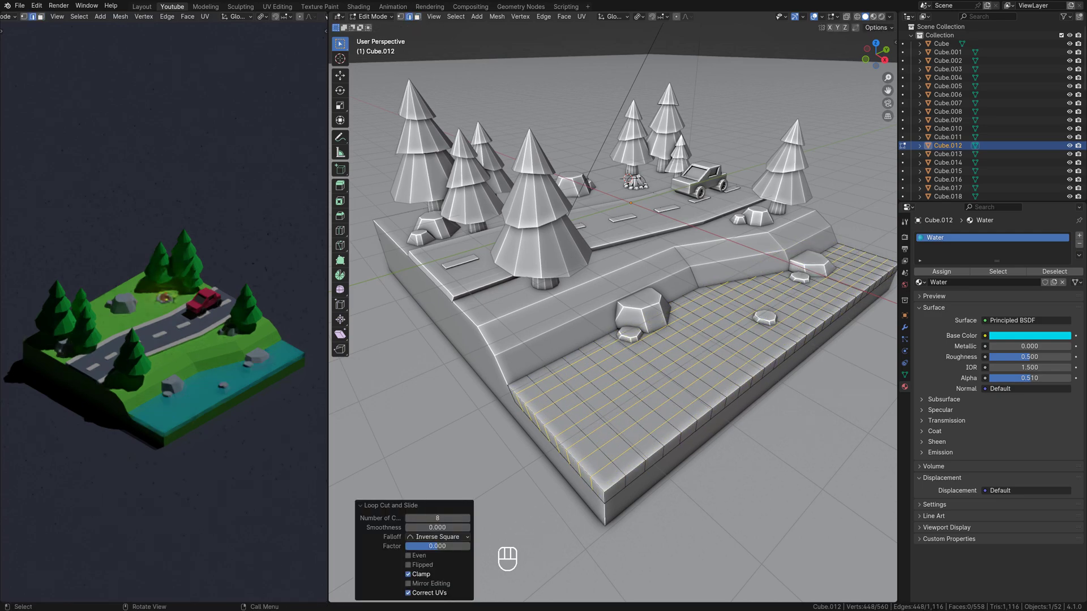
key("Tab")
Step: Select all the top surface faces of the water block as one filled region
middle_click_drag(832, 385, 761, 368)
middle_click_drag(829, 340, 522, 404)
key("Tab")
key("3")
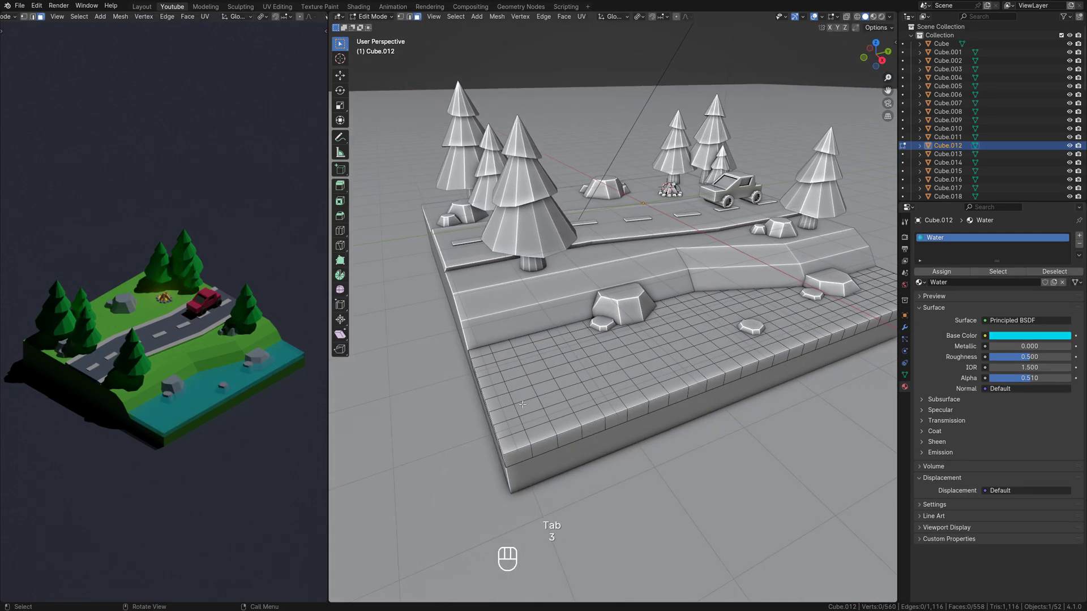
middle_click_drag(689, 363, 854, 299)
left_click(854, 299, "shift")
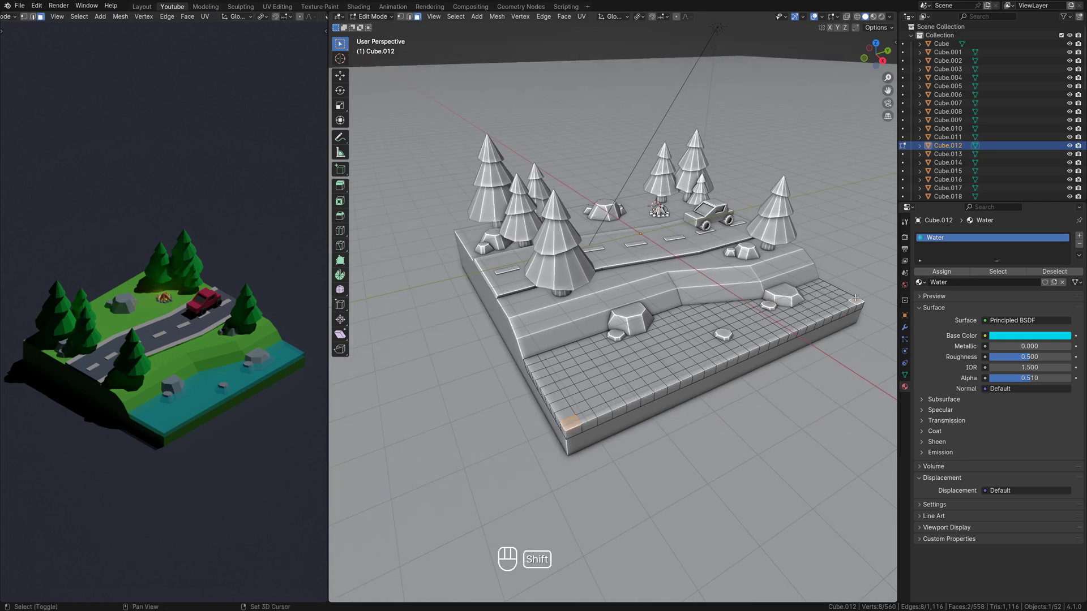
left_click(530, 360, "ctrl+shift")
Step: Create a vertex group named Water Surface from the selected top faces of the water block and return to Object Mode
scroll(532, 362, "up", 3)
left_click(904, 375)
left_click(1076, 262)
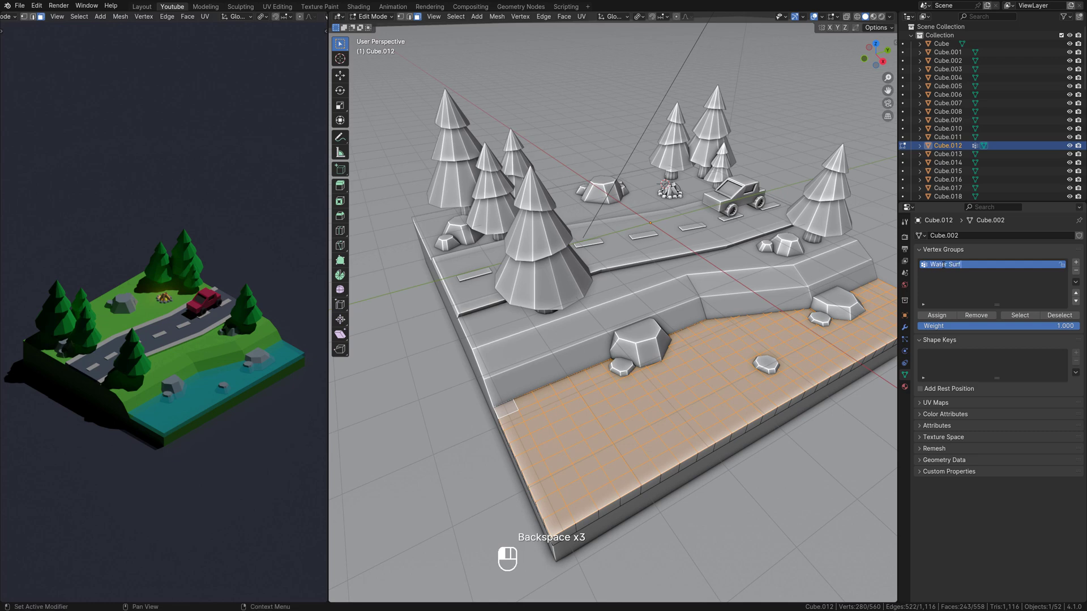
key("Tab")
Step: Add a Displace modifier to the water block with strength 0.1
left_click(904, 327)
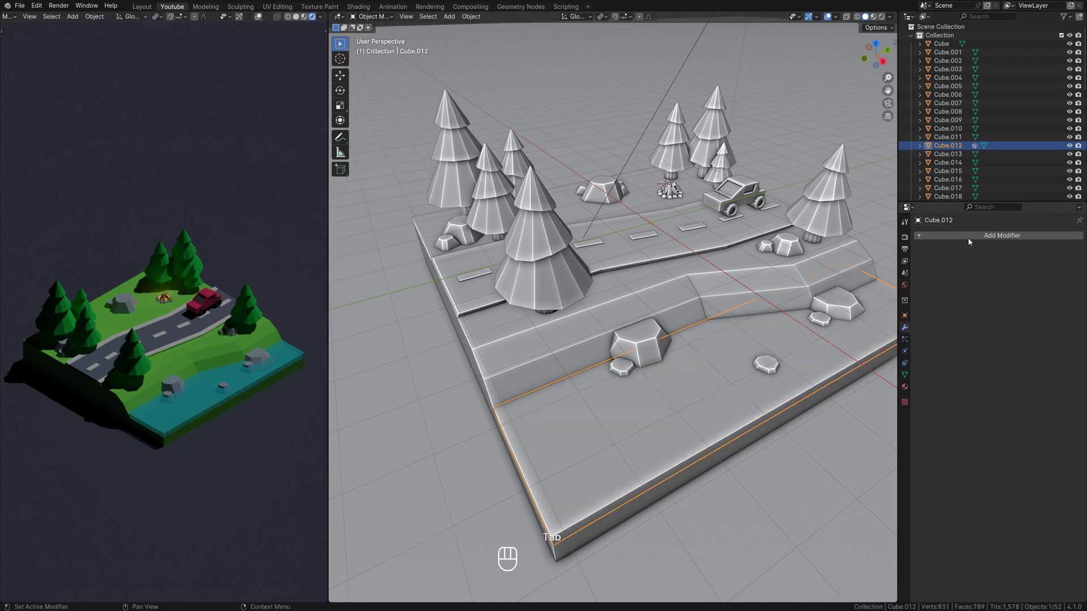
left_click(969, 236)
type("dis")
key("Return")
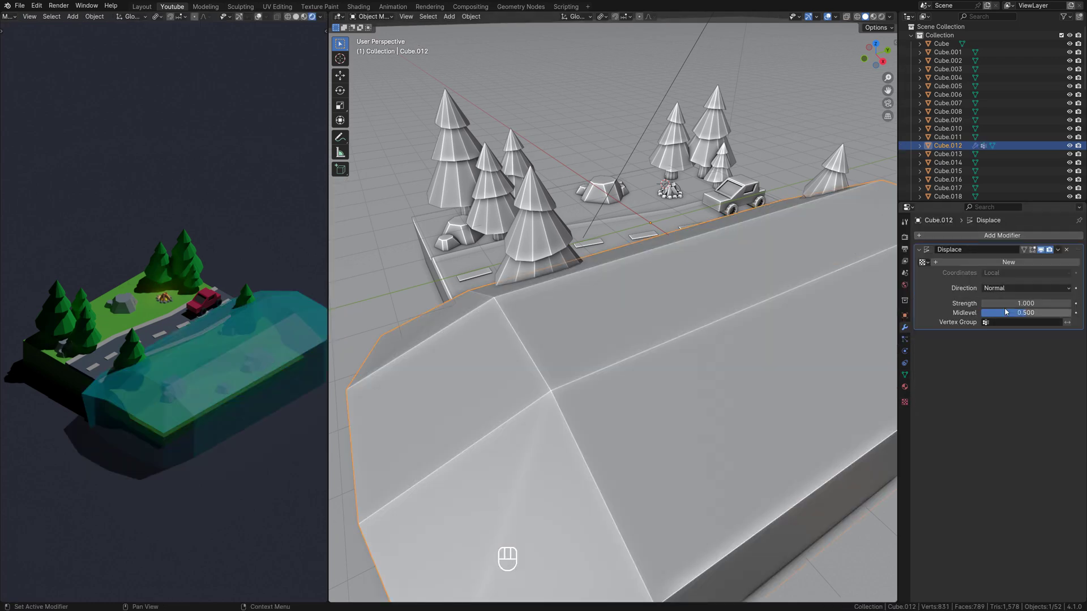
type("0.1")
key("Return")
Step: Limit the displacement to the Water Surface vertex group and set its direction to Z
left_click(1046, 323)
left_click(1014, 335)
left_click(1020, 289)
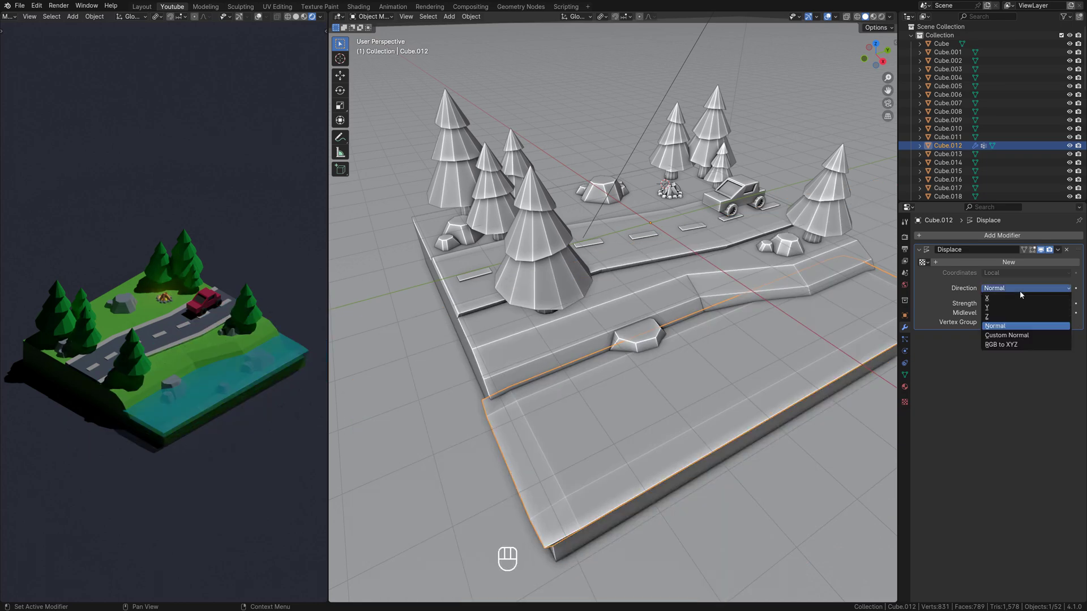
left_click(1001, 317)
Step: Create a new texture for the Displace modifier and set its type to Clouds
middle_click_drag(777, 335, 827, 299)
scroll(827, 298, "down", 2)
left_click(944, 264)
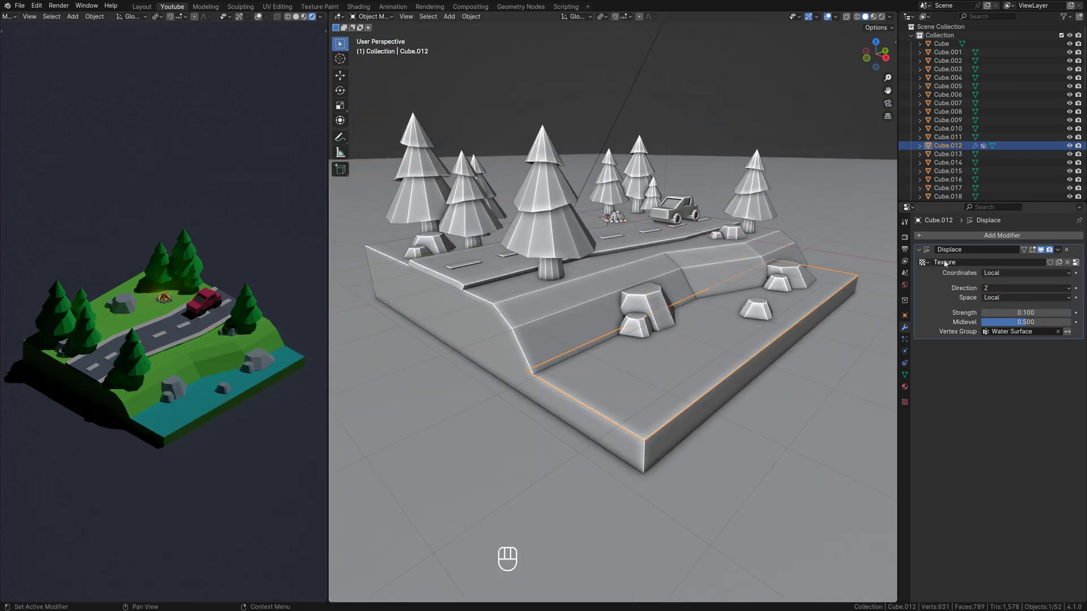
left_click(1075, 262)
left_click(996, 261)
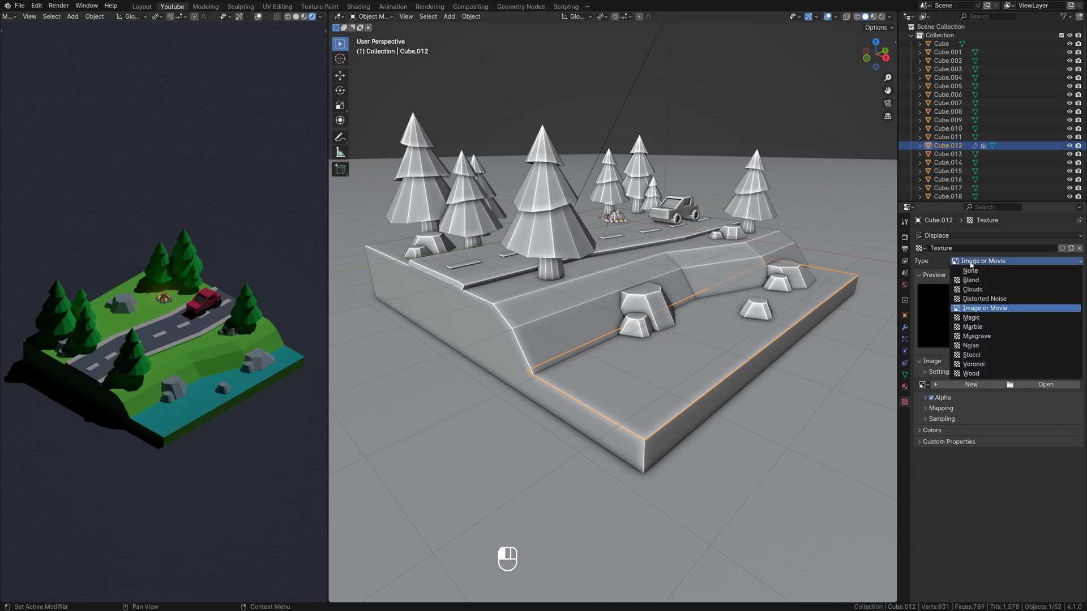
left_click(972, 293)
scroll(856, 299, "up", 2)
middle_click_drag(856, 299, 855, 331)
scroll(855, 332, "down", 2)
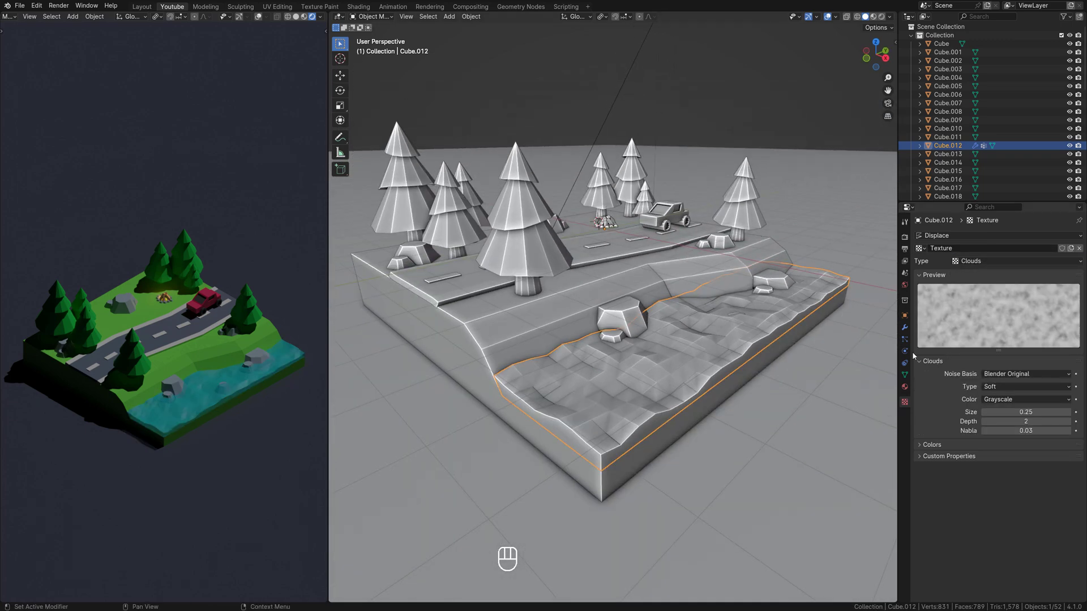
Step: Test displacement strengths of 0.02 and 0.5 on the water surface and return the strength to 0.1
left_click(904, 328)
left_click_drag(1023, 313, 985, 313)
left_click(1024, 313)
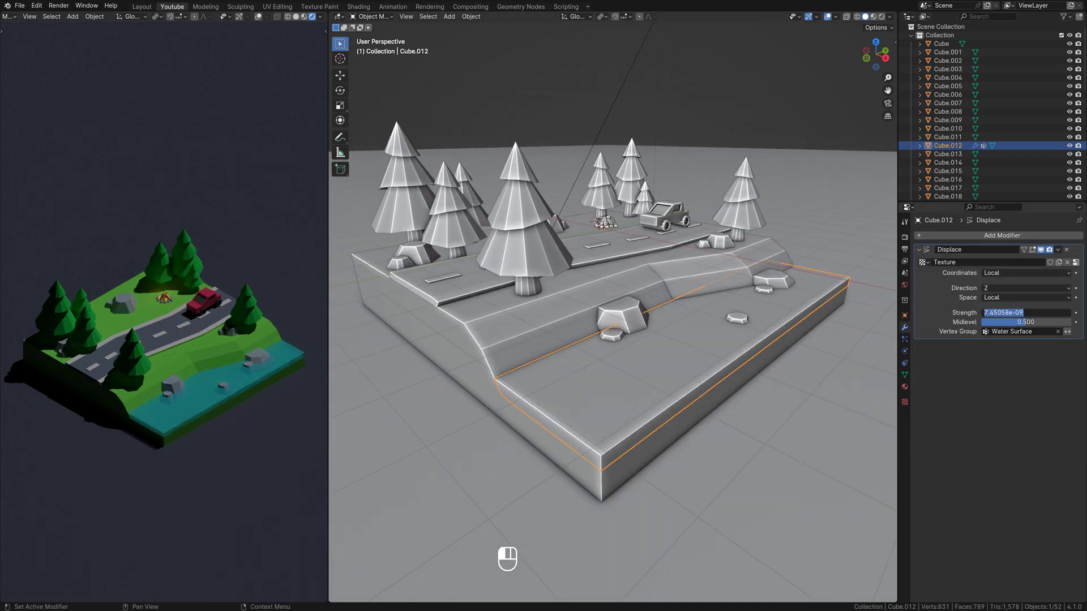
type("0.02")
key("Return")
left_click(1025, 313)
type("0.5")
key("Return")
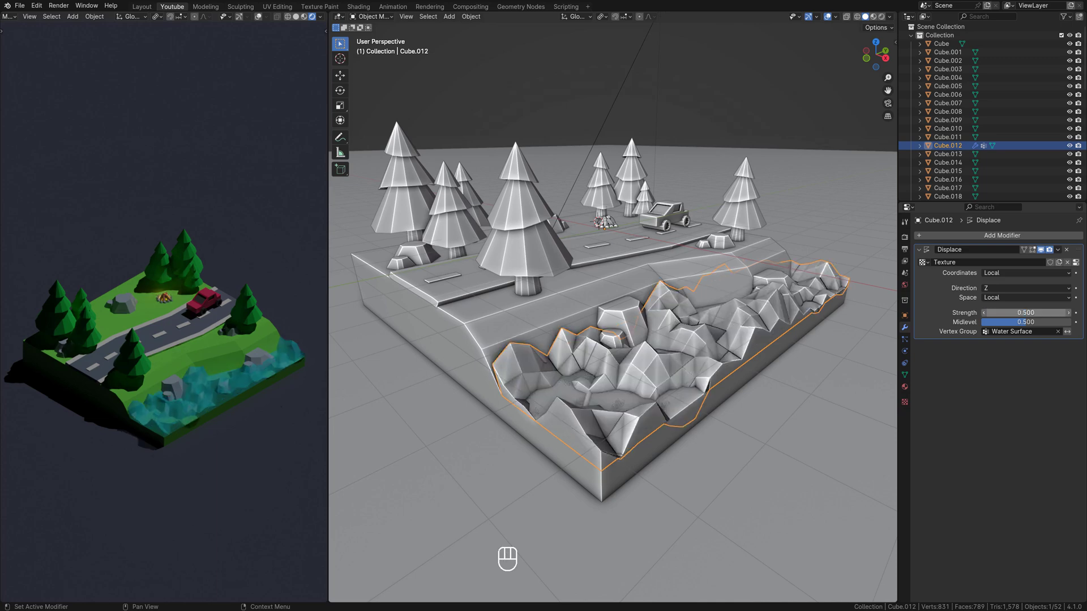
type("0")
key("Return")
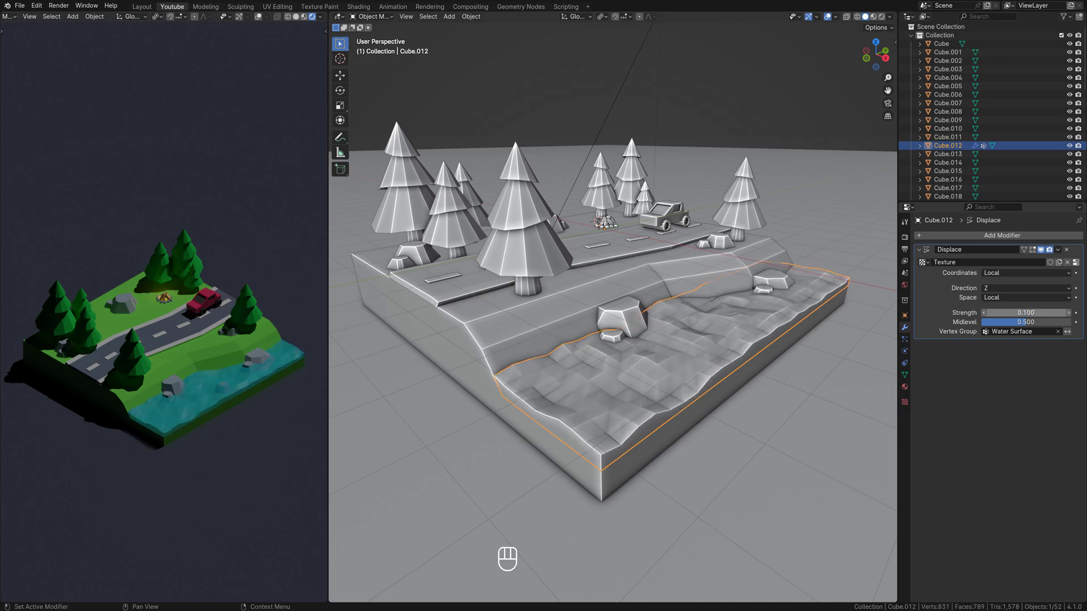
left_click(905, 386)
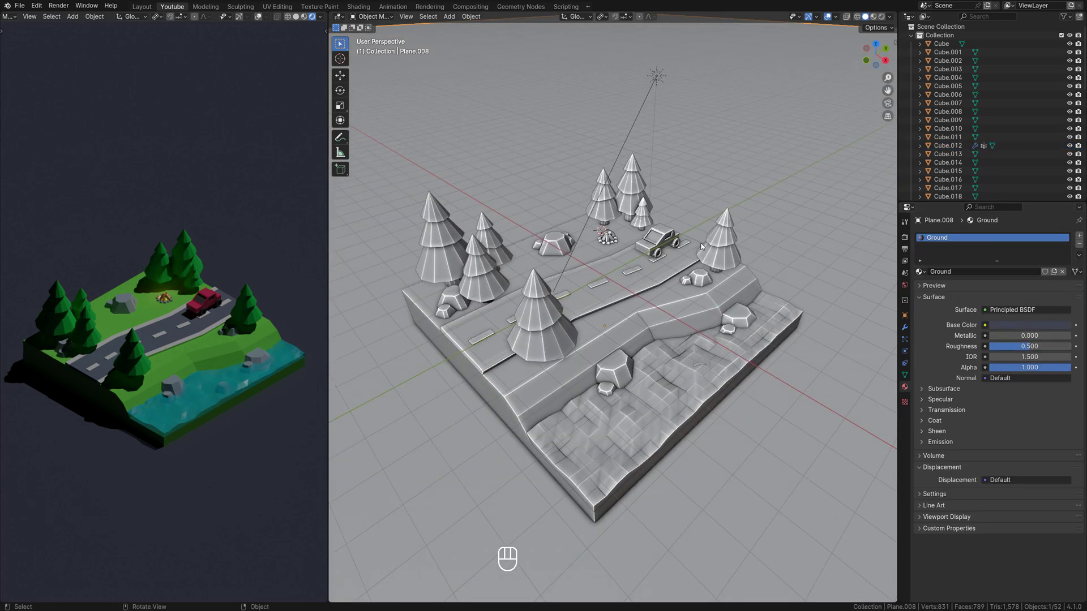
Step: Add an area light at the middle of the scene and set its shape to Disk
key("shift+a")
mouse_move(618, 288)
left_click(652, 314)
middle_click_drag(668, 311, 713, 298)
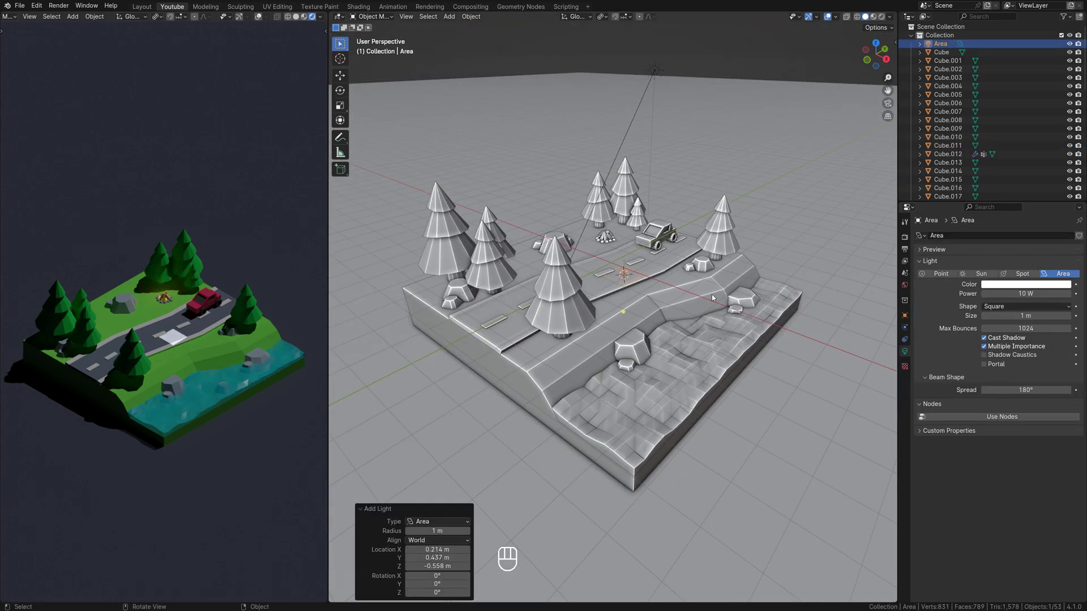
left_click(999, 306)
left_click(995, 335)
Step: Scale the area light to about 4.39 and raise it about 6.06 m along Z above the scene
key("s")
left_click(787, 268)
key("g")
key("z")
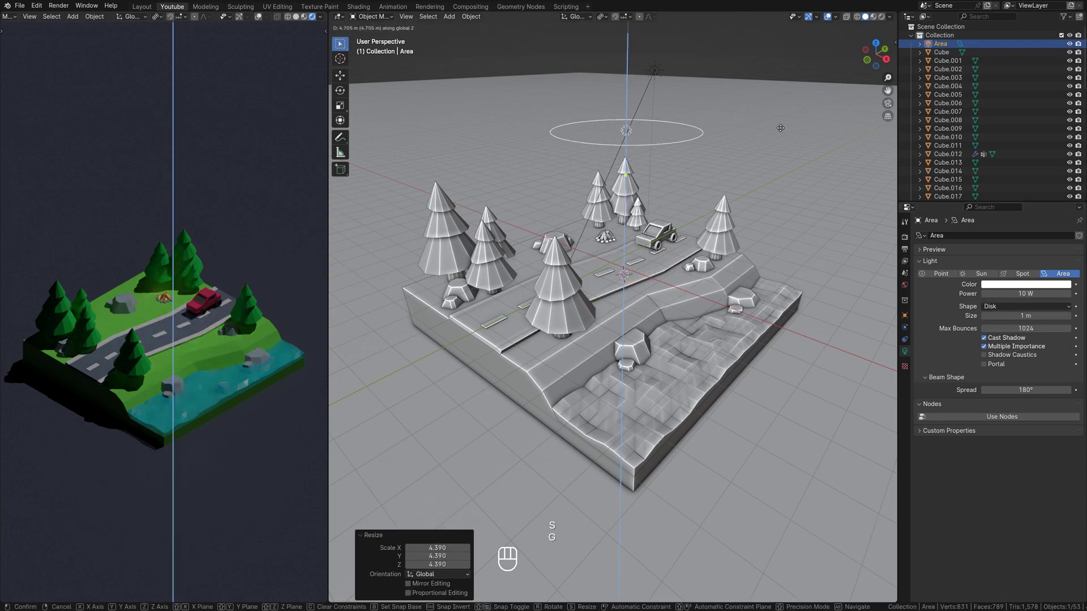
left_click(783, 77)
Step: Set the area light's power to 500 W
type("500")
key("Return")
scroll(696, 232, "down", 3)
scroll(674, 228, "up", 2)
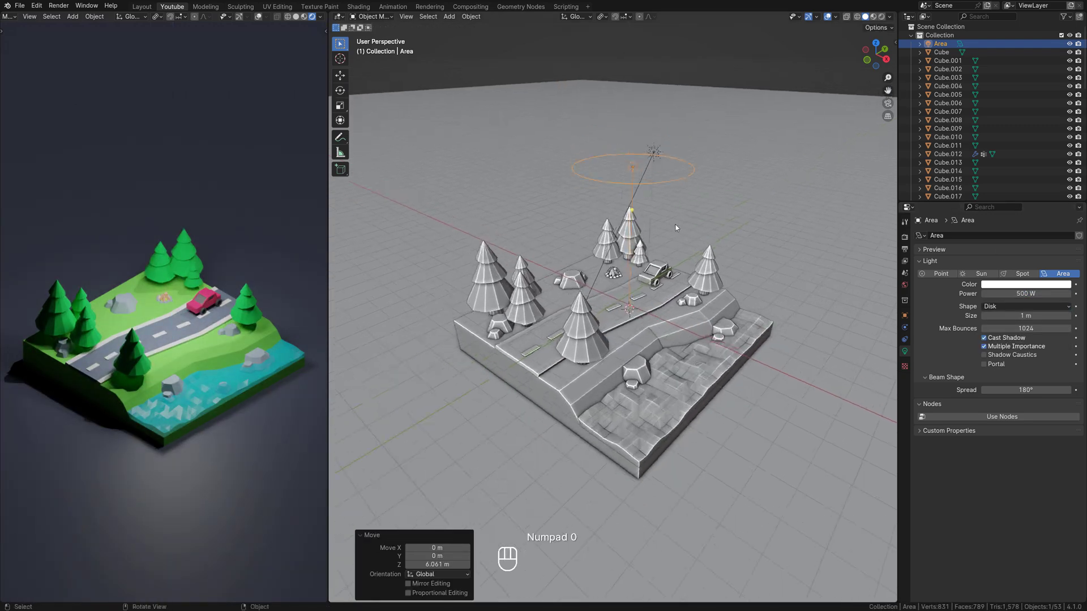
Step: Enlarge the overhead area light's disk and raise it about 1.37 m along Z
key("s")
left_click(815, 208)
key("g")
key("z")
left_click(775, 161)
Step: Place a linked duplicate of the area light outside the block, beyond its campfire-side corner
middle_click_drag(796, 168, 811, 177)
scroll(813, 177, "down", 4)
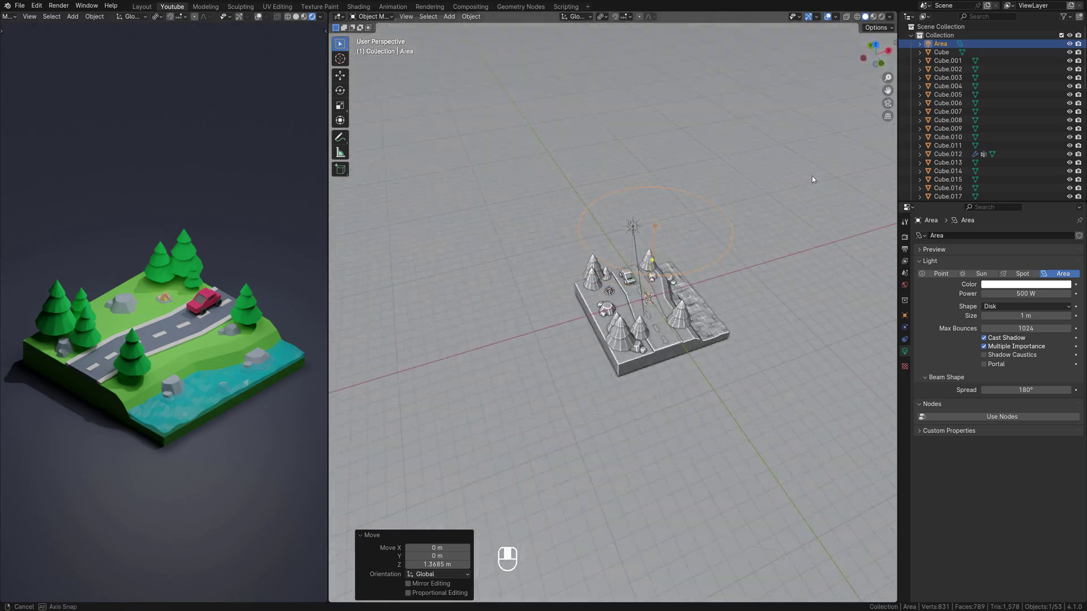
key("KP_7")
key("alt+d")
left_click(763, 159)
Step: Scale the duplicate light to 0.405 and tint it light blue with hue 0.563 and saturation 0.676
key("s")
left_click(628, 180)
left_click(1026, 284)
left_click(1027, 182)
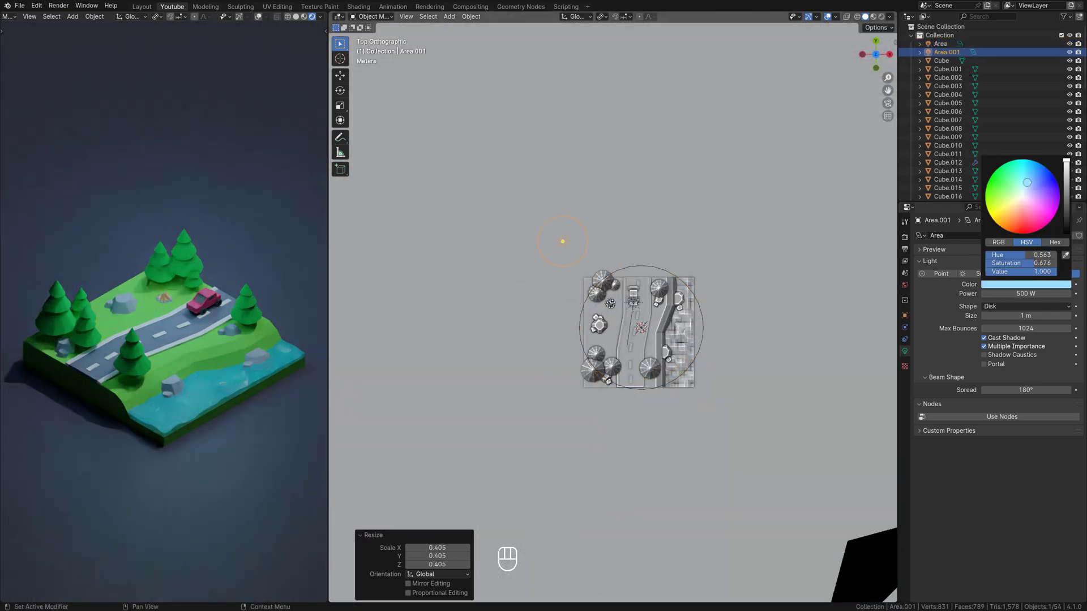
Step: Adjust the height of the duplicate light along Z
middle_click_drag(699, 280, 625, 198)
key("g")
key("z")
left_click(572, 241)
middle_click_drag(543, 241, 611, 195)
key("g")
key("z")
left_click(596, 263)
Step: Reposition the duplicate light horizontally and in height behind the block, and aim it at the scene
middle_click_drag(595, 264, 535, 272)
key("g")
key("shift+z")
left_click(487, 300)
key("g")
key("z")
left_click(532, 226)
left_click_drag(514, 268, 572, 292)
Step: Soften the duplicate light's blue tint and set the overhead light's colour to pale yellow, hue 0.128 and saturation 0.370
left_click(1026, 284)
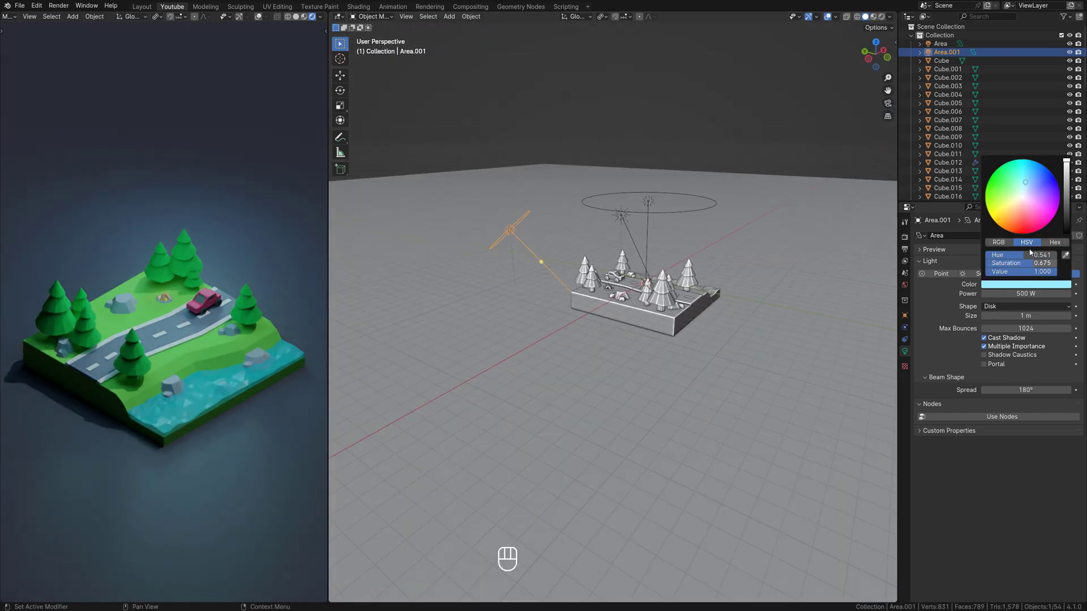
left_click(1023, 189)
left_click(714, 204)
left_click(1026, 284)
left_click(1013, 203)
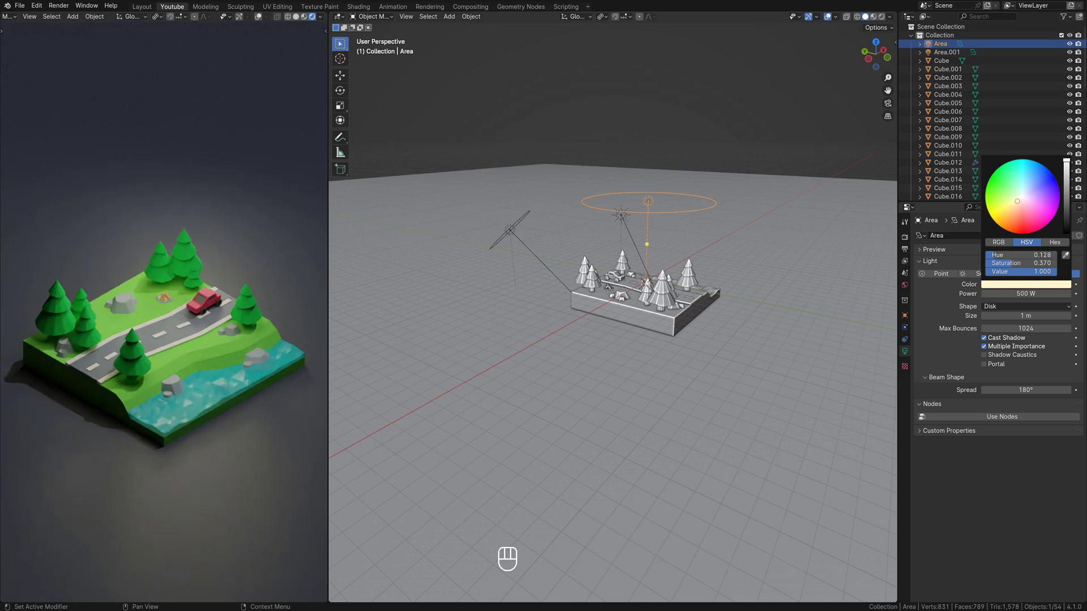
Step: Set the ground plane material's roughness to 1.0
left_click(803, 249)
left_click_drag(1027, 346, 1070, 346)
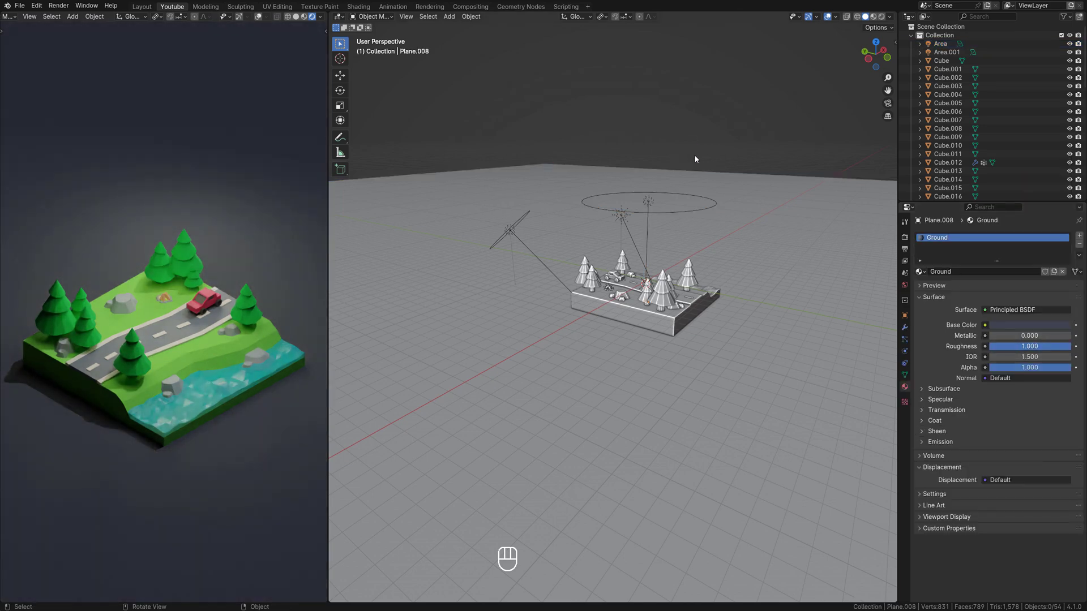
Step: Set the campfire point light's power to 150 W
scroll(696, 159, "up", 6)
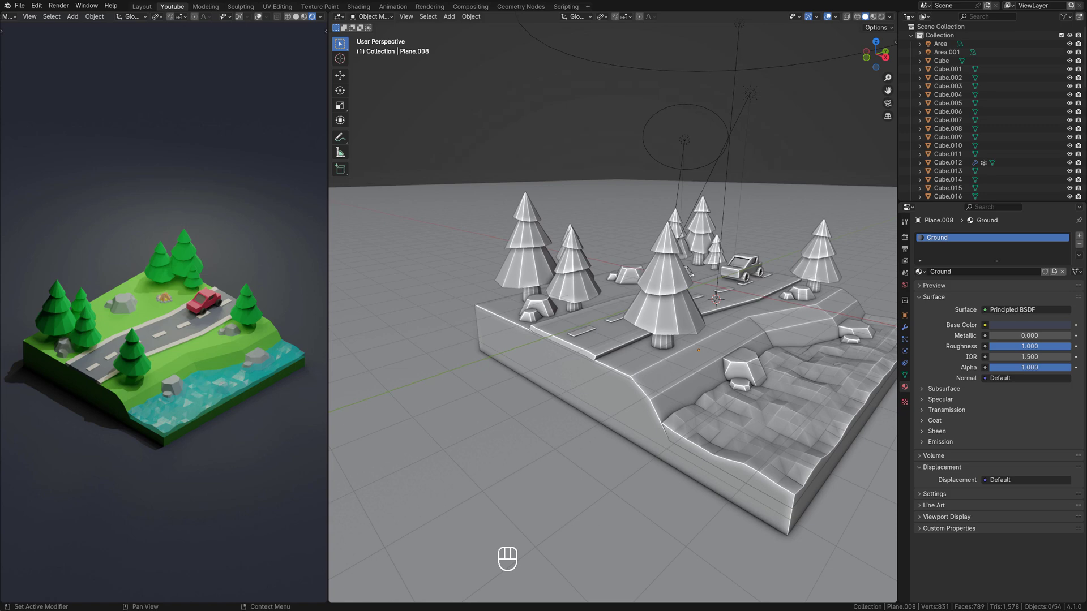
middle_click_drag(651, 317, 609, 325)
scroll(657, 286, "up", 10)
left_click(774, 288)
left_click(1011, 293)
type("150 W")
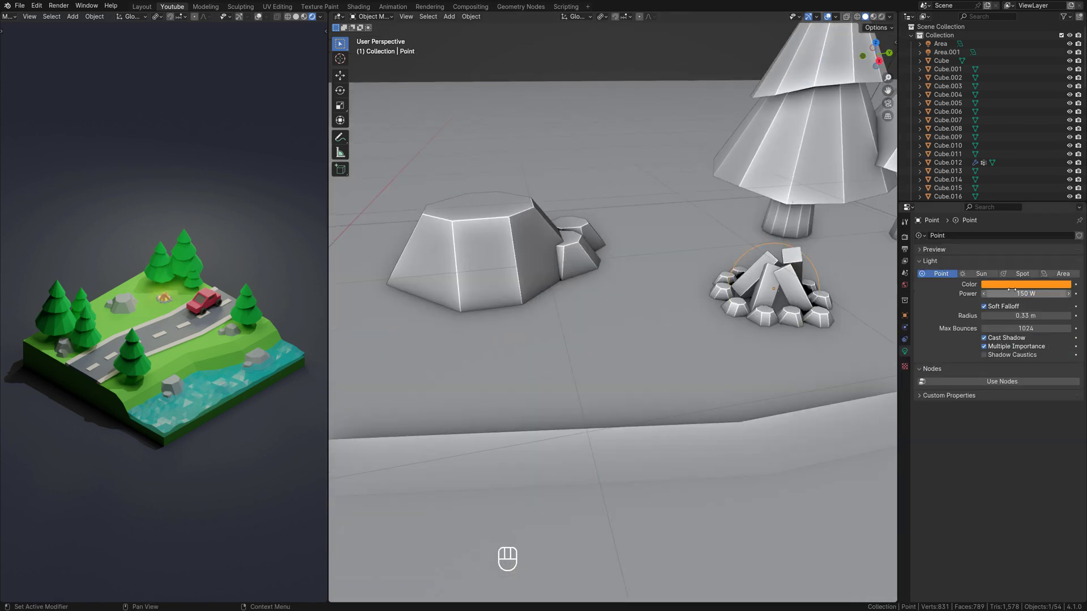
Step: Join the car's separate parts into one object
scroll(679, 311, "down", 6)
left_click(719, 303)
key("ctrl+j")
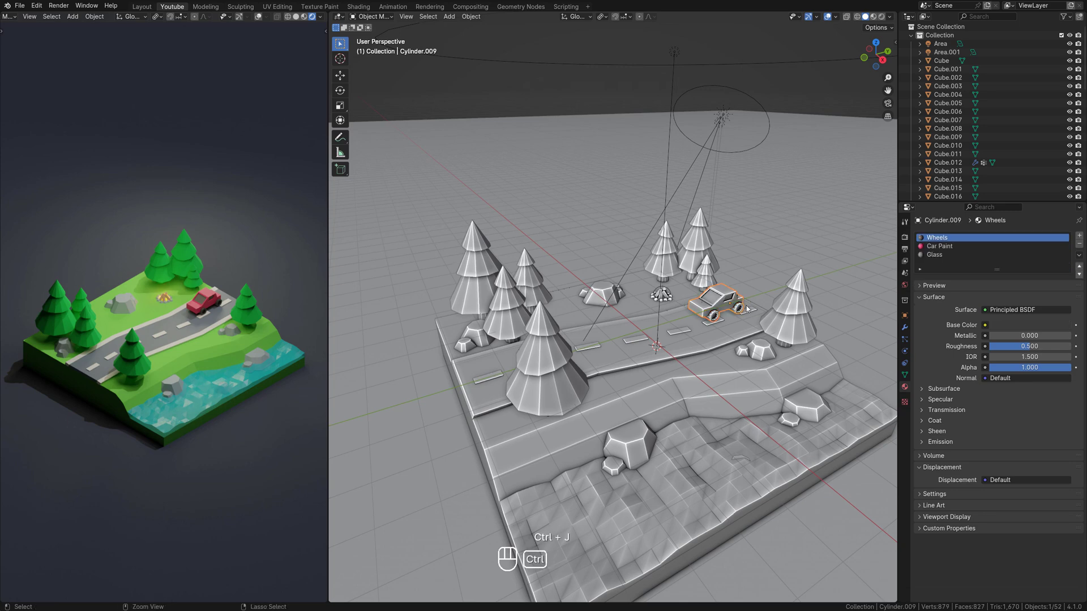
left_click(753, 277)
Step: Set the sun light's strength to 2
mouse_move(660, 309)
middle_mouse_down()
mouse_move(634, 303)
mouse_move(671, 300)
middle_mouse_up()
scroll(670, 300, "up", 3)
scroll(673, 283, "down", 5)
left_click(704, 115)
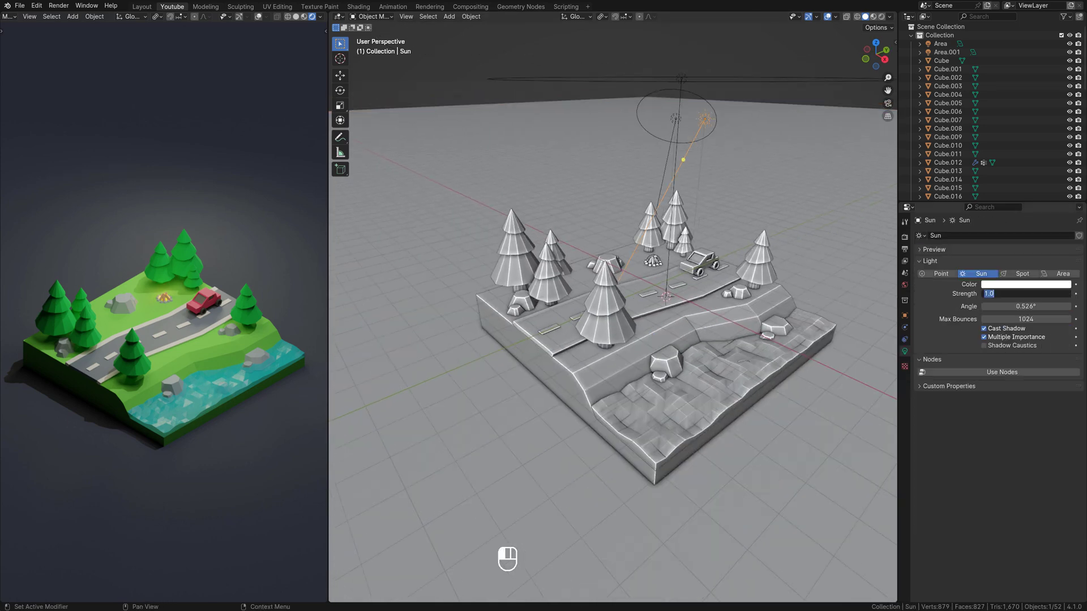
type("2")
key("Return")
Step: Set the overhead area light's power to 1000 W
left_click(684, 78)
double_click(1025, 293)
type("1000")
key("Return")
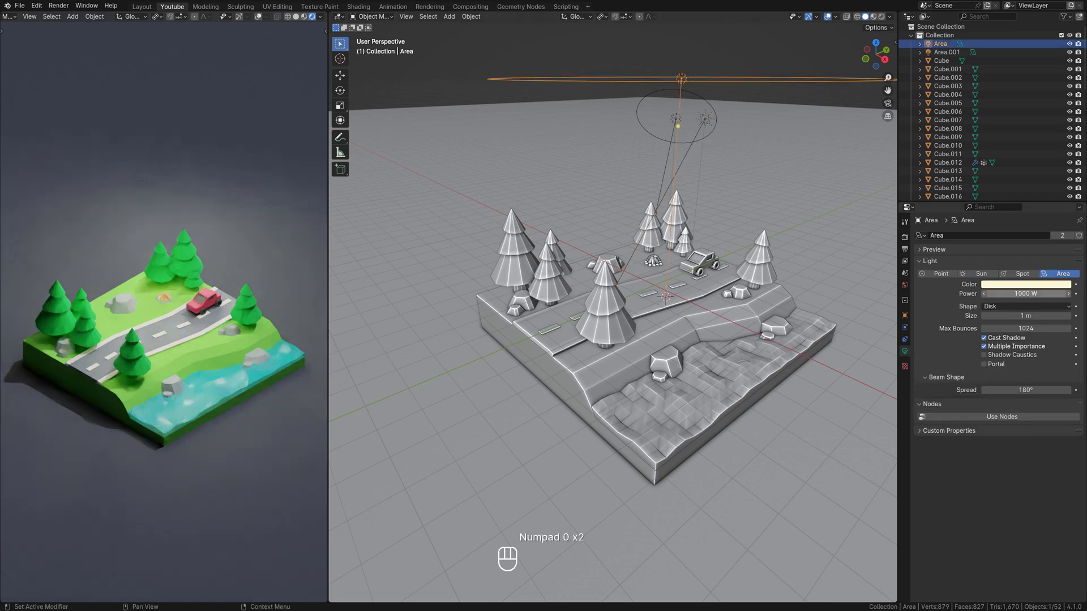
Step: Rescale the overhead area light so its disk spreads wider over the scene
key("s")
left_click(763, 131)
key("s")
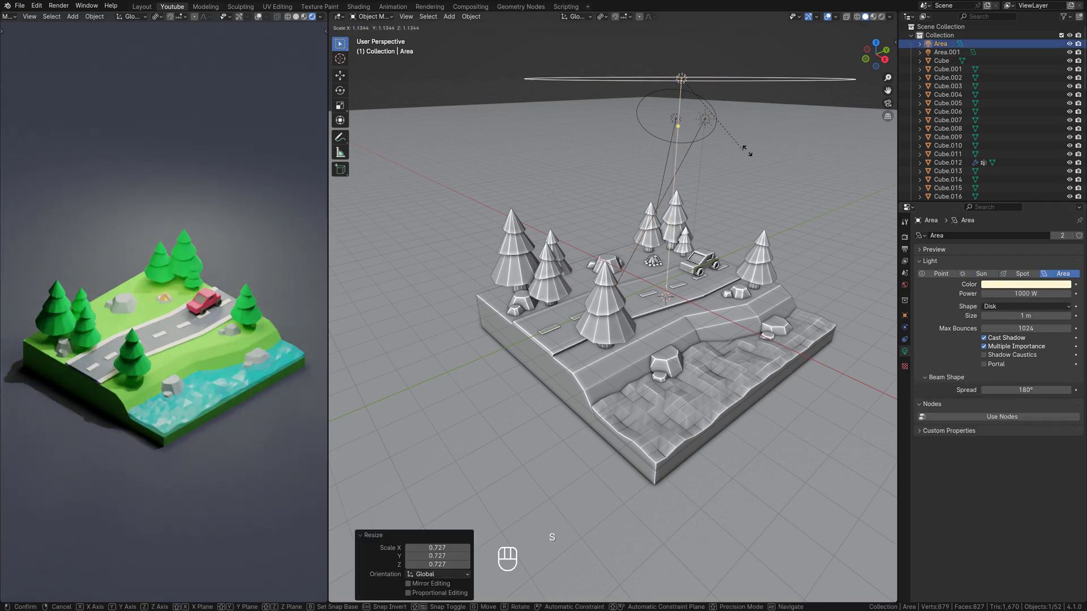
left_click(738, 165)
Step: Change the Trees material's base colour to a softer, less saturated green
left_click(621, 300)
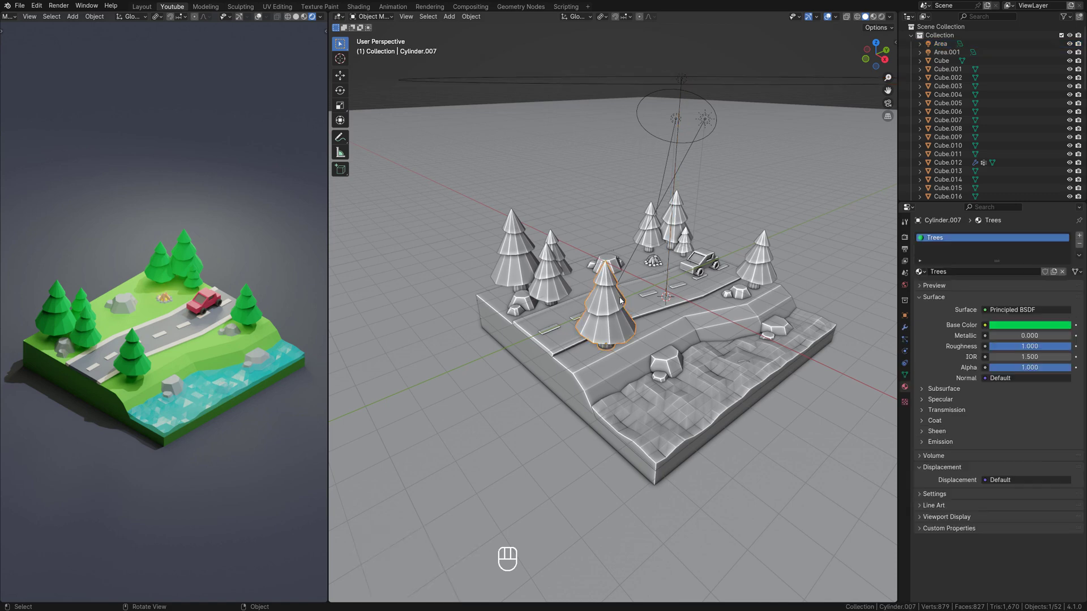
left_click(1022, 325)
left_click(1010, 208)
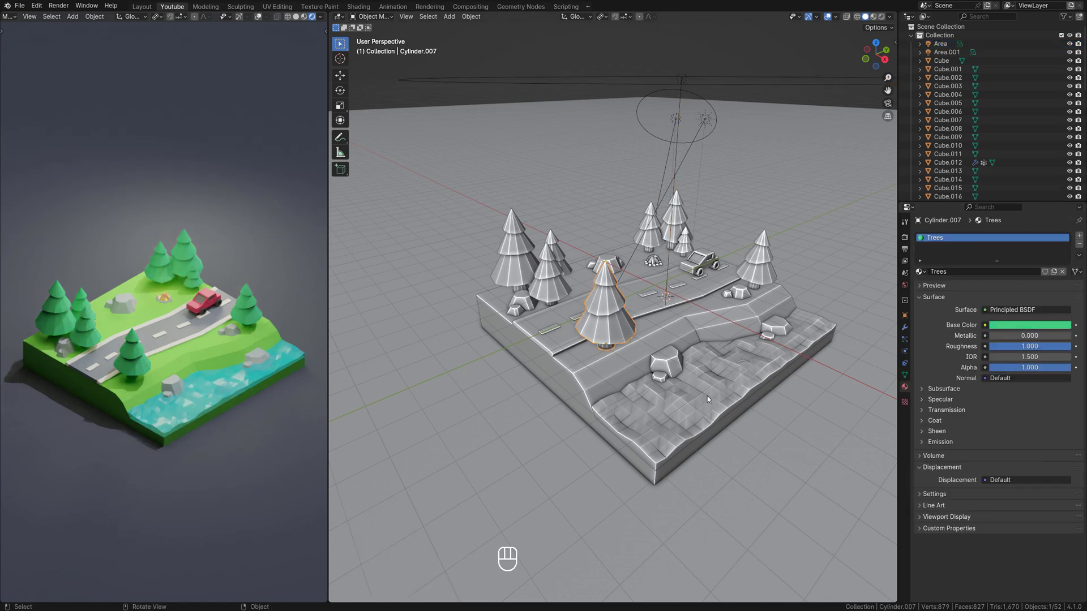
Step: Open the road mesh for editing and switch to edge selection
left_click(677, 335)
key("Tab")
key("KP_Decimal")
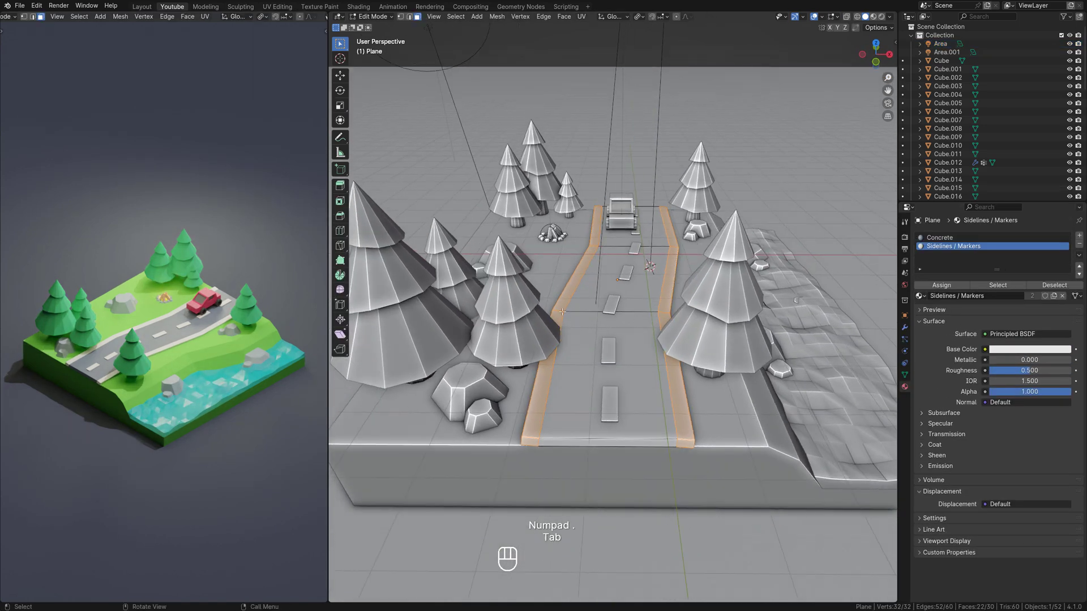
left_click(566, 306, "alt")
left_click(532, 443)
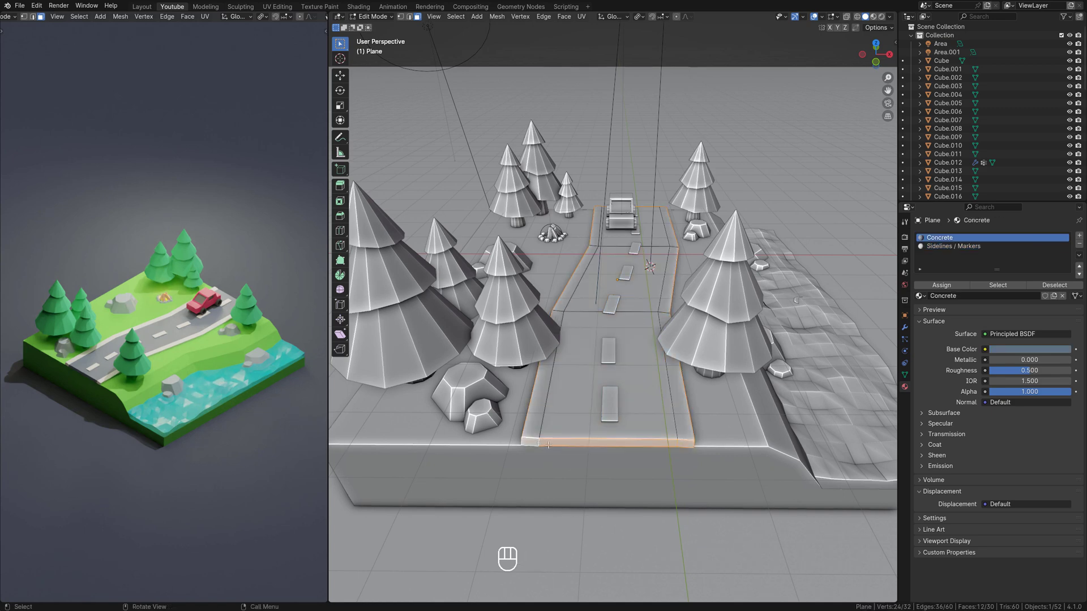
left_click(535, 419)
key("2")
Step: Try to scale the inner edge loops of both road sidelines along X
left_click(550, 536)
left_click(543, 421, "ctrl")
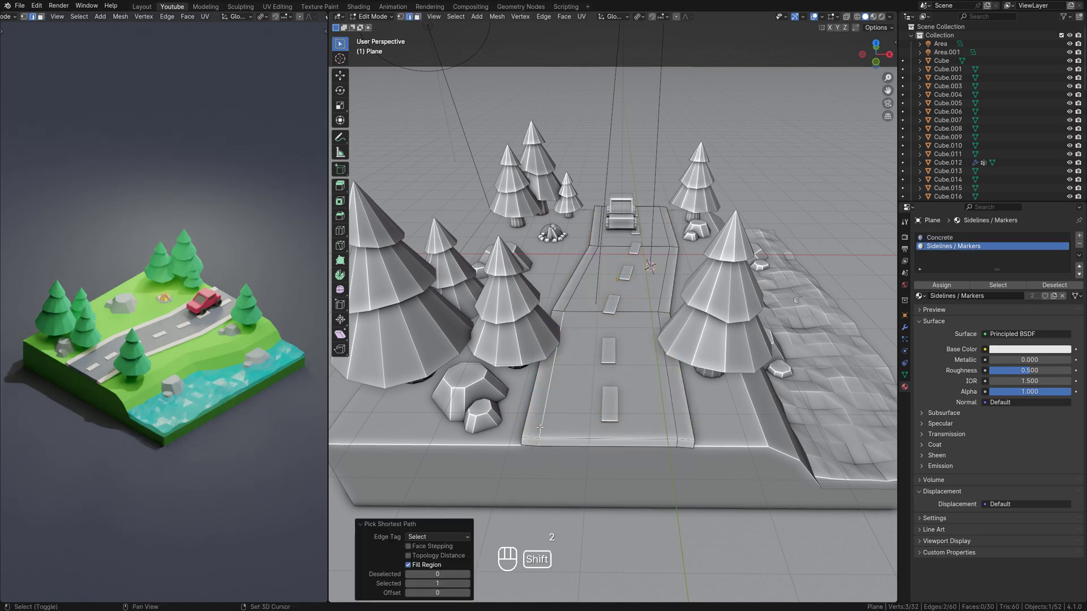
left_click(542, 422, "alt")
left_click(675, 425, "alt")
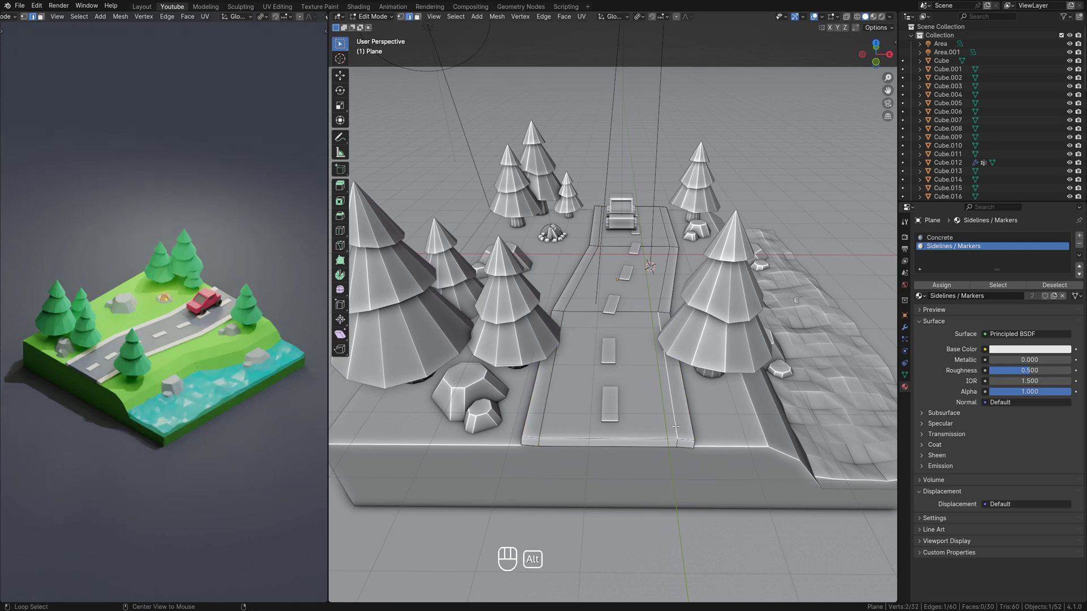
left_click(566, 404, "alt+shift")
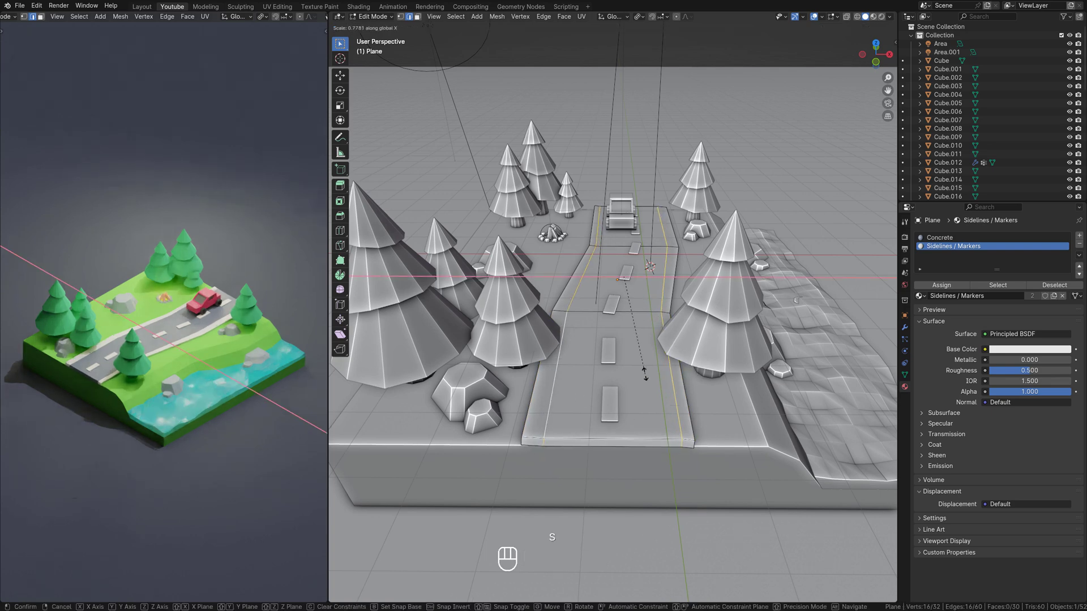
left_click(672, 403)
Step: Edge-slide the inner edge loops of both road sidelines outward to make the sidelines narrower
left_click(672, 405, "alt+shift")
left_click(673, 405, "alt+shift")
key("g")
key("g")
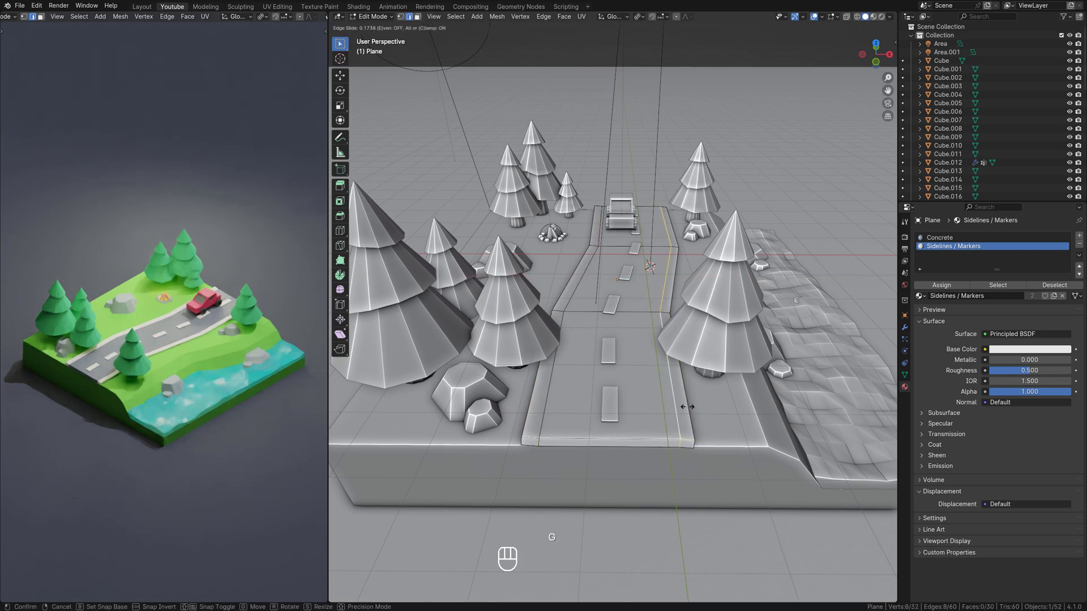
left_click(717, 406)
left_click(545, 403, "alt")
key("g")
key("g")
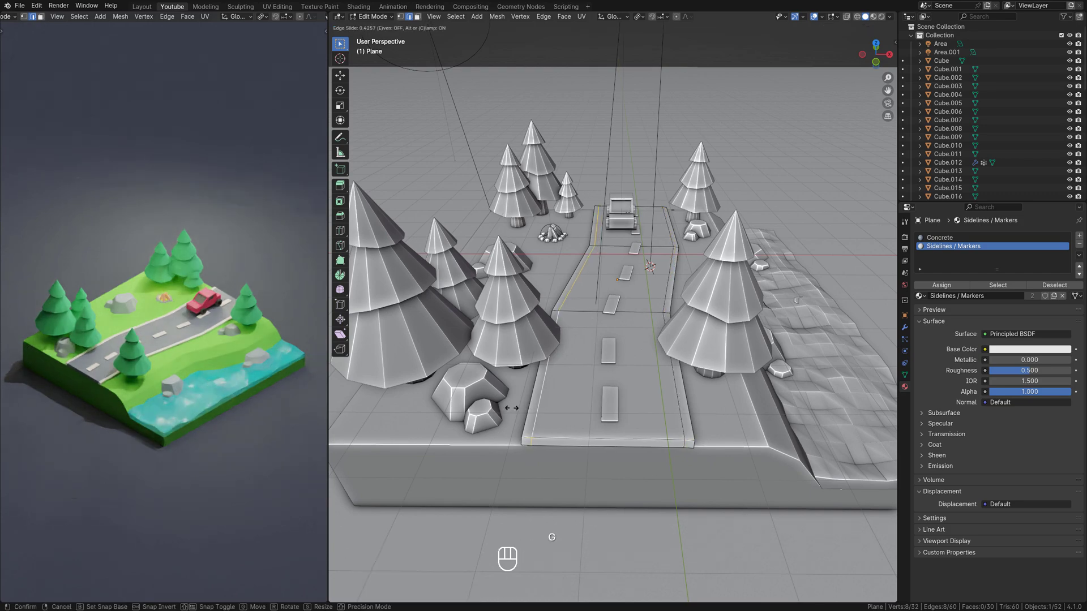
left_click(510, 408)
key("Tab")
Step: Stretch the tall tree behind the campfire taller along Z
left_click(770, 193)
middle_click_drag(770, 192, 657, 283)
scroll(688, 210, "down", 1)
scroll(683, 225, "up", 1)
mouse_move(657, 283)
middle_mouse_down()
mouse_move(627, 288)
mouse_move(640, 280)
middle_mouse_up()
left_click(626, 288)
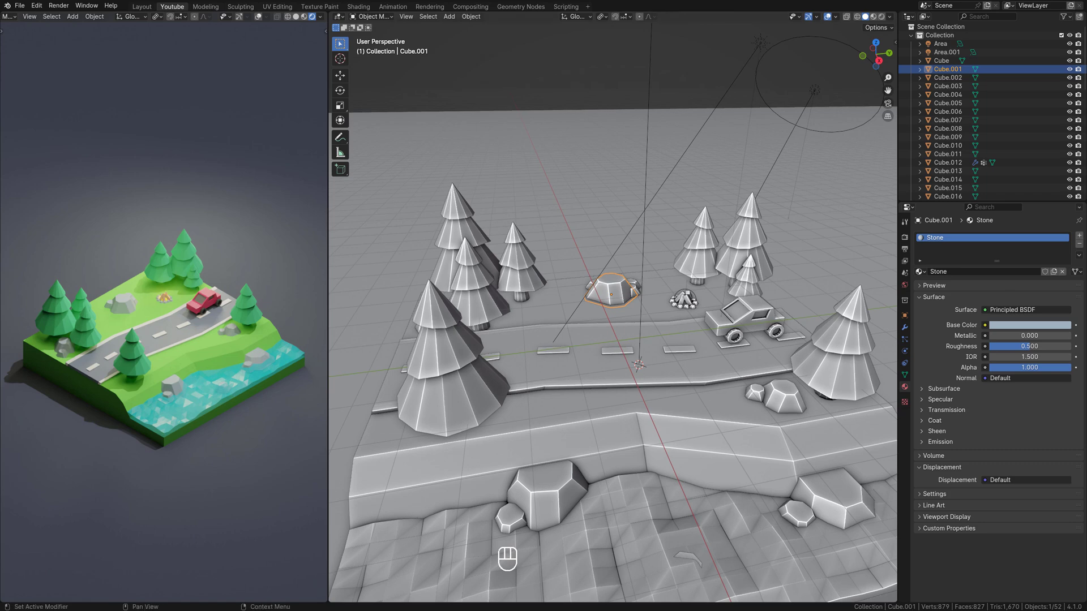
left_click(747, 249)
key("s")
key("s")
key("s")
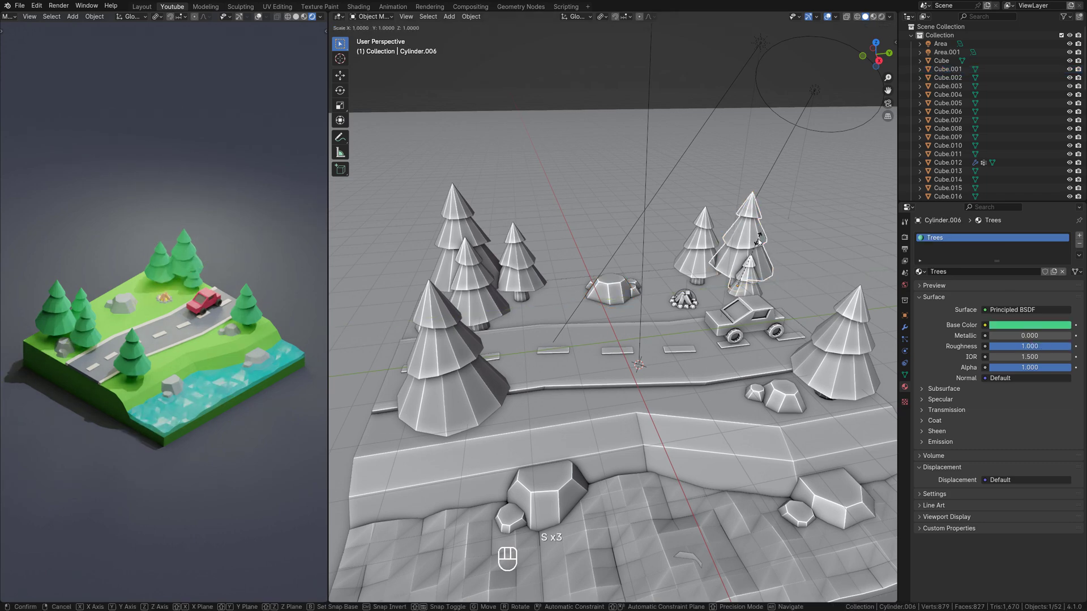
key("shift+z")
right_click(760, 240)
key("s")
key("z")
left_click(772, 219)
key("Tab")
middle_click_drag(772, 220, 738, 267)
scroll(738, 266, "down", 1)
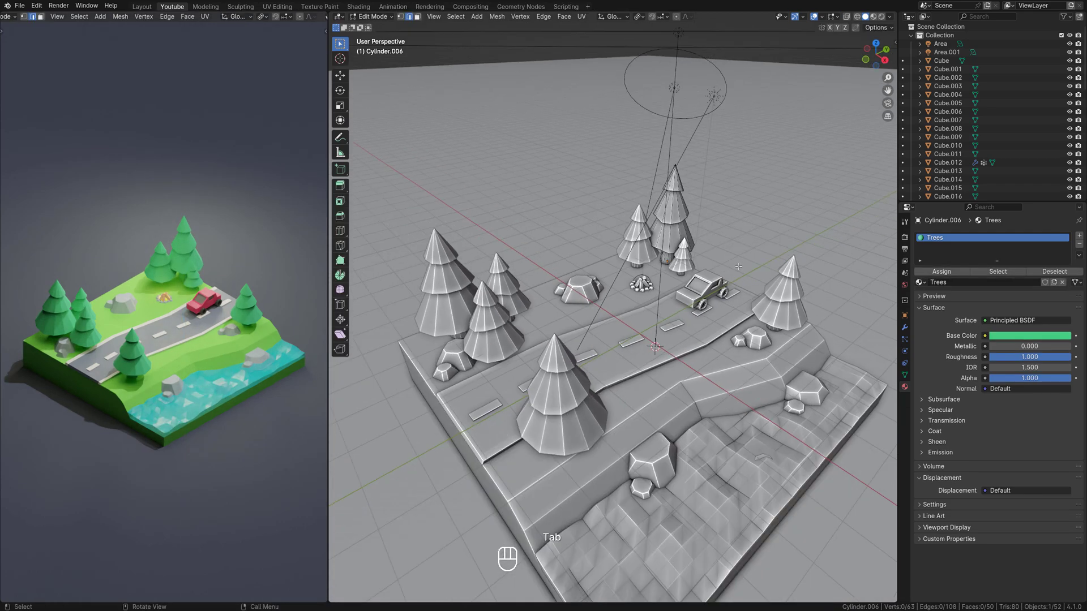
scroll(738, 266, "up", 5)
key("shift+a")
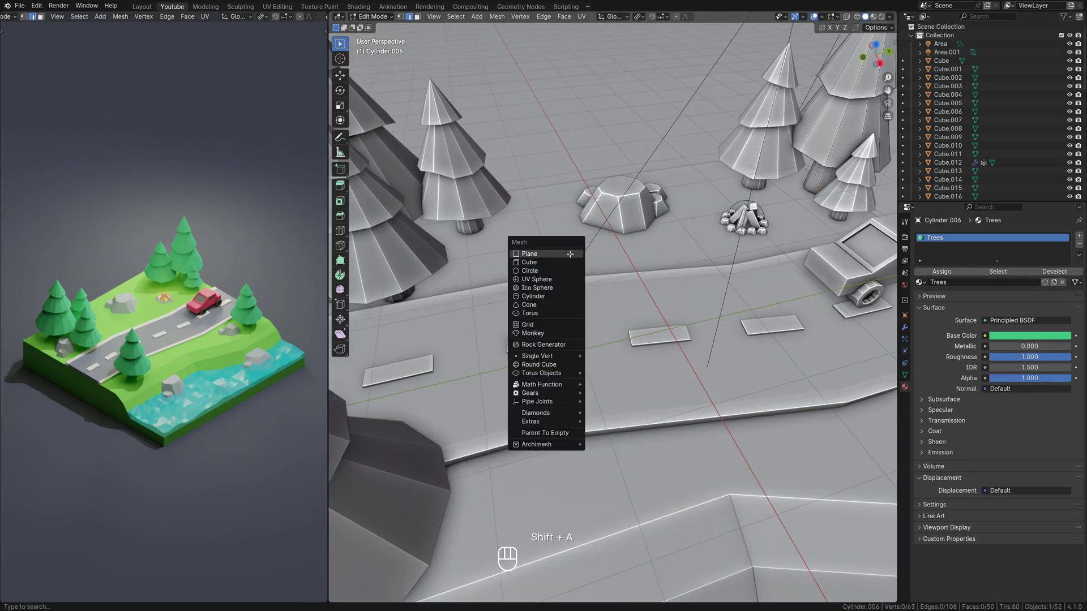
left_click(570, 254)
key("x")
left_click(651, 256)
key("Tab")
Step: Add a plane on the grass beside the large rock and scale it down to 0.277
left_click(565, 255)
key("shift+a")
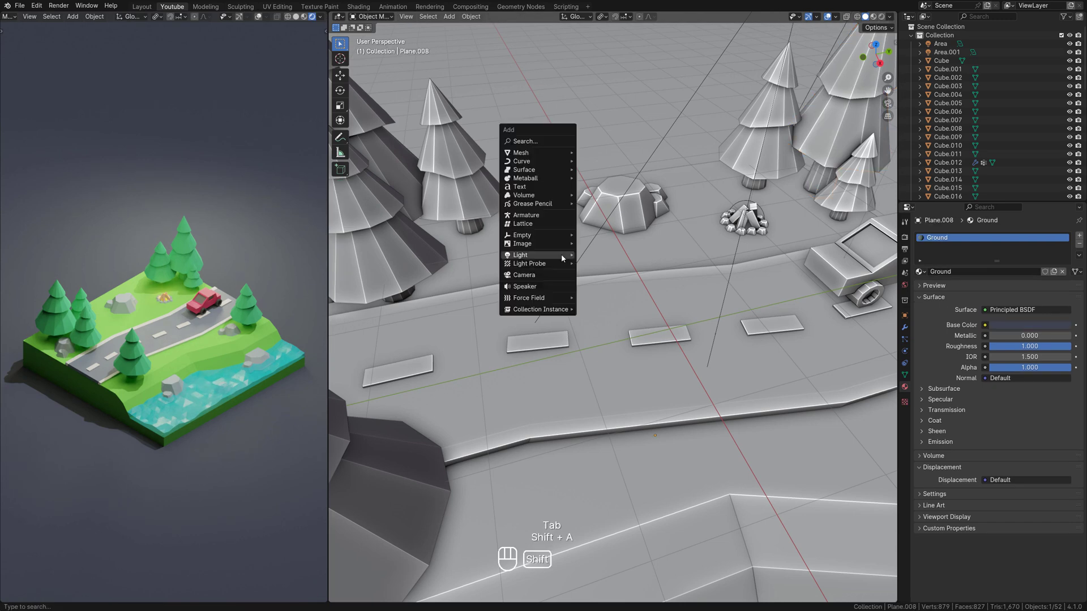
mouse_move(558, 153)
left_click(601, 153)
key("KP_Decimal")
key("s")
left_click(609, 263)
middle_click_drag(611, 263, 677, 242)
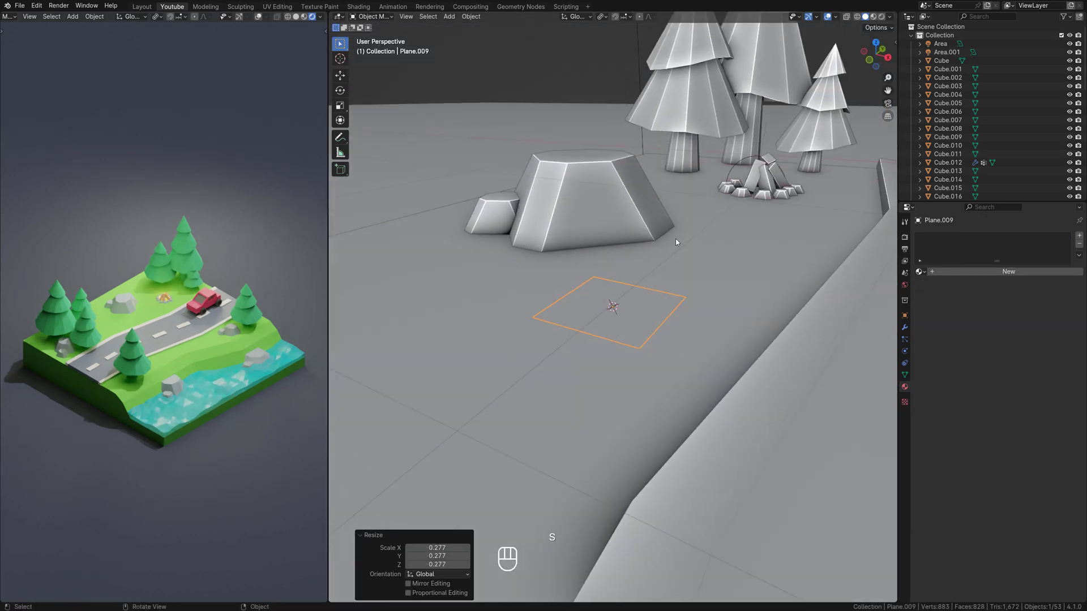
Step: Raise one edge of the plane, extrude it outward and up, and scale the tip edge to about 0.25 for a bent leaf
key("Tab")
key("2")
left_click(571, 292)
key("g")
left_click(570, 182)
key("g")
left_click(639, 147)
key("e")
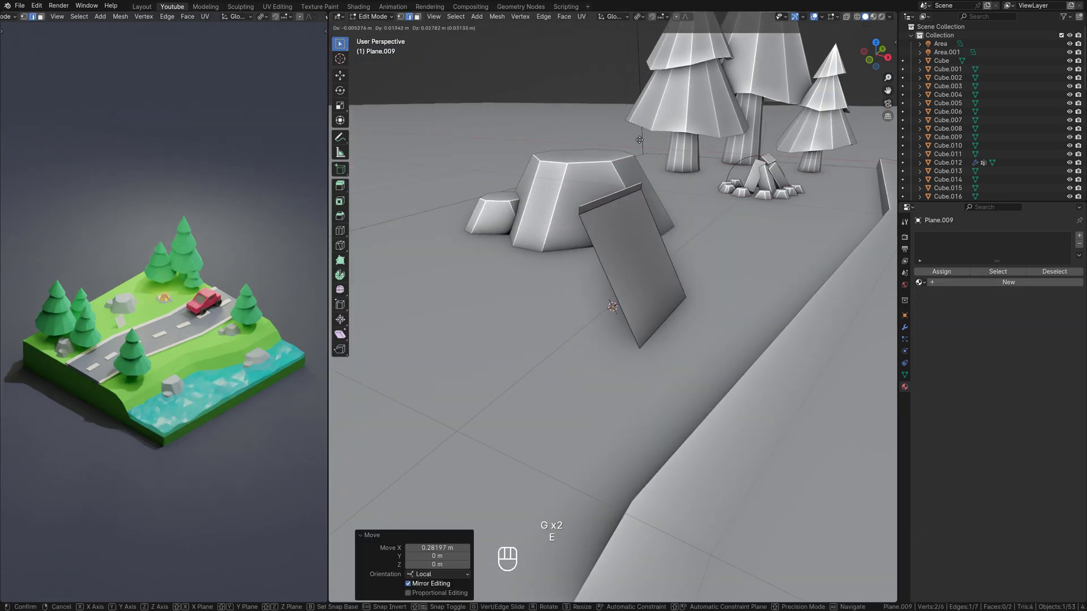
key("z")
left_click(617, 100)
key("s")
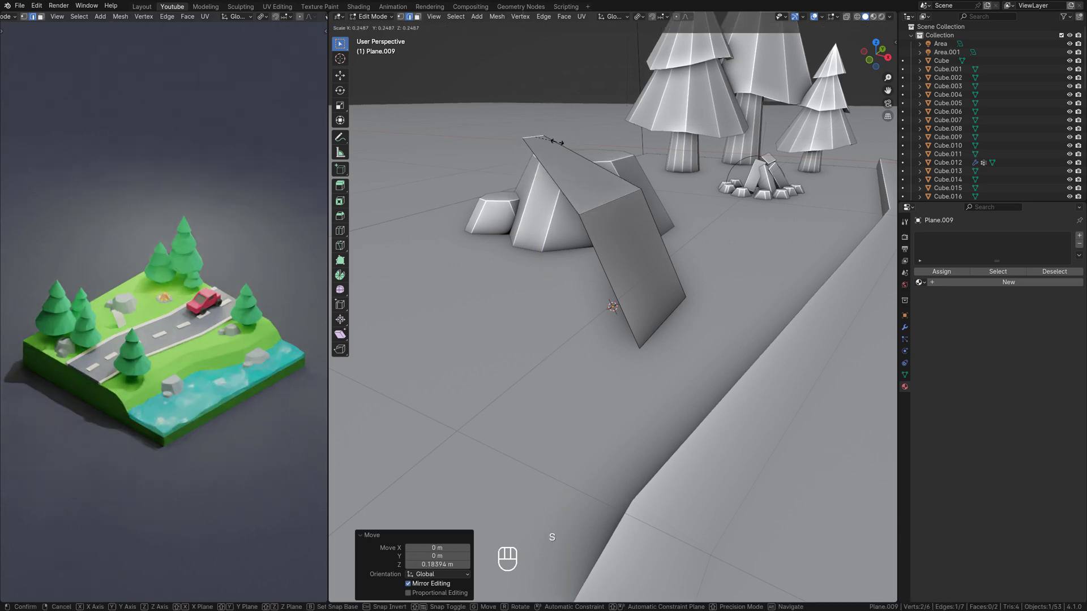
left_click(557, 142)
Step: Scale the leaf down and shift its mesh along X so its base sits nearer the origin
key("Tab")
key("s")
left_click(666, 296)
key("KP_Decimal")
scroll(667, 297, "down", 5)
middle_click_drag(674, 303, 740, 287)
key("Tab")
key("a")
key("g")
key("x")
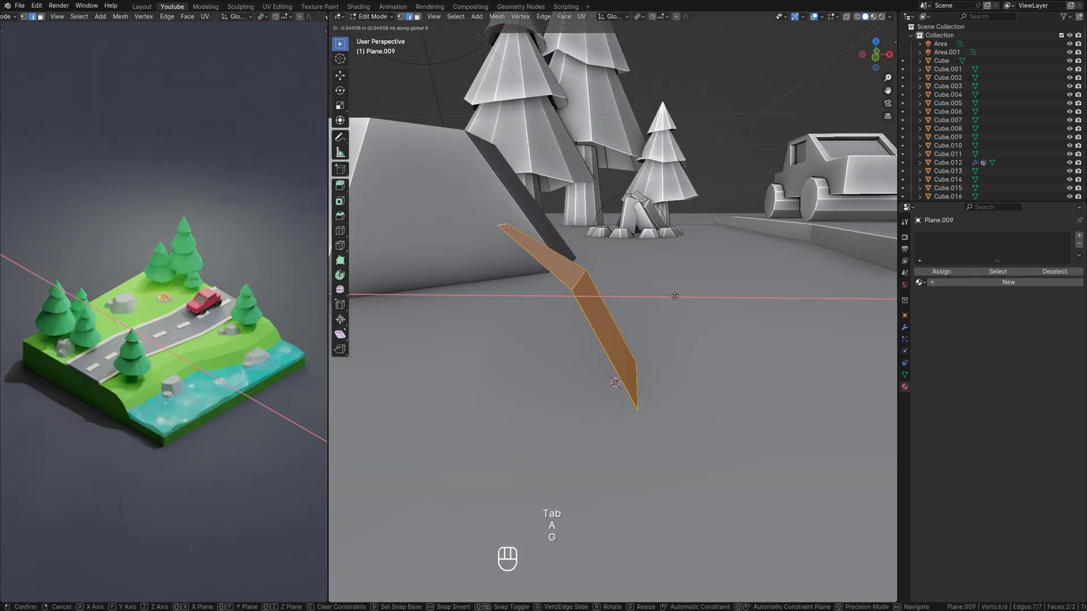
left_click(674, 296)
key("Tab")
Step: Duplicate the leaf within the mesh, rotate it about Z and position the copy as a second leaf
middle_click_drag(675, 296, 651, 303)
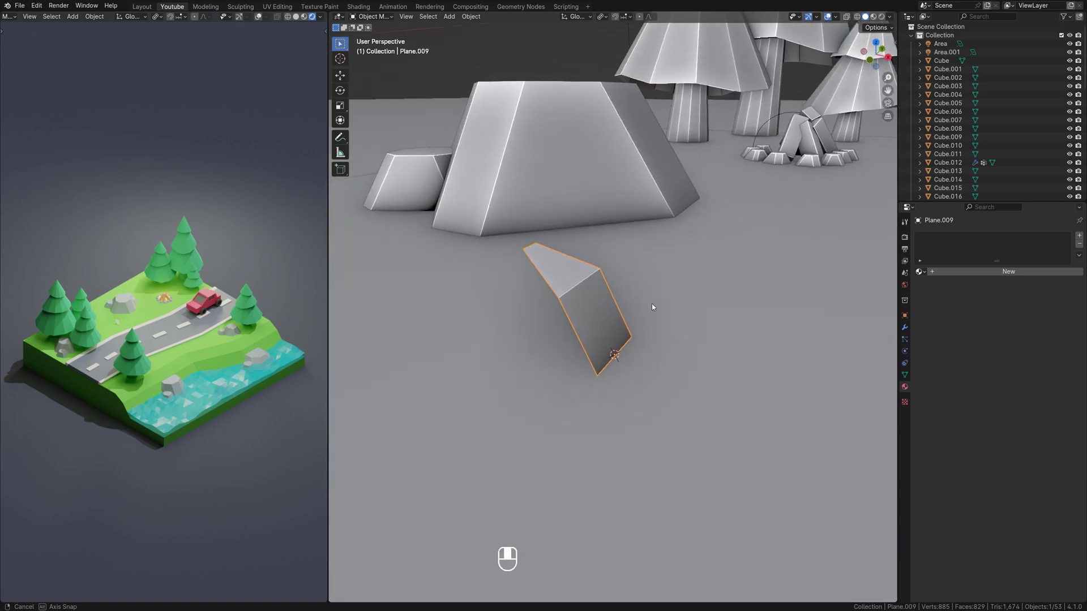
key("Tab")
key("a")
key("shift+d")
right_click(713, 273)
key("r")
key("z")
left_click(601, 382)
key("KP_7")
key("g")
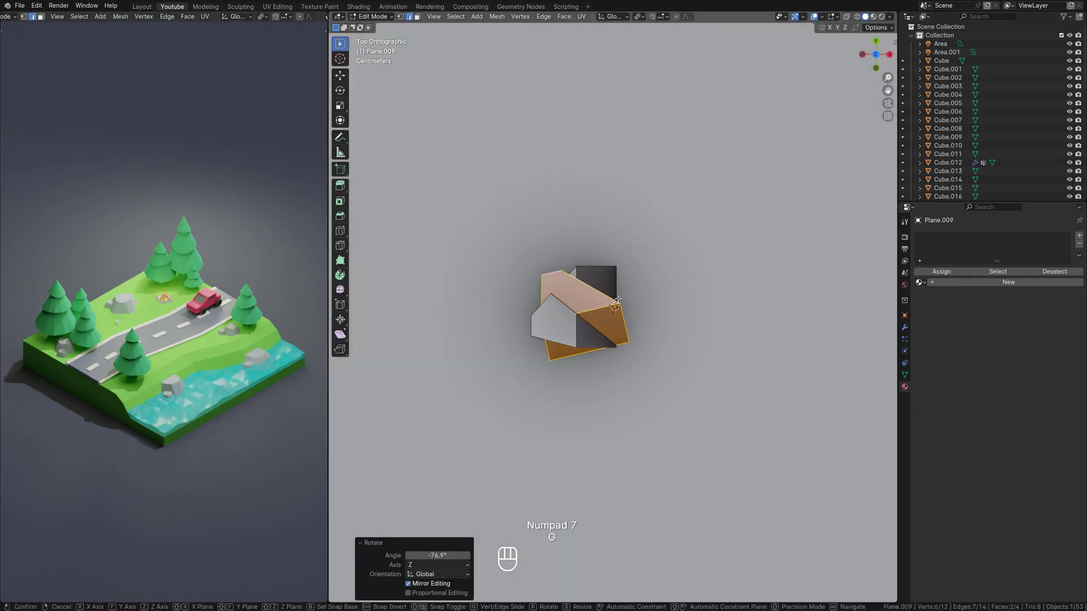
left_click(662, 232)
key("r")
key("z")
left_click(686, 253)
key("g")
left_click(710, 254)
Step: Duplicate a third leaf, rotate it about Z and place it to complete the three-leaf weed
key("alt+d")
key("shift+d")
key("r")
key("z")
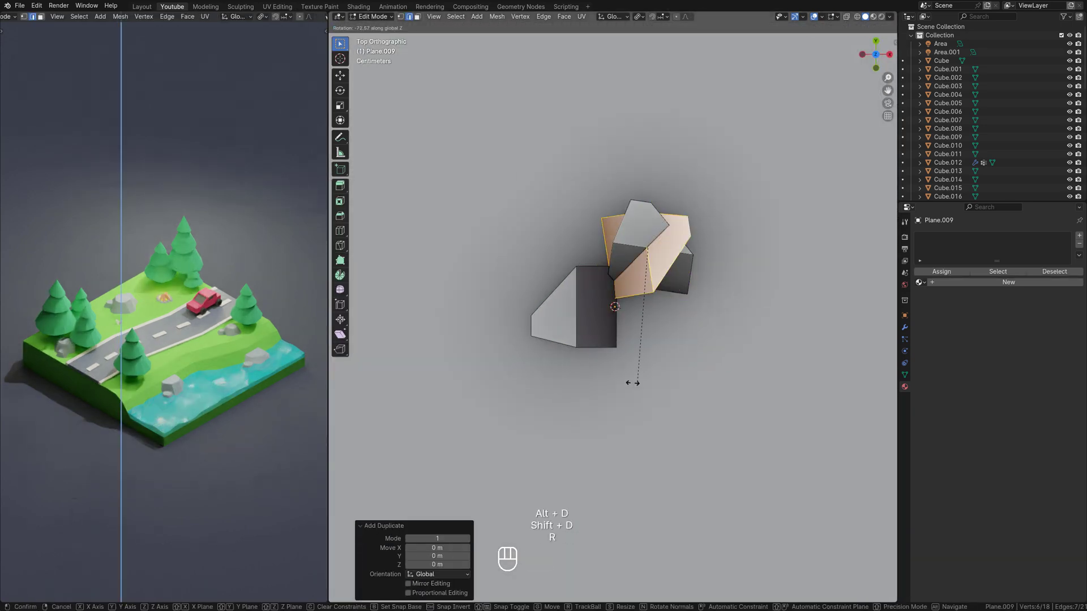
left_click(591, 297)
key("g")
left_click(639, 382)
key("g")
key("y")
left_click(727, 269)
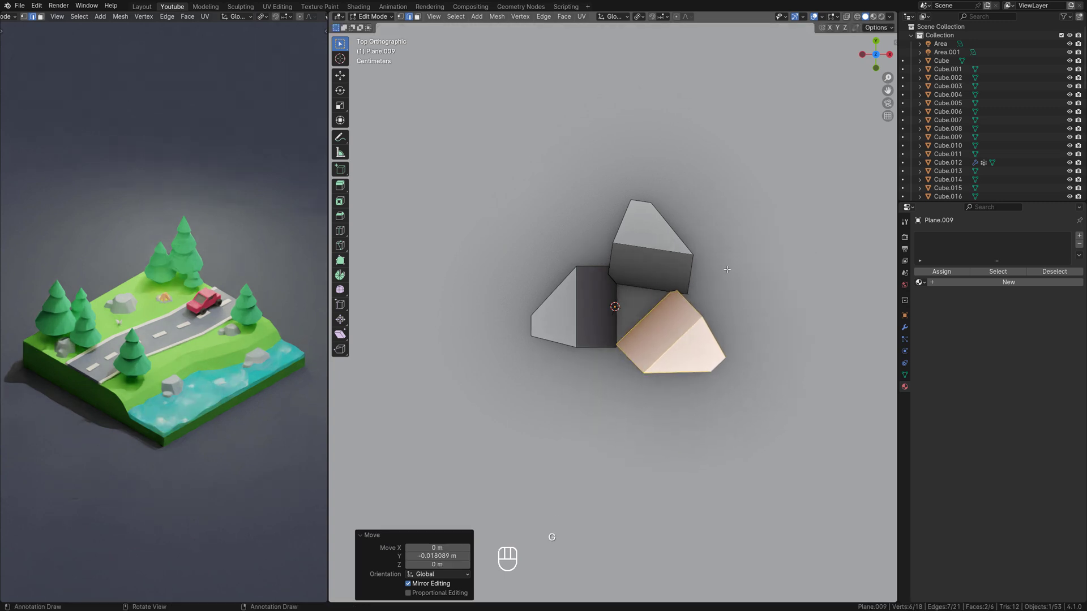
Step: Assign the Trees material to the weed and rename the material Trees / Weeds
key("Tab")
left_click(920, 281)
left_click(939, 309)
left_click(920, 272)
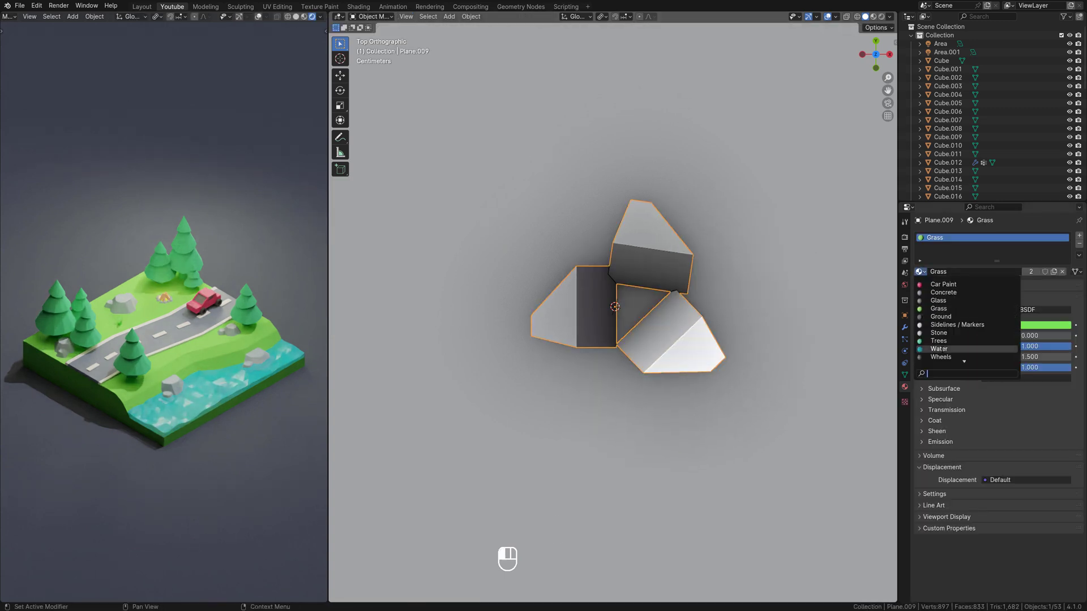
left_click(940, 341)
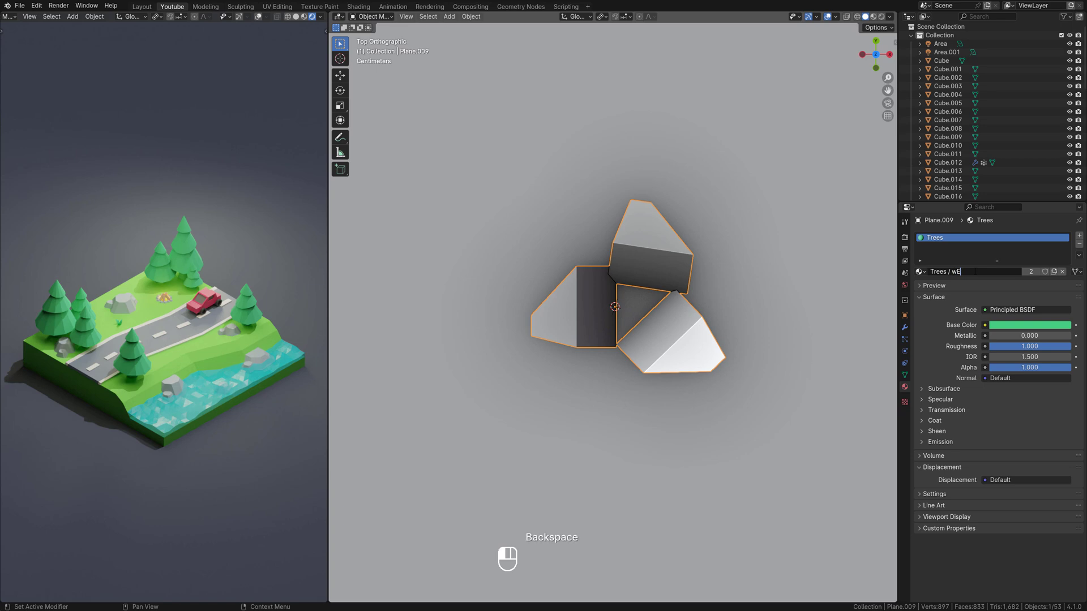
Step: Place three linked duplicates around the weed to form a small cluster beside the large rock
scroll(759, 265, "down", 12)
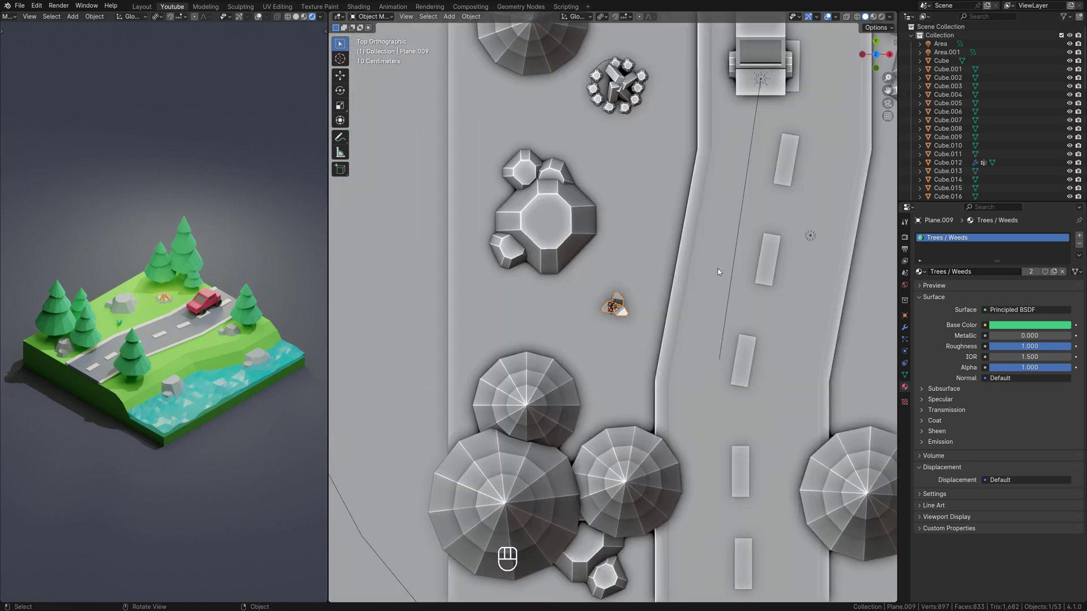
middle_click_drag(759, 265, 661, 288, "shift")
scroll(658, 268, "down", 1)
key("alt+d")
left_click(528, 319)
key("alt+d")
left_click(546, 339)
key("alt+d")
left_click(540, 305)
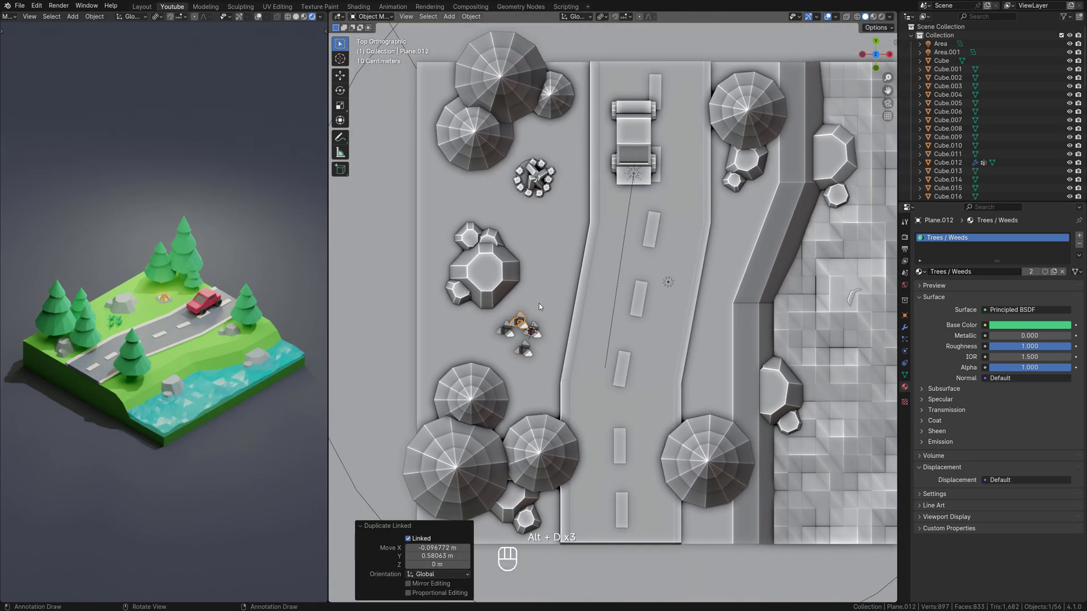
left_click(527, 352)
key("g")
left_click(521, 340)
Step: Place linked duplicates of the weeds beside the rocks by the far riverside tree and next to the near riverside tree
left_click(505, 330, "shift")
key("alt+d")
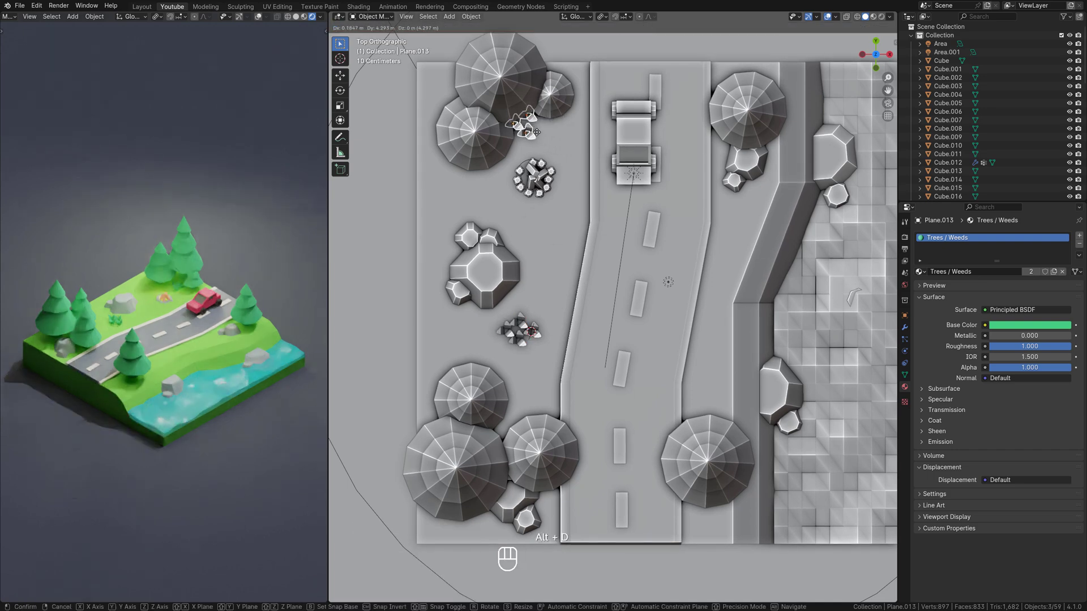
left_click(750, 184)
key("alt+d")
left_click(708, 535)
Step: Rotate the newest weed copies by the near riverside tree about Z and nudge them into place
key("r")
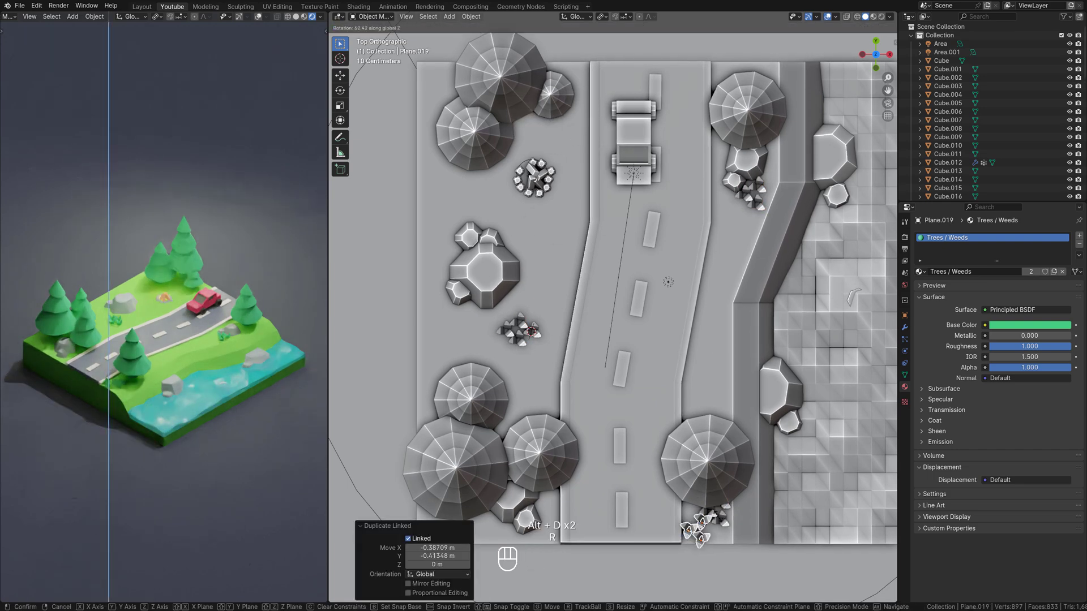
left_click(711, 515)
key("period")
key("r")
left_click(653, 459)
key("g")
left_click(653, 453)
Step: Place linked weed duplicates around the trees behind the campfire and next to the large rock
key("alt+d")
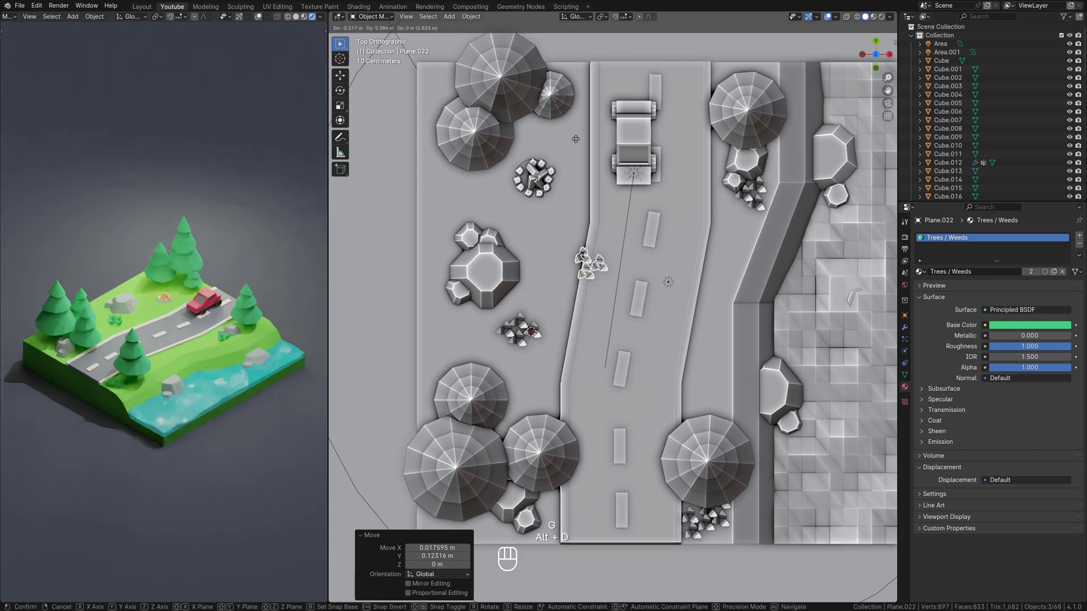
left_click(488, 97)
key("alt+d")
left_click(488, 43)
key("alt+d")
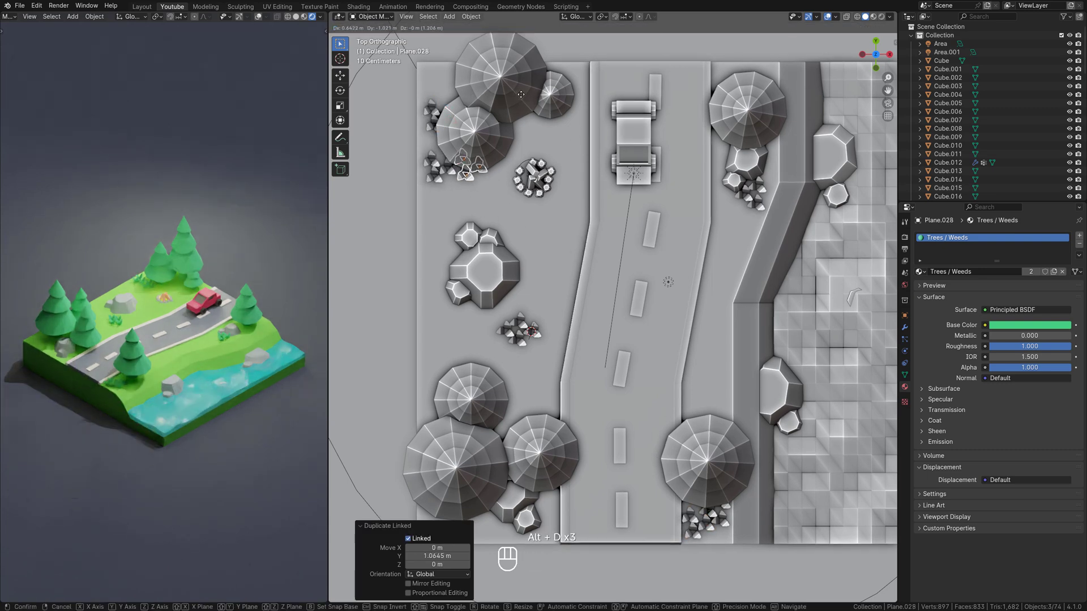
left_click(520, 94)
key("alt+d")
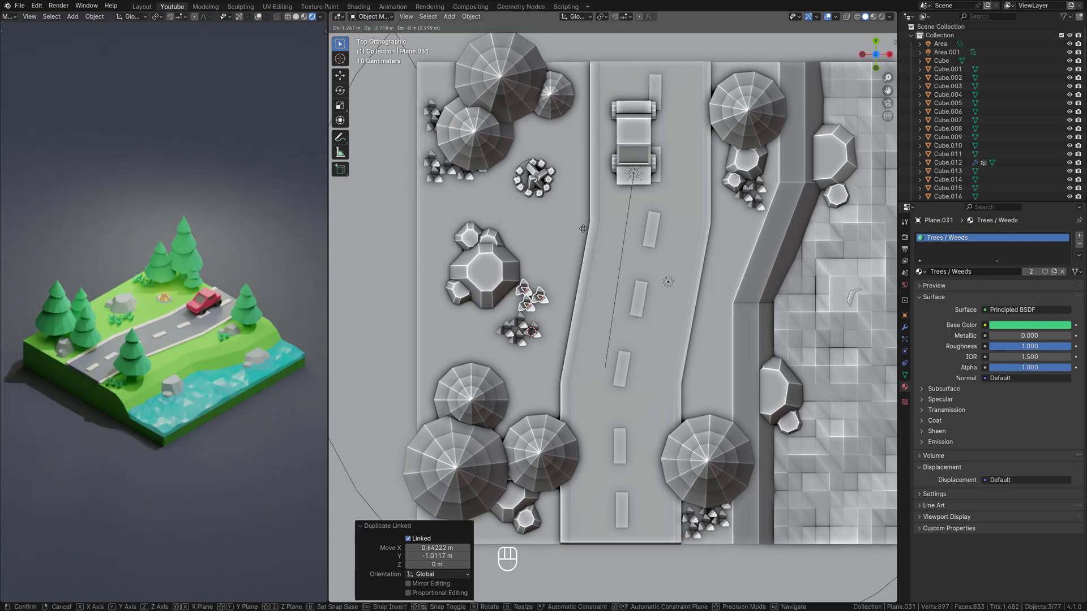
left_click(582, 224)
Step: Select all campfire stones, logs and the point light, and scale them up together
left_click(526, 164)
scroll(523, 167, "up", 3)
middle_click_drag(516, 145, 617, 325, "shift")
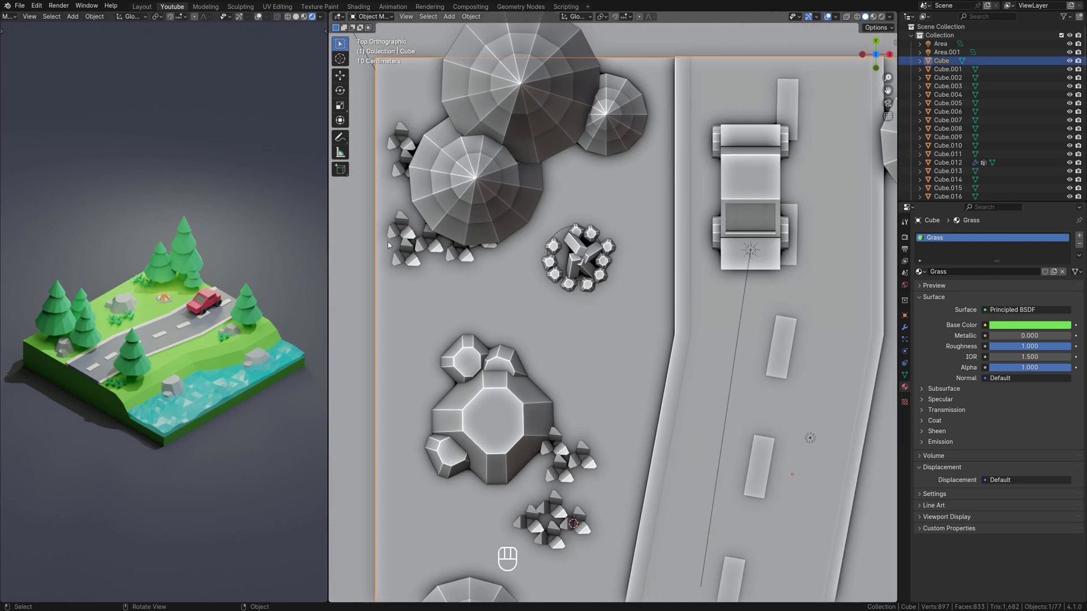
left_click(552, 267, "shift")
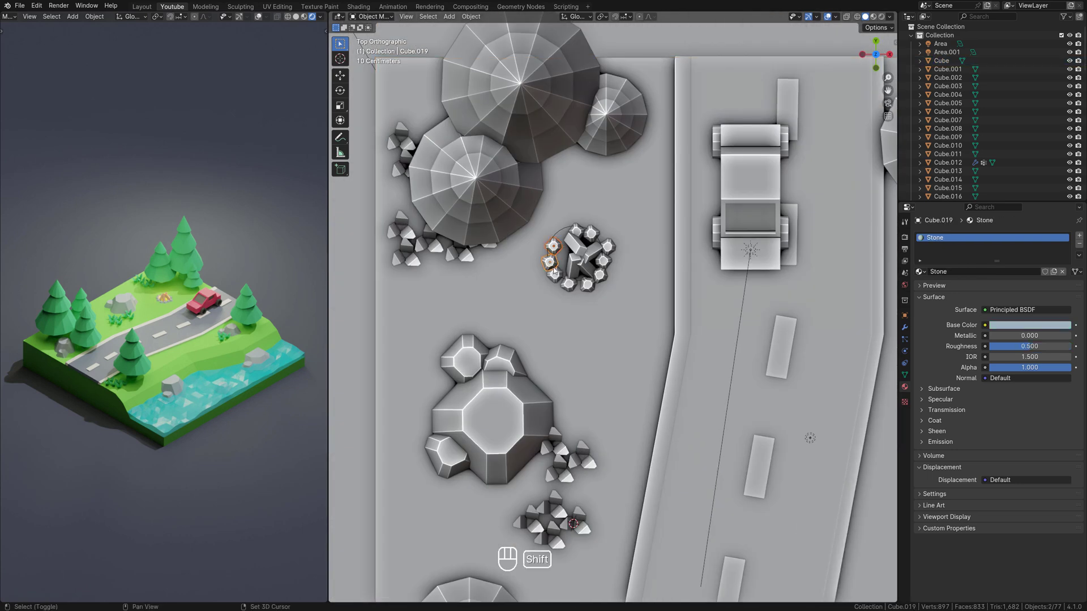
left_click(592, 235, "shift")
left_click(577, 231, "shift")
left_click(573, 244, "shift")
left_click(571, 267, "shift")
left_click(586, 269, "shift")
left_click(560, 231, "shift")
key("s")
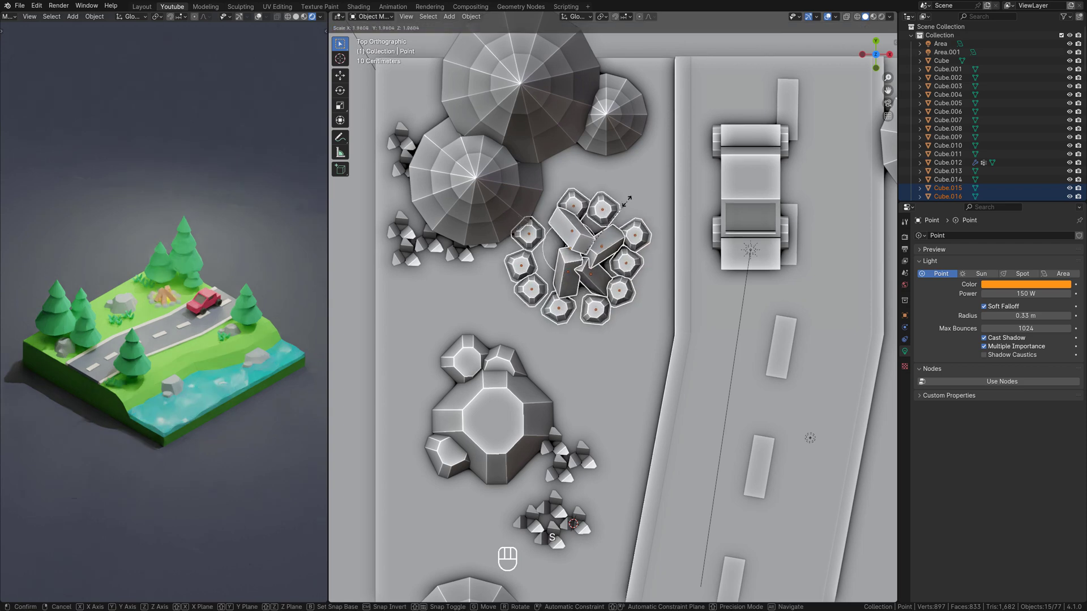
left_click(608, 224)
Step: Move the campfire about -0.138 m in X and -0.297 m in Y, and adjust its height along Z
key("g")
key("shift+z")
left_click(596, 249)
key("g")
key("z")
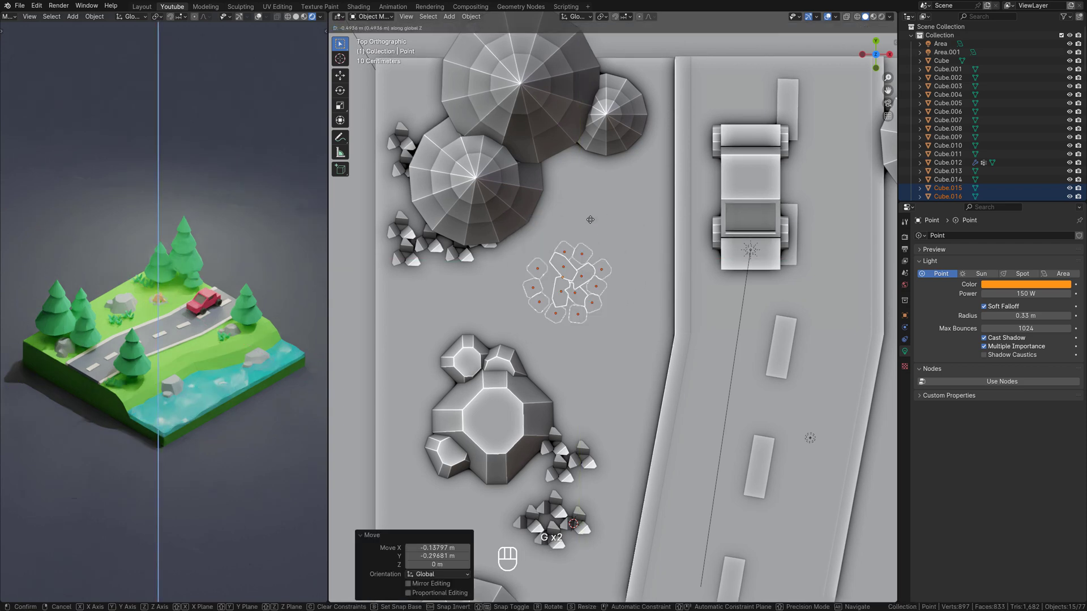
right_click(590, 220)
key("g")
right_click(614, 245)
middle_click_drag(634, 283, 613, 227)
key("g")
key("z")
left_click(638, 229)
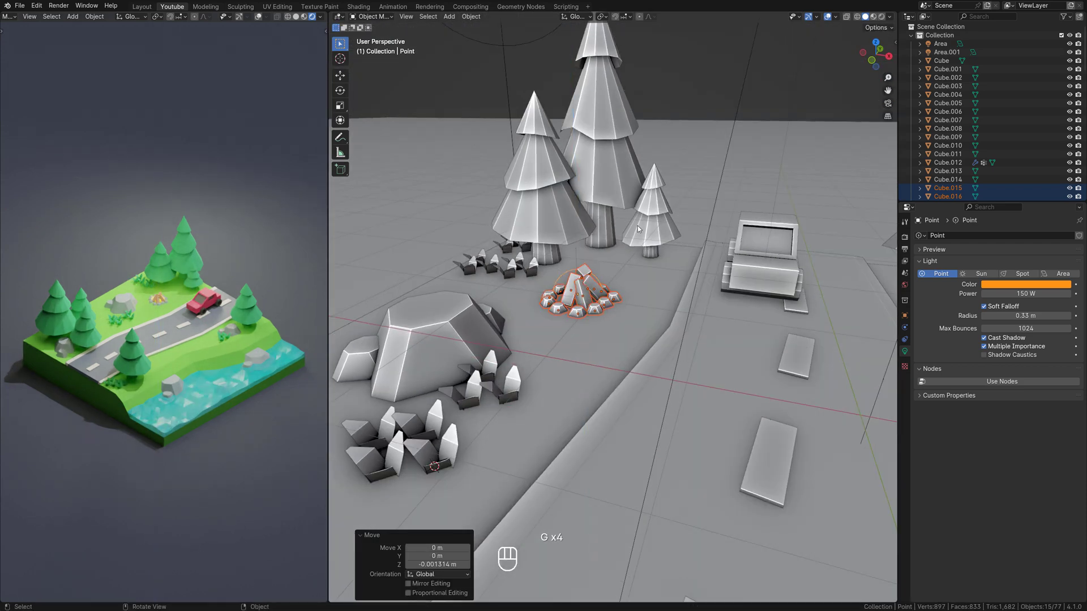
Step: Rotate all linked weed copies about the global Z axis, each around its own origin
left_click(682, 95)
scroll(683, 124, "down", 6)
middle_click_drag(682, 186, 711, 257)
left_click(561, 503)
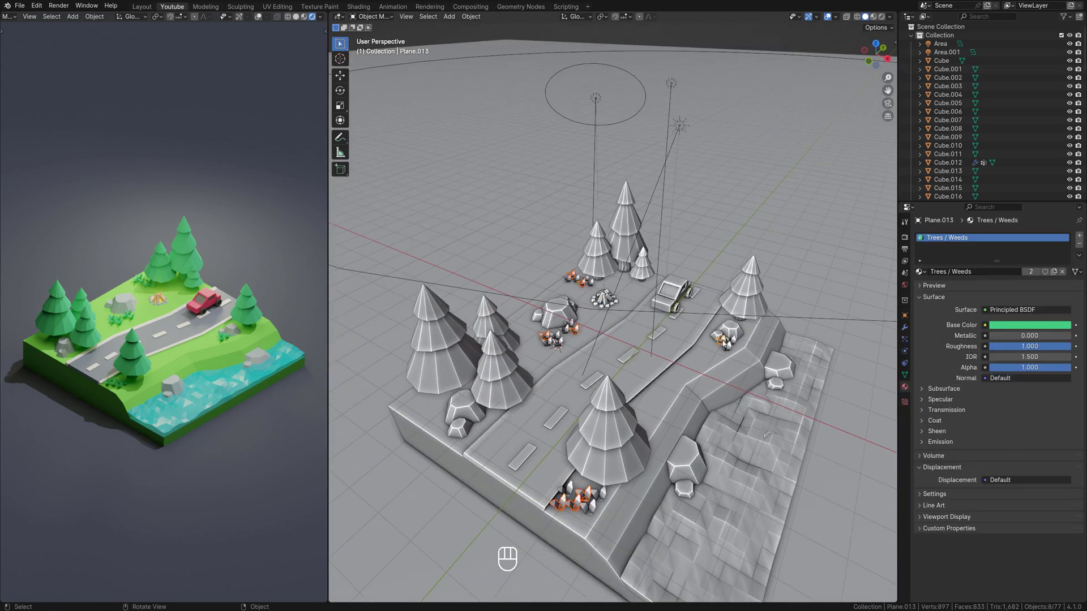
key("KP_Decimal")
key("period")
left_click(724, 389)
key("r")
key("z")
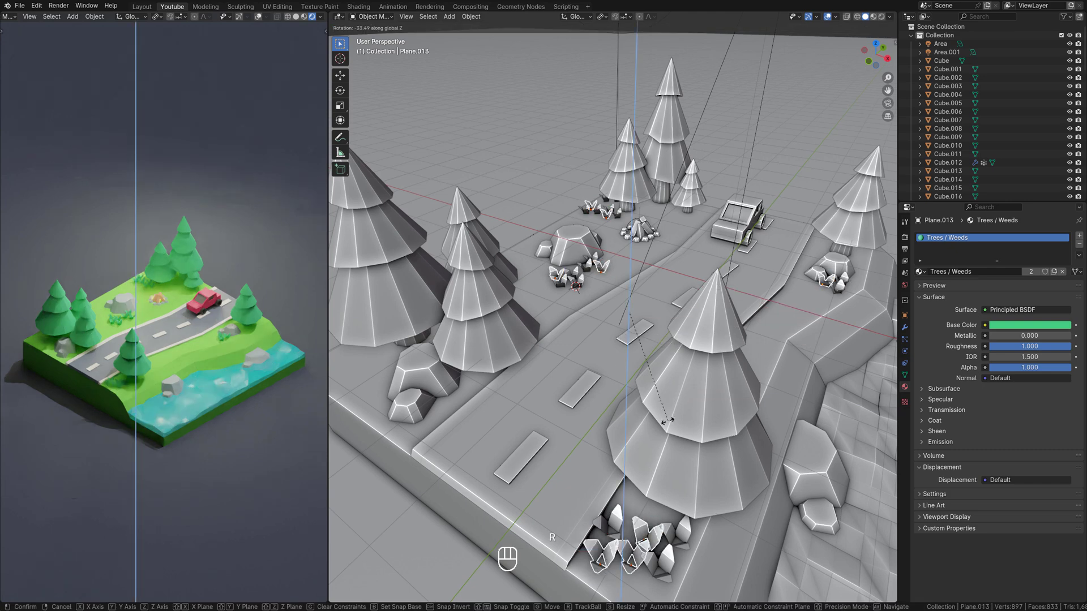
left_click(541, 398)
left_click(574, 186)
Step: Extrude the top face of the large rock at the near riverbank upward
key("Tab")
key("Tab")
scroll(721, 228, "down", 4)
scroll(722, 227, "up", 3)
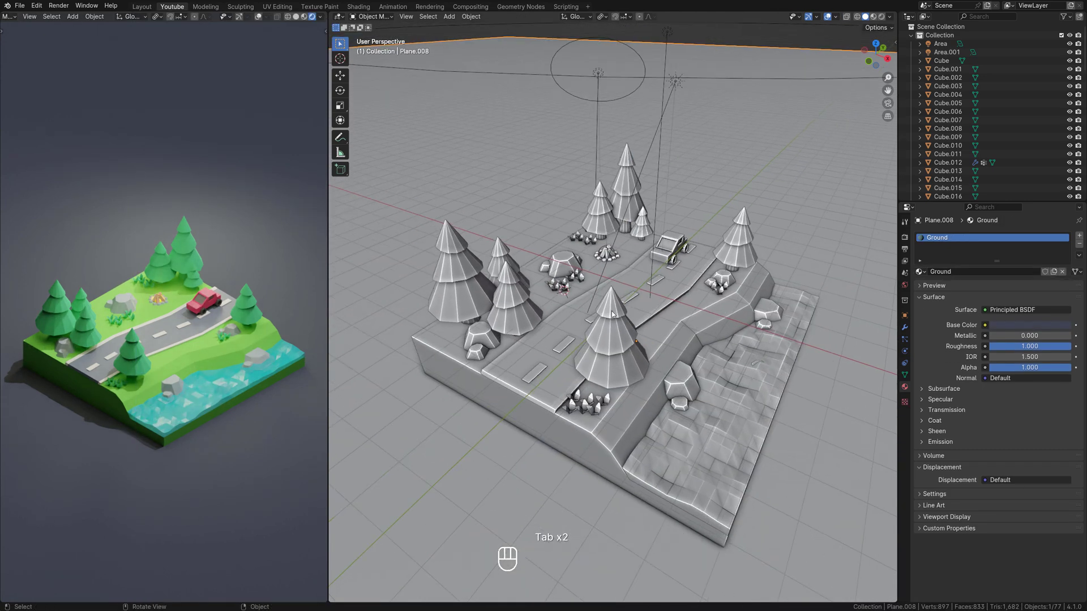
left_click(660, 387)
key("Tab")
key("3")
left_click(660, 380)
key("e")
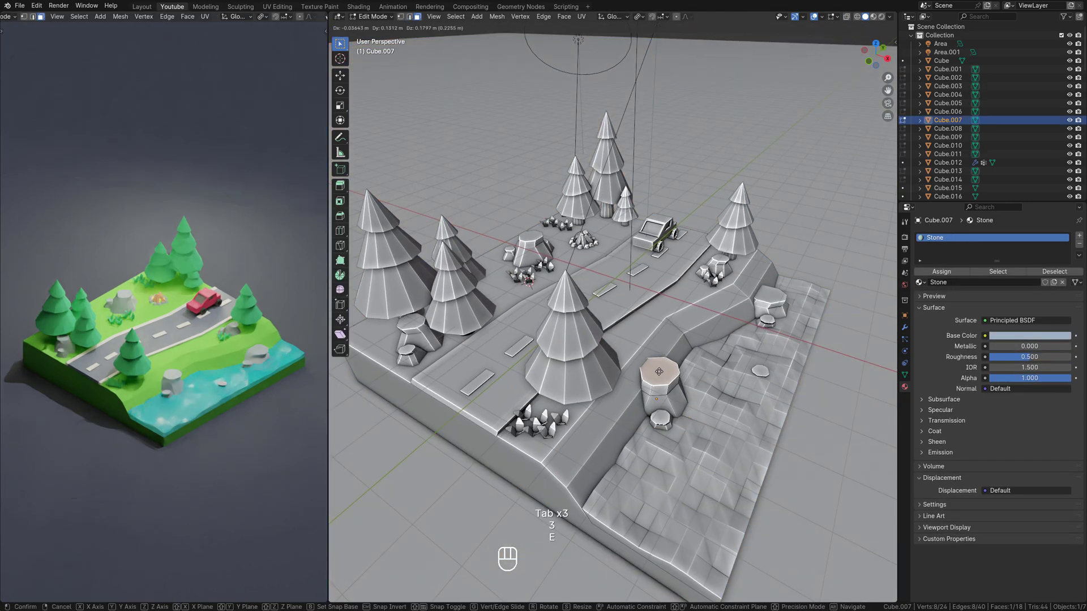
left_click(662, 370)
key("a")
key("Escape")
Step: Scale the extruded top face of the riverbank rock to 0.441 and lower it along Z
key("s")
left_click(670, 376)
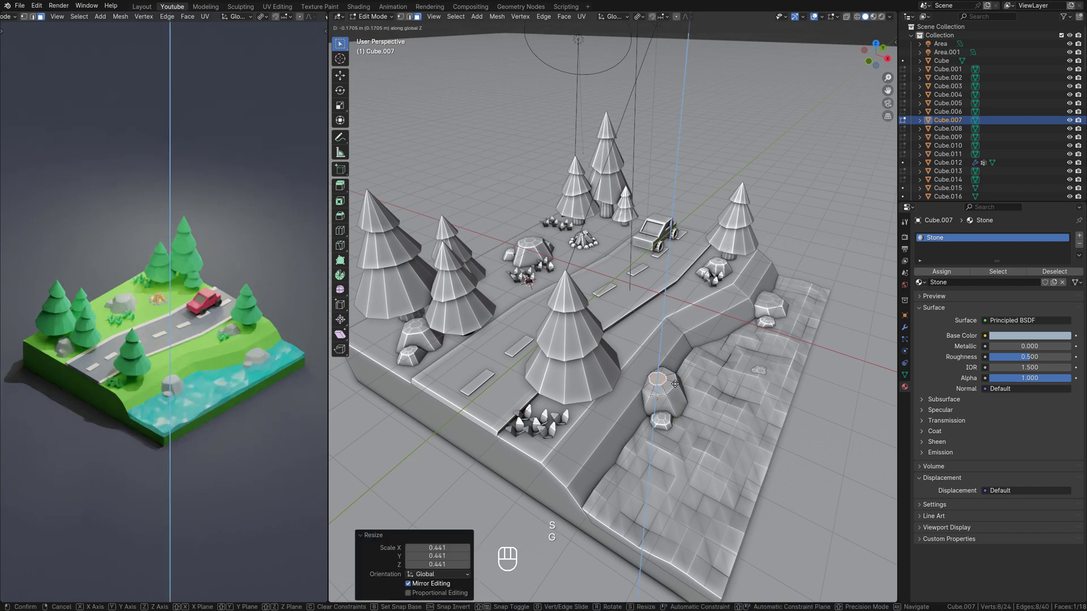
key("Tab")
scroll(693, 266, "down", 3)
Step: Shift the Grass base color toward a purer green and the Water base color toward a deeper blue
left_click(693, 266)
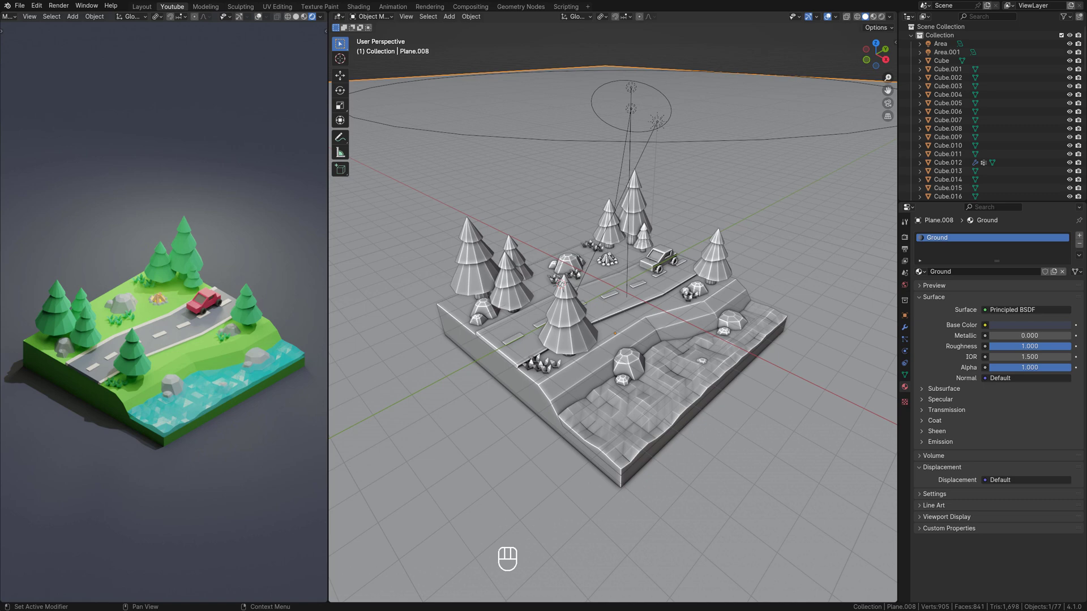
left_click(688, 319)
left_click(1020, 326)
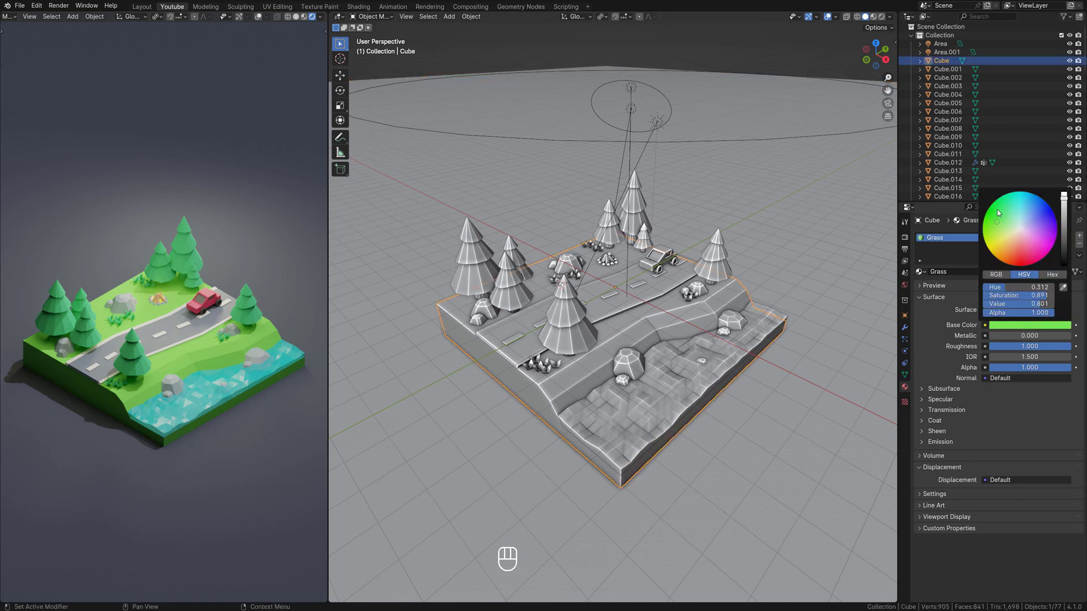
left_click(704, 358)
left_click(1011, 327)
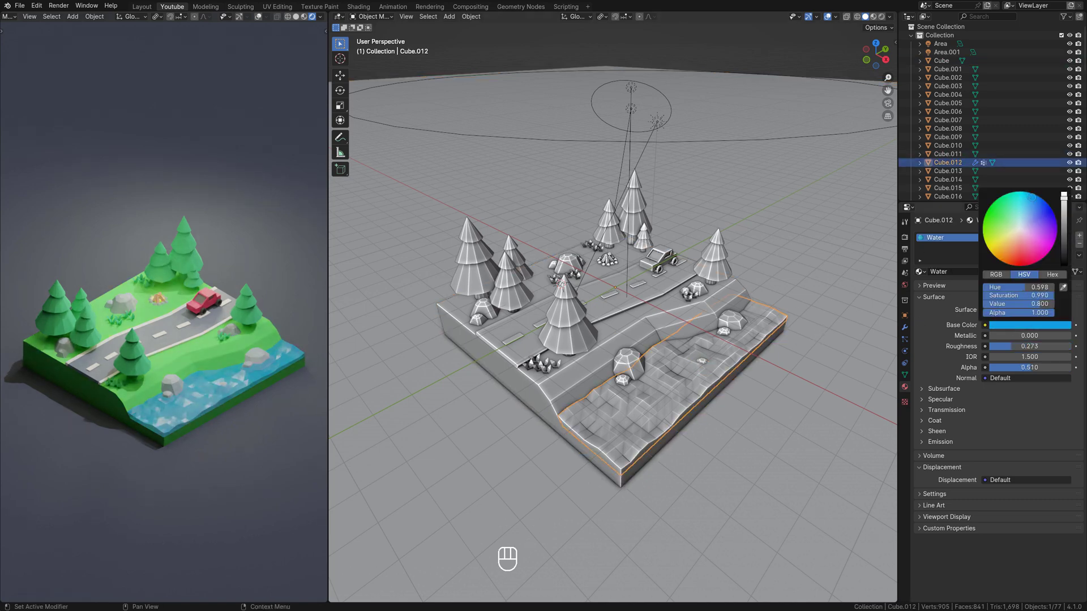
Step: Set the Grass material's Metallic to 0.742 and Roughness to 0.897
left_click_drag(1018, 335, 1062, 345)
left_click(682, 314)
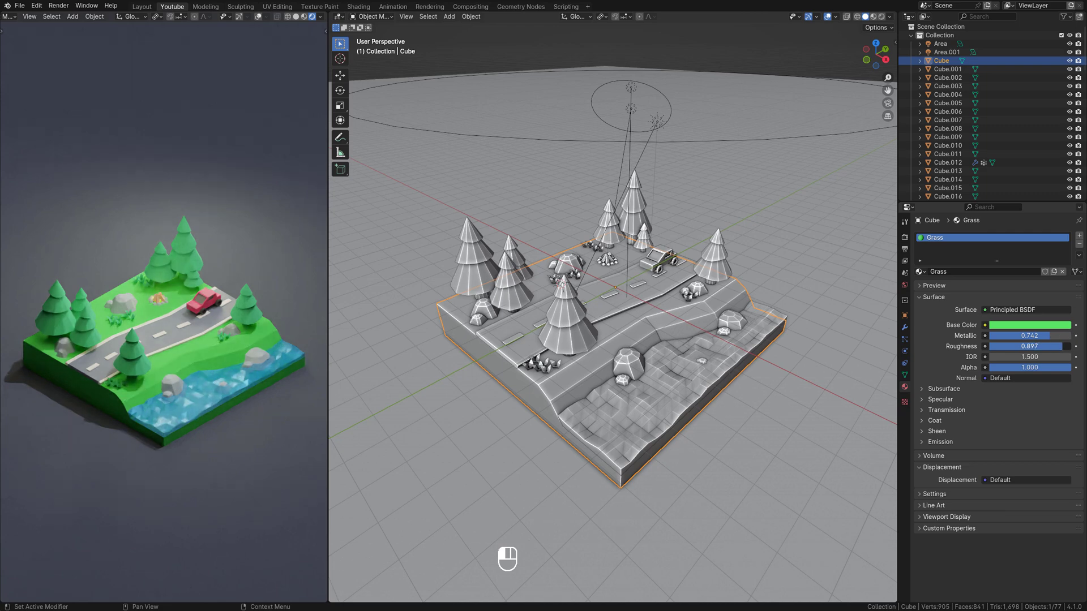
Step: Adjust the Metallic and Roughness of the car's Car Paint material
left_click(658, 259)
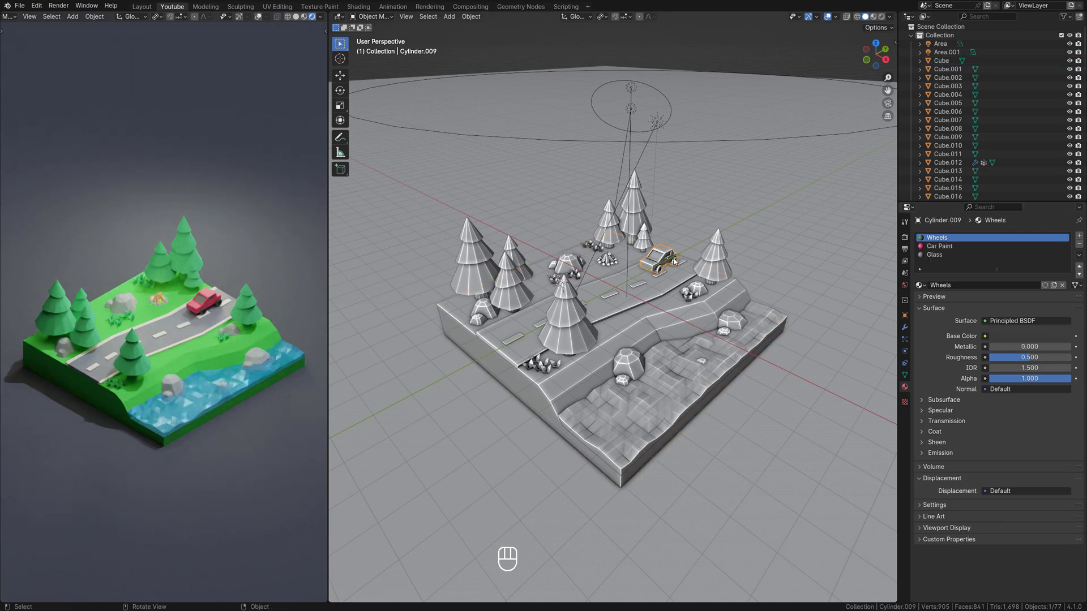
left_click(951, 255)
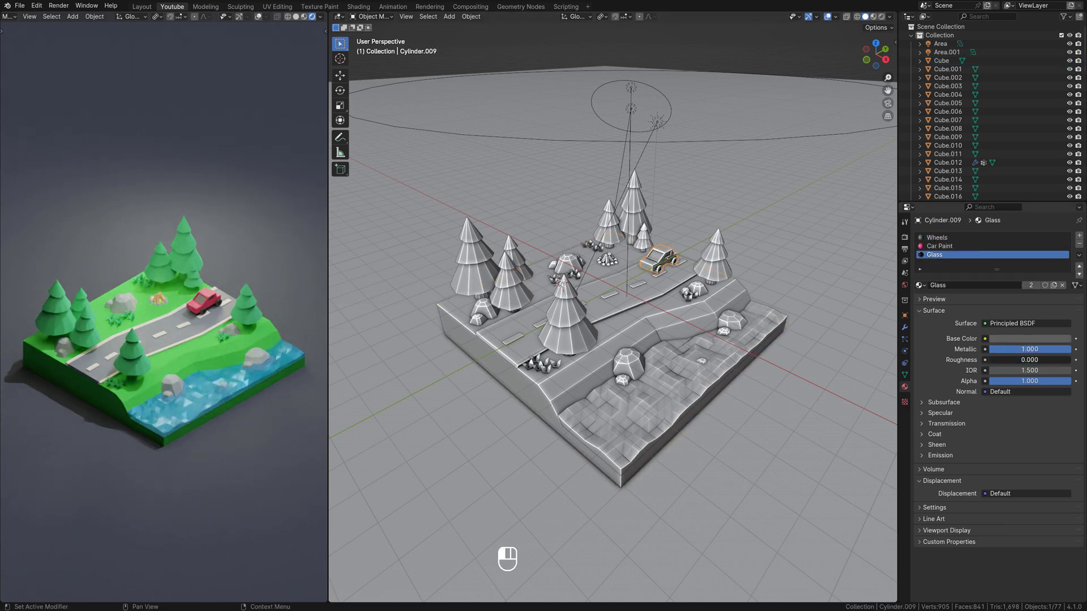
left_click(941, 246)
left_click_drag(1013, 350, 1053, 350)
left_click_drag(1037, 360, 1010, 350)
left_click_drag(991, 361, 1023, 350)
Step: Add a Bevel modifier to the car
middle_click_drag(702, 283, 676, 283)
scroll(676, 283, "up", 5)
left_click(904, 328)
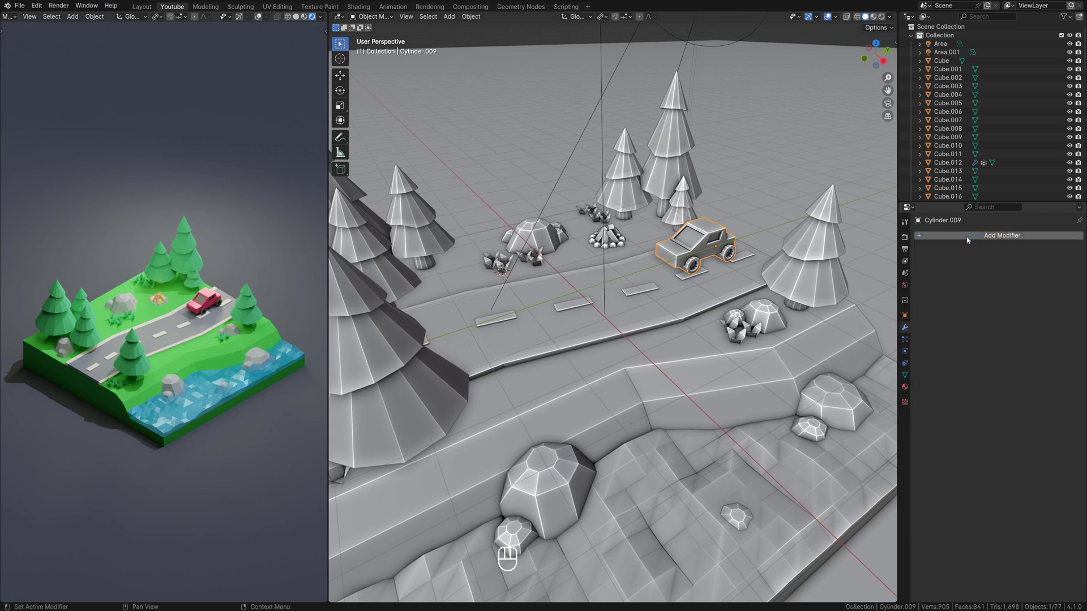
left_click(967, 237)
type("be")
key("Return")
left_click(737, 201)
Step: Raise the campfire's point light 0.37324 m along Z
scroll(737, 201, "down", 4)
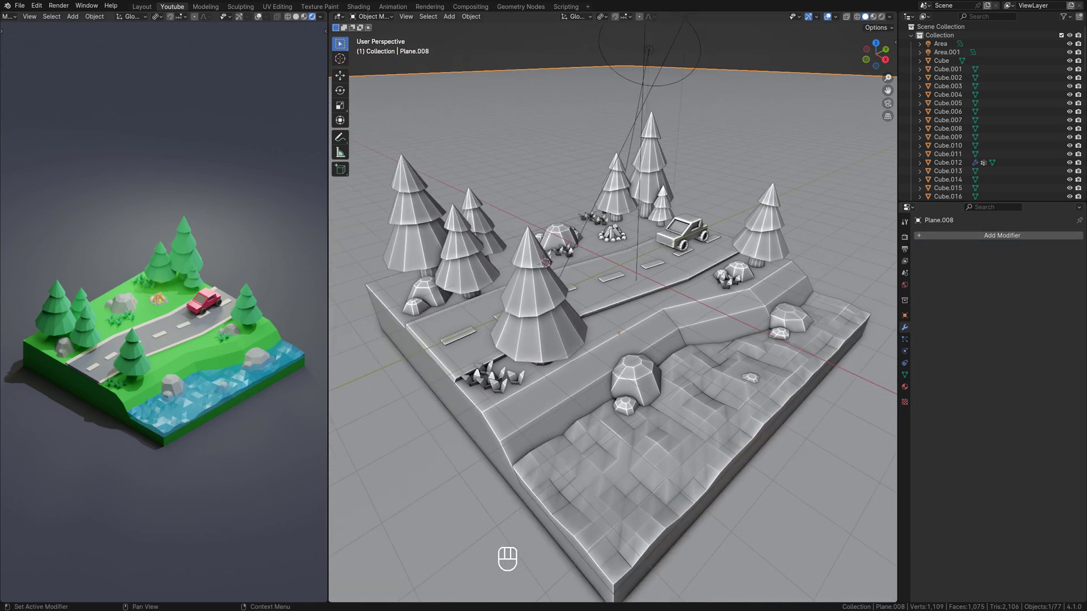
left_click(609, 229)
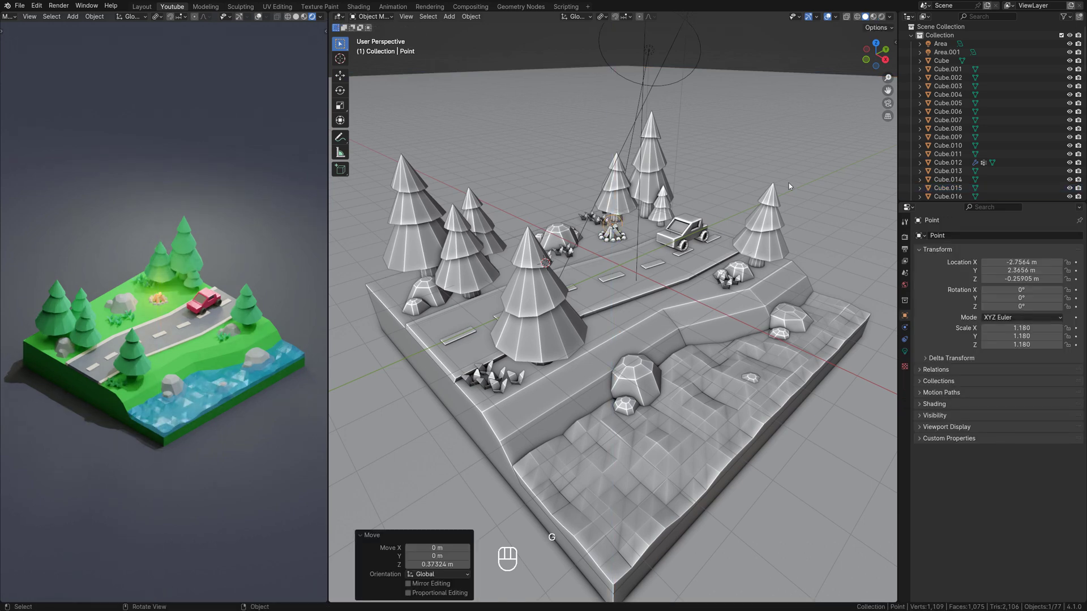
left_click(735, 189)
Step: Place a linked duplicate of the small river stone beside the bank at the near end of the water
left_click(758, 378)
key("alt+d")
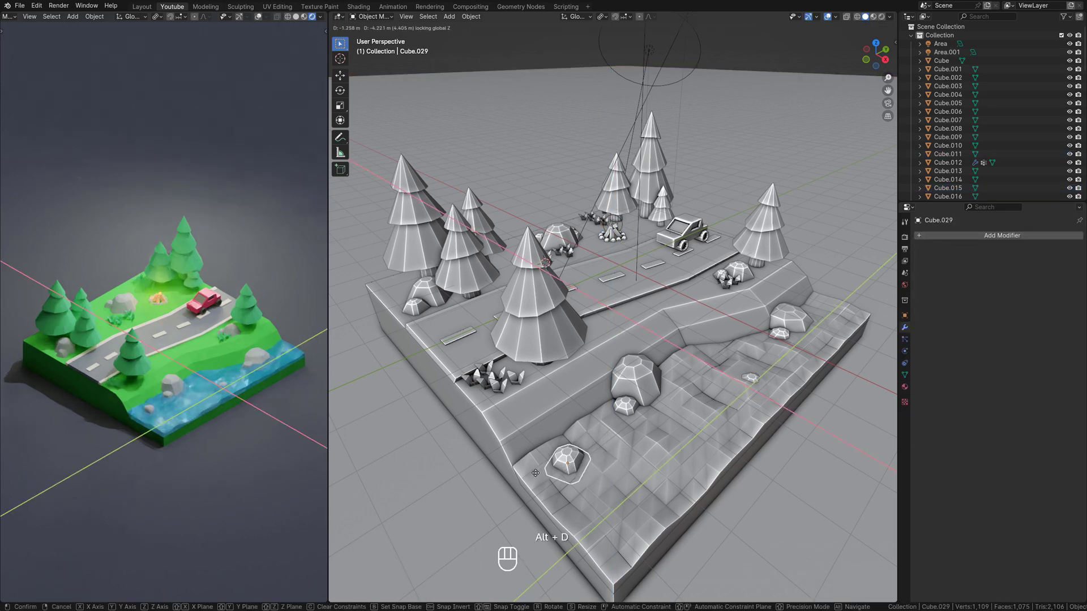
left_click(528, 468)
key("g")
left_click(530, 466)
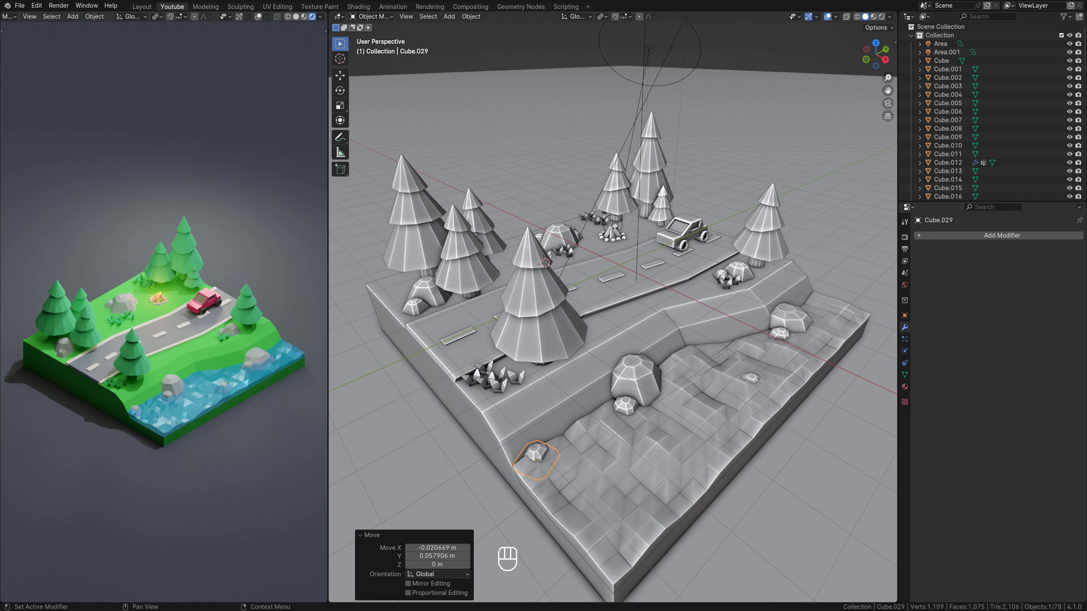
Step: Stretch the large tree behind the near roadside rock taller along Z
left_click(412, 209)
key("s")
key("z")
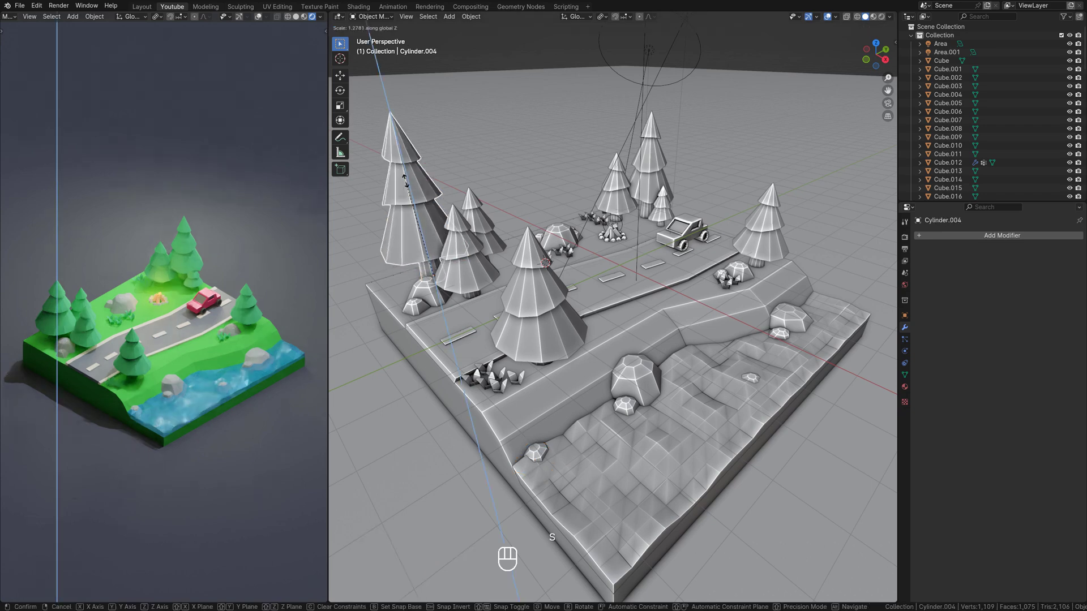
left_click(407, 190)
Step: Scale down the tree beside the rock and weeds on the car's side of the riverbank
left_click(254, 314)
key("s")
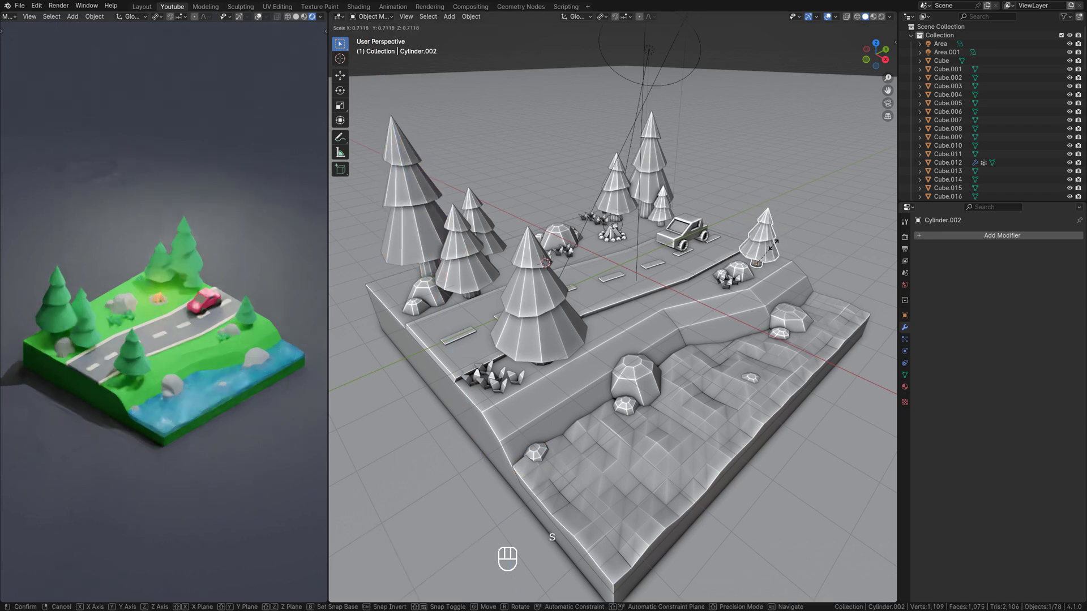
left_click(771, 245)
Step: Deselect everything and save the blend file
left_click(539, 321)
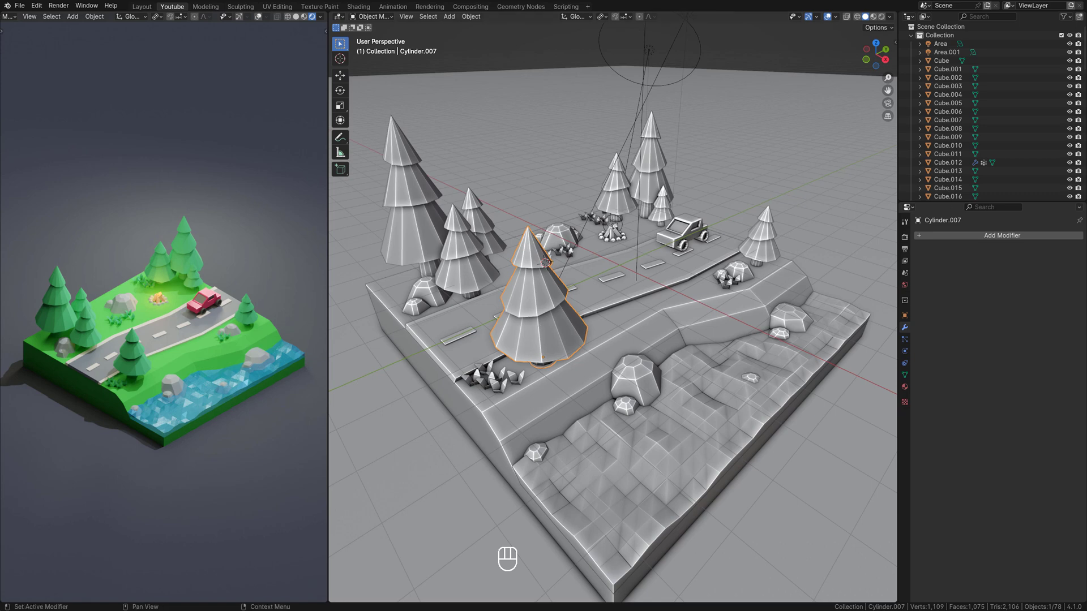
key("alt+a")
key("ctrl+s")
Step: Render the 720 by 1280 px image with Cycles, close the render result and save the file again
left_click(904, 236)
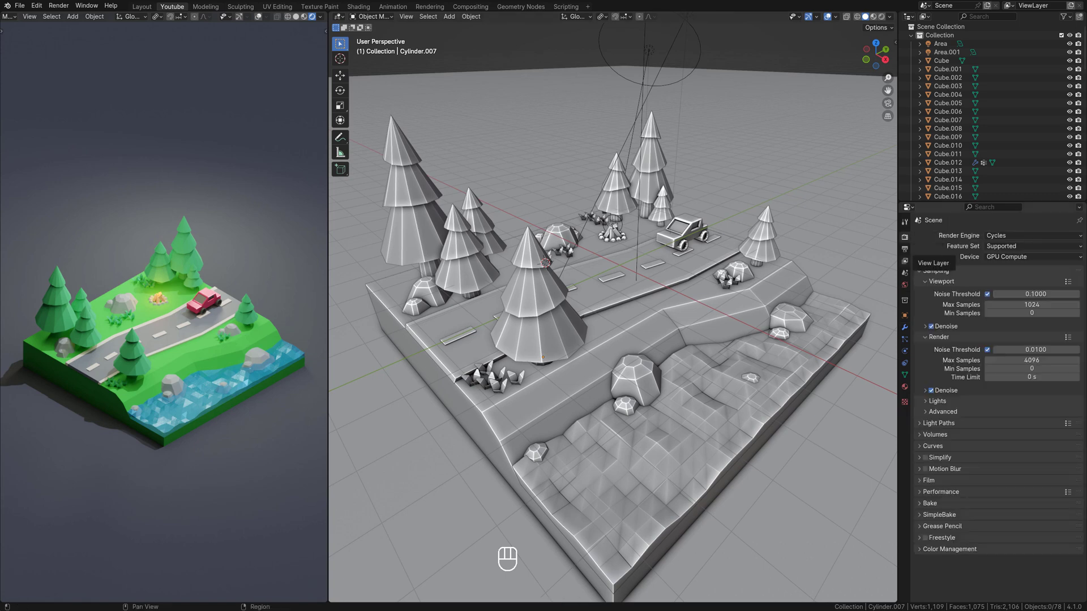
left_click(905, 249)
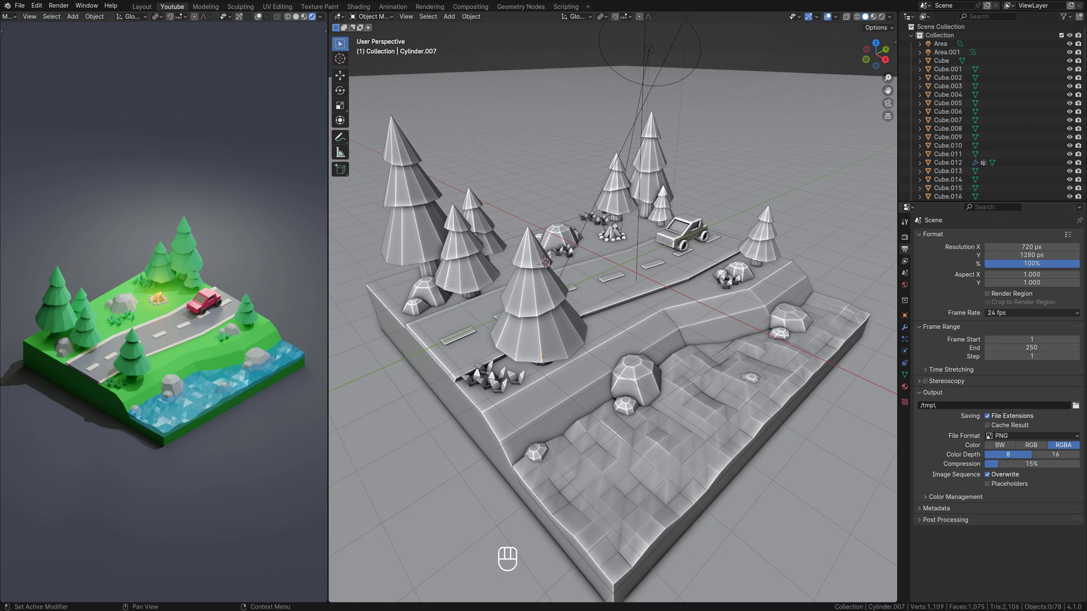
key("F12")
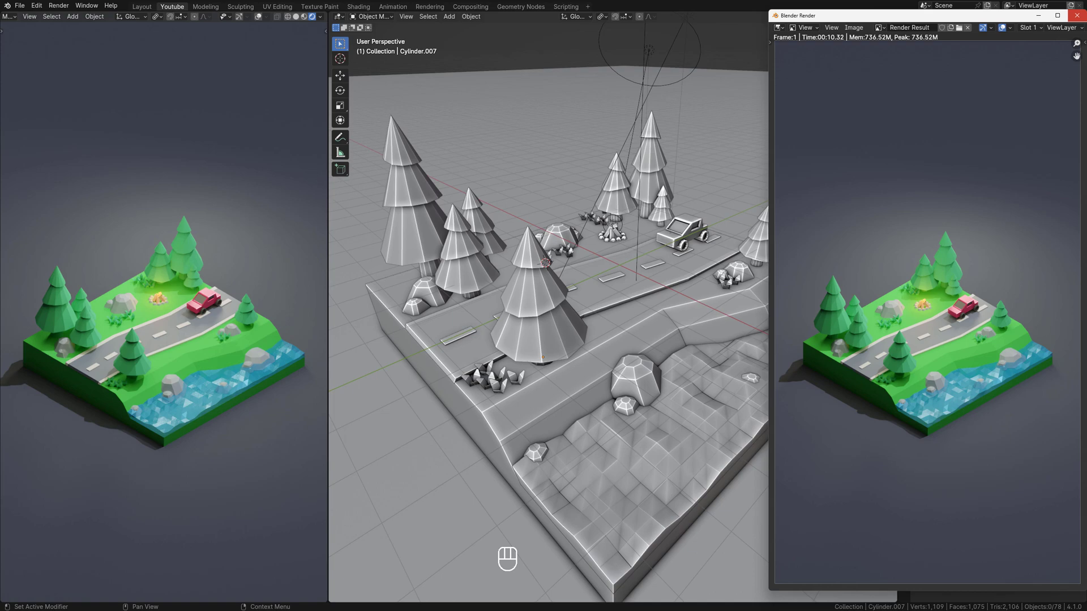
key("Escape")
key("ctrl+s")
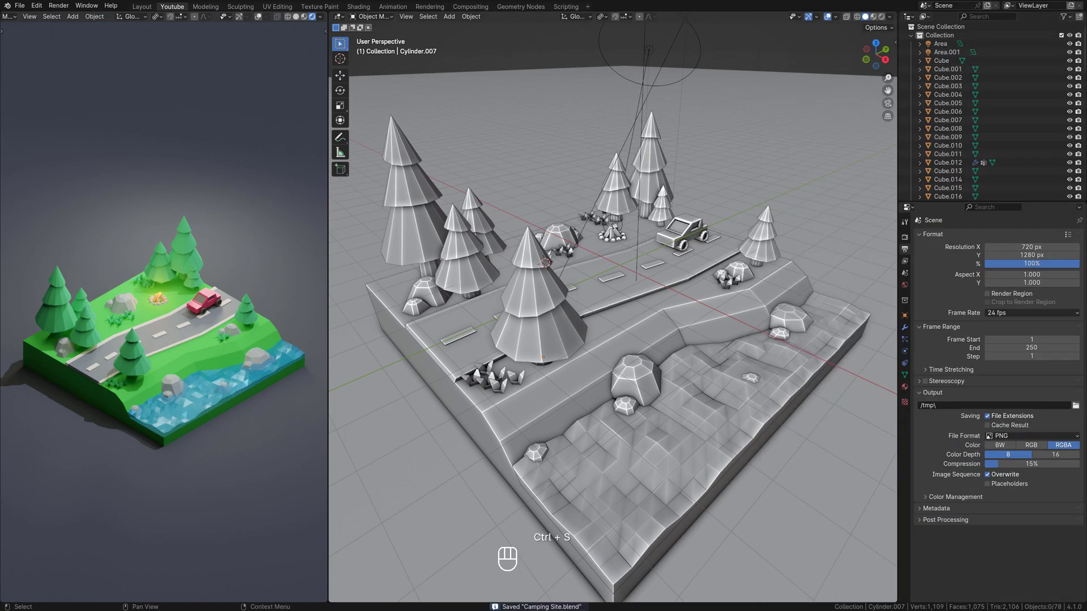
Step: Set the tilted disk area light behind the scene to a cyan color and 1500 W power
left_click(682, 33)
left_click(700, 40)
scroll(700, 42, "down", 4)
middle_click_drag(701, 57, 605, 48)
left_click(904, 350)
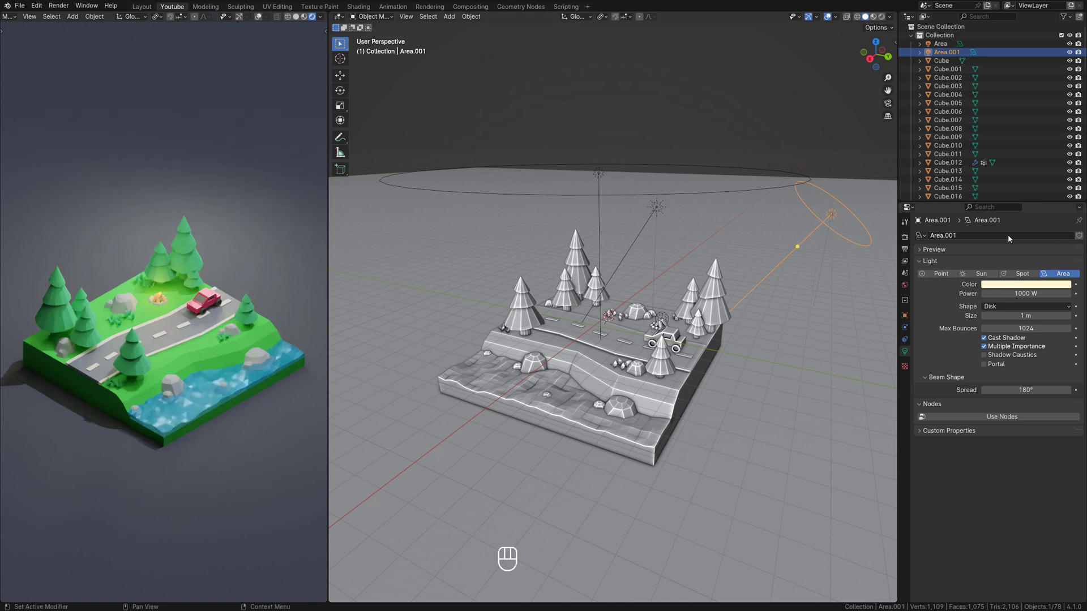
left_click(1025, 285)
mouse_move(1023, 196)
left_mouse_down()
mouse_move(1026, 176)
mouse_move(1036, 209)
mouse_move(1011, 213)
mouse_move(1000, 171)
mouse_move(1025, 171)
mouse_move(1012, 216)
left_mouse_up()
left_click(1025, 293)
type("1500")
key("Return")
left_click(1029, 285)
Step: Set the overhead area light to 2000 W and a warm salmon color with hue 0.034 and saturation 0.725
left_click(940, 43)
left_click(1025, 294)
type("2000")
key("Return")
left_click(1026, 285)
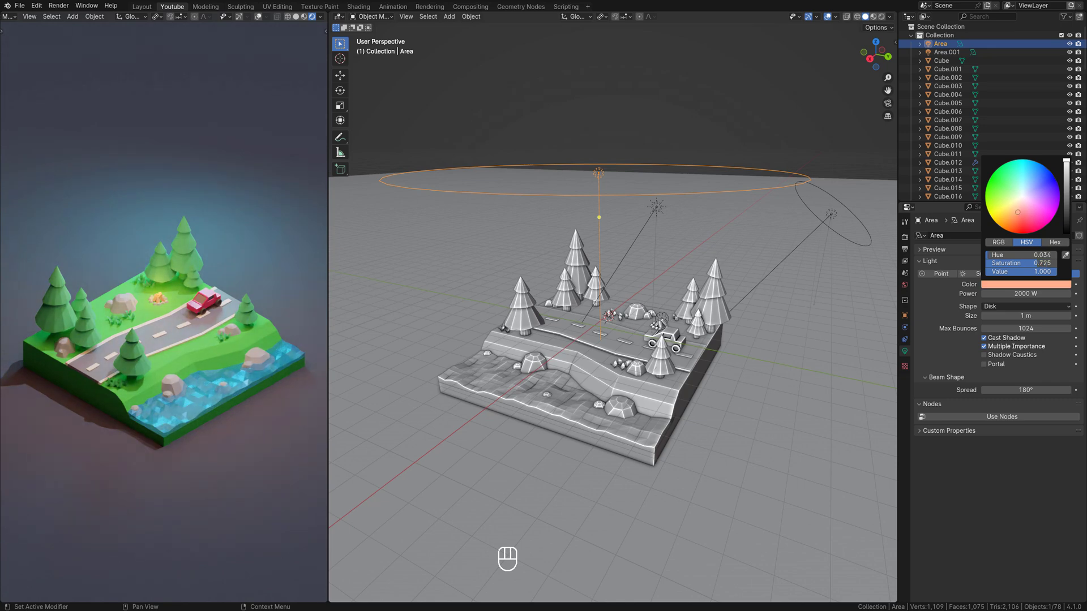
Step: Darken the Ground material's base color to a value of 0.028
left_click(454, 213)
left_click(905, 387)
left_click(1029, 325)
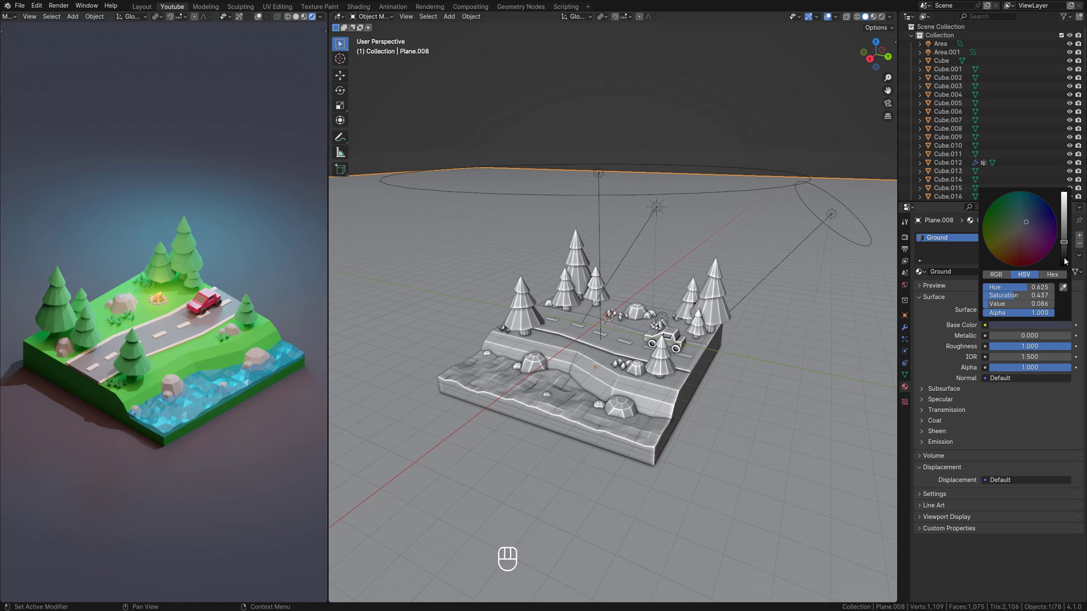
left_click_drag(1065, 261, 1064, 253)
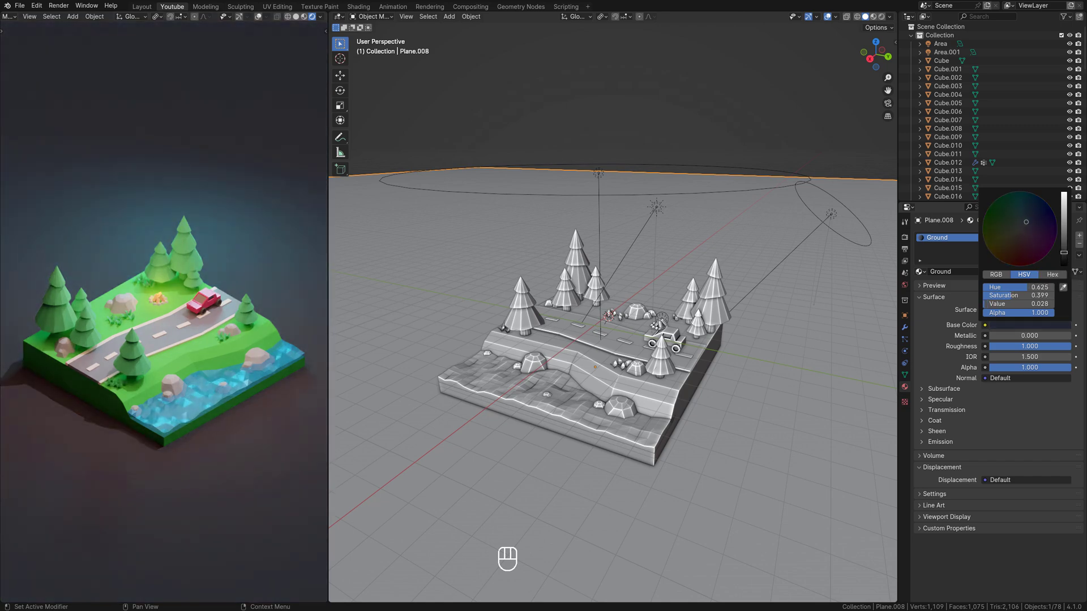
Step: Raise the Ground material's Metallic to about 0.768 and lower its Roughness to about 0.572, fine-tuning both
left_click(904, 328)
left_click(904, 387)
left_click_drag(1001, 337, 1033, 337)
mouse_move(1032, 346)
left_mouse_down()
mouse_move(991, 346)
mouse_move(1043, 338)
mouse_move(1070, 346)
mouse_move(1017, 336)
mouse_move(1047, 337)
left_mouse_up()
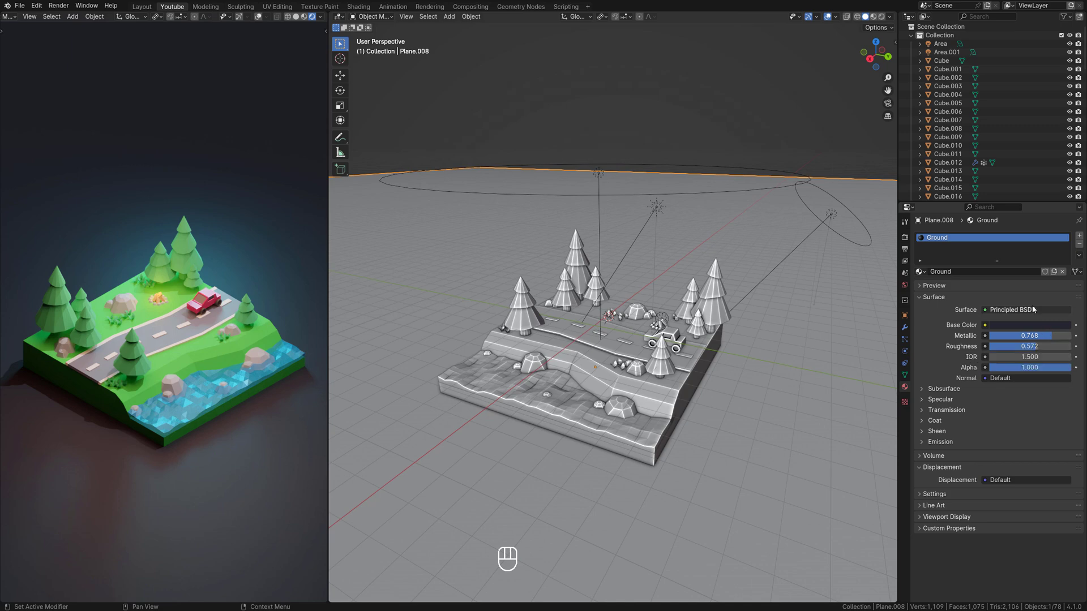
mouse_move(1036, 347)
left_mouse_down()
mouse_move(1007, 336)
mouse_move(1017, 336)
left_mouse_up()
left_click_drag(1031, 346, 1041, 346)
Step: Scale the cyan area light up by 2.886
left_click(835, 212)
key("s")
left_click(874, 195)
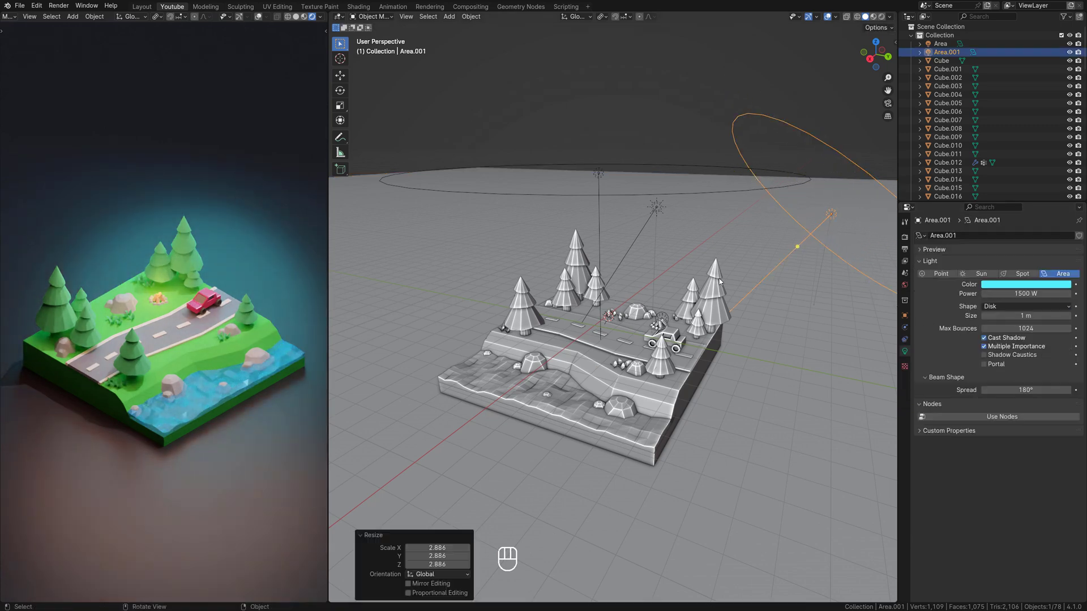
Step: Shift the overhead area light's color toward red, with hue 0.009 and saturation 0.901
left_click(598, 174)
left_click(1020, 284)
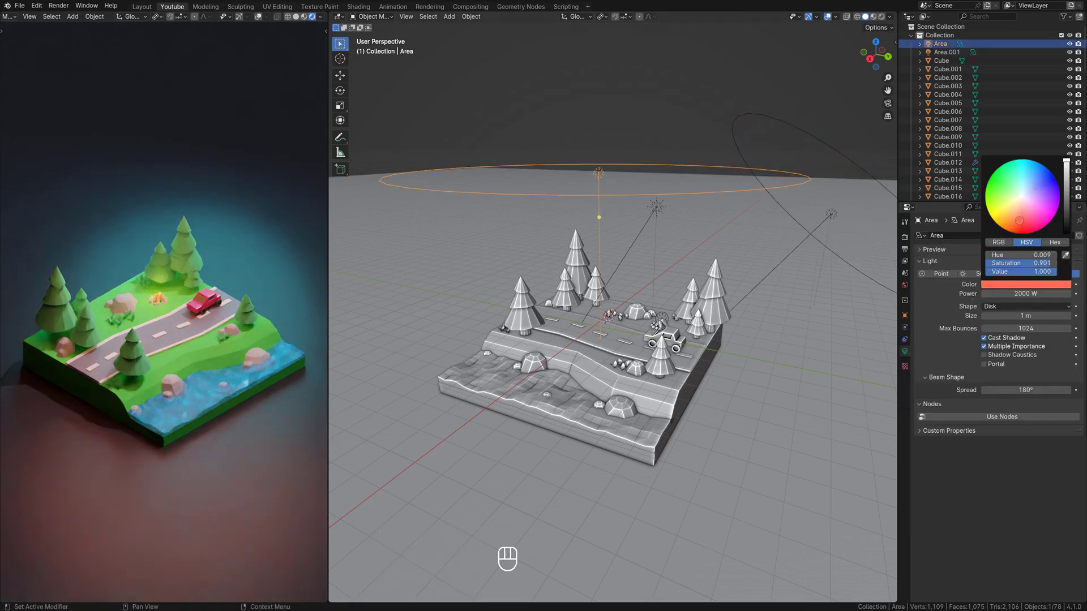
Step: Raise the cyan area light 0.69468 m along global Z and shift it along its local Z axis
left_click(830, 210)
key("g")
key("z")
left_click(874, 165)
key("g")
key("z")
key("z")
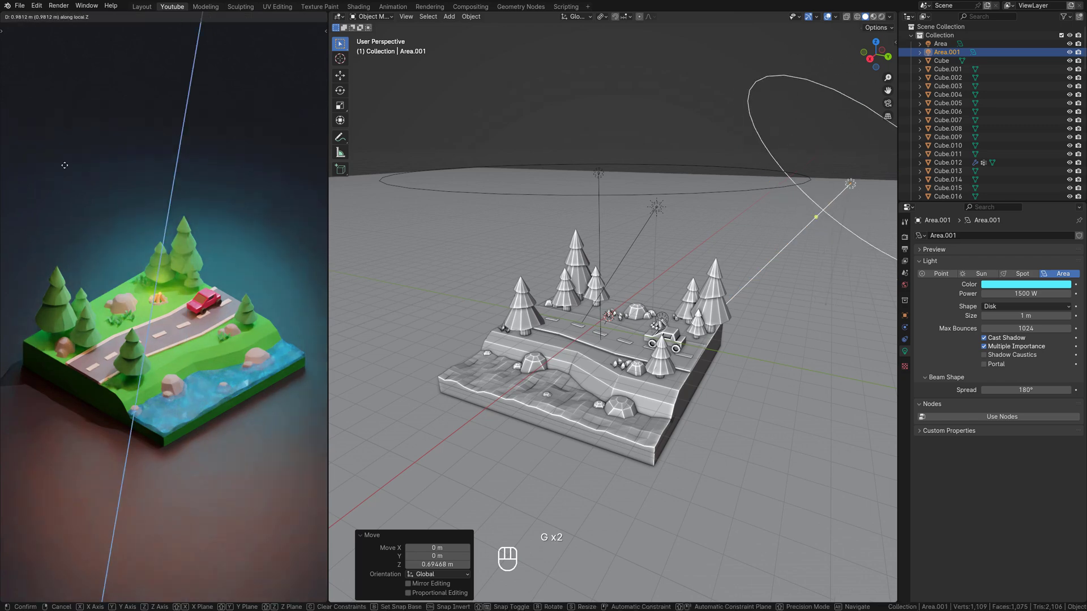
left_click(66, 165)
Step: Reposition the cyan area light freely, ending with a move of about -1.128 m in X, 1.289 m in Y and -2.102 m in Z
middle_click_drag(707, 204, 623, 249)
scroll(622, 249, "down", 4)
key("g")
left_click(723, 316)
scroll(723, 316, "down", 3)
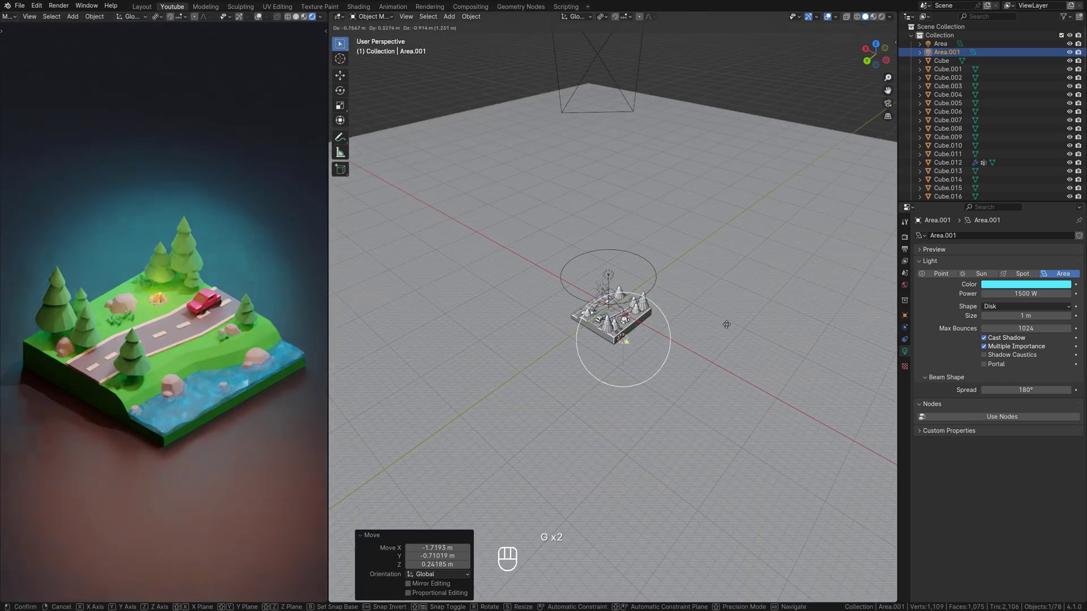
middle_click_drag(723, 338, 625, 240)
scroll(625, 240, "up", 4)
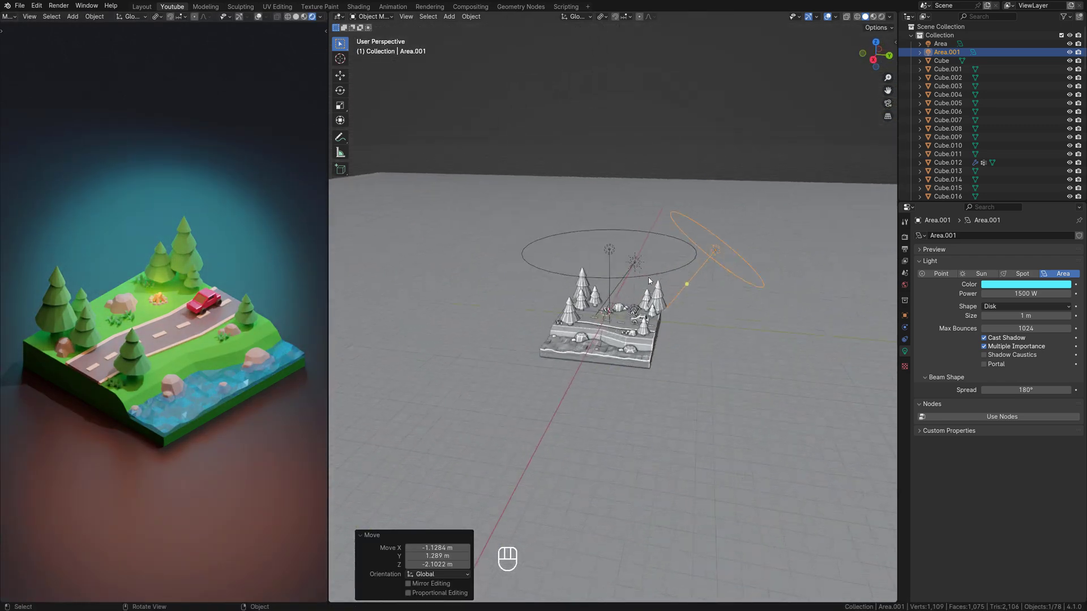
Step: Set the Ground material's Metallic to 0.716 and Roughness to 0.552
left_click(753, 356)
left_click_drag(1019, 347, 1047, 336)
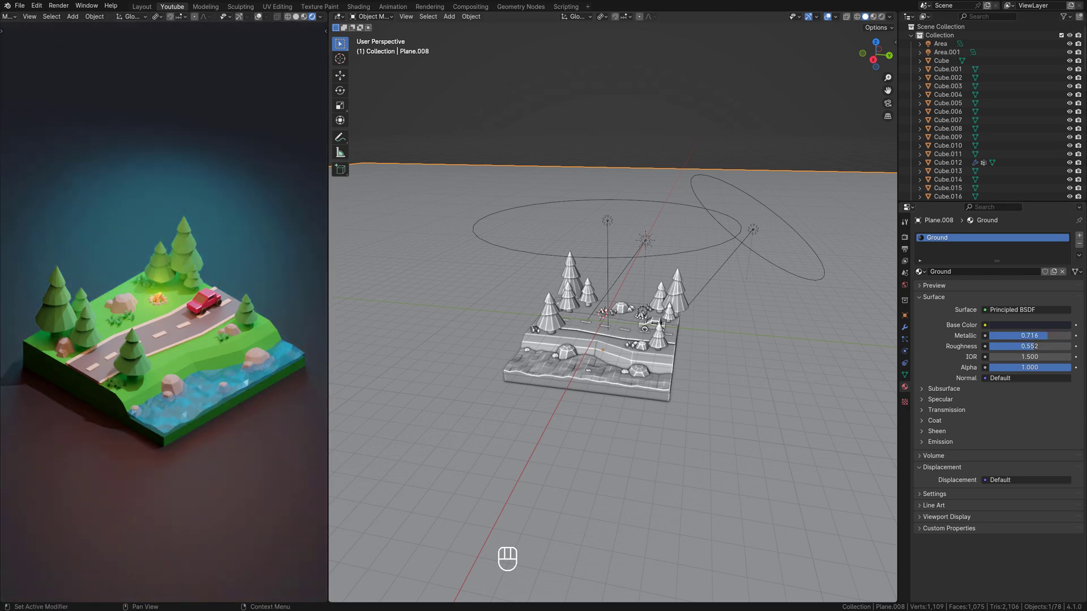
middle_click_drag(853, 261, 748, 352)
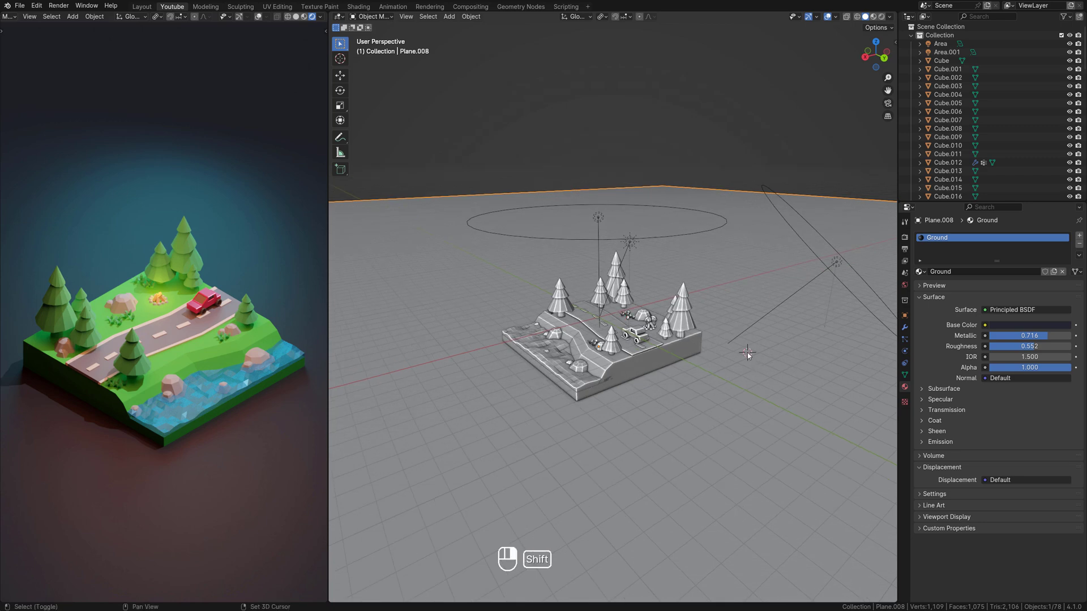
Step: Add an area light at the 3D cursor behind the diorama and scale it by -8.616
key("shift+a")
key("shift+a")
mouse_move(708, 455)
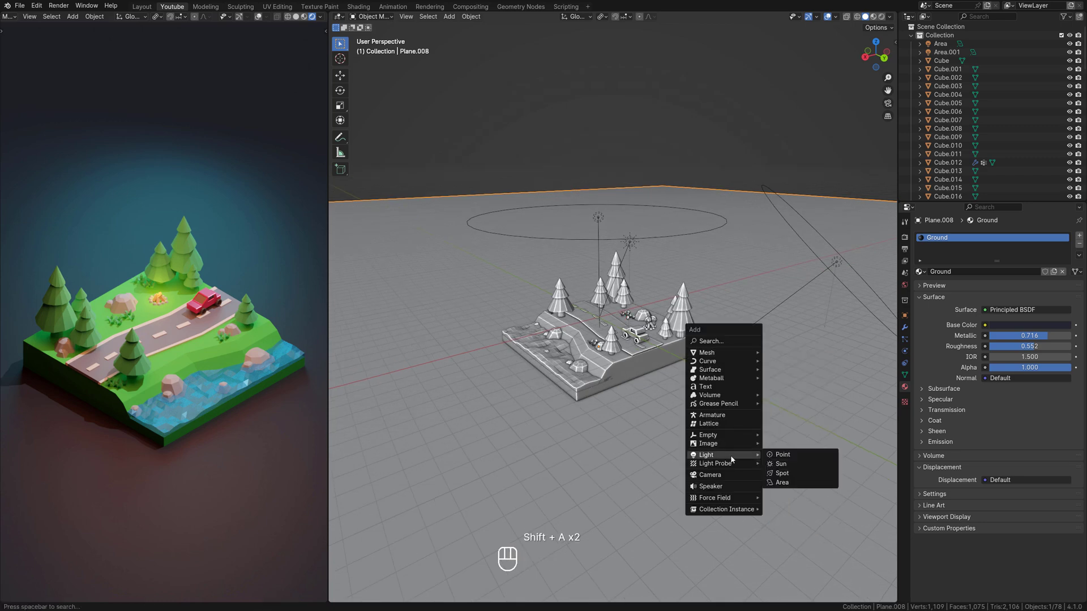
left_click(798, 480)
key("s")
left_click(816, 333)
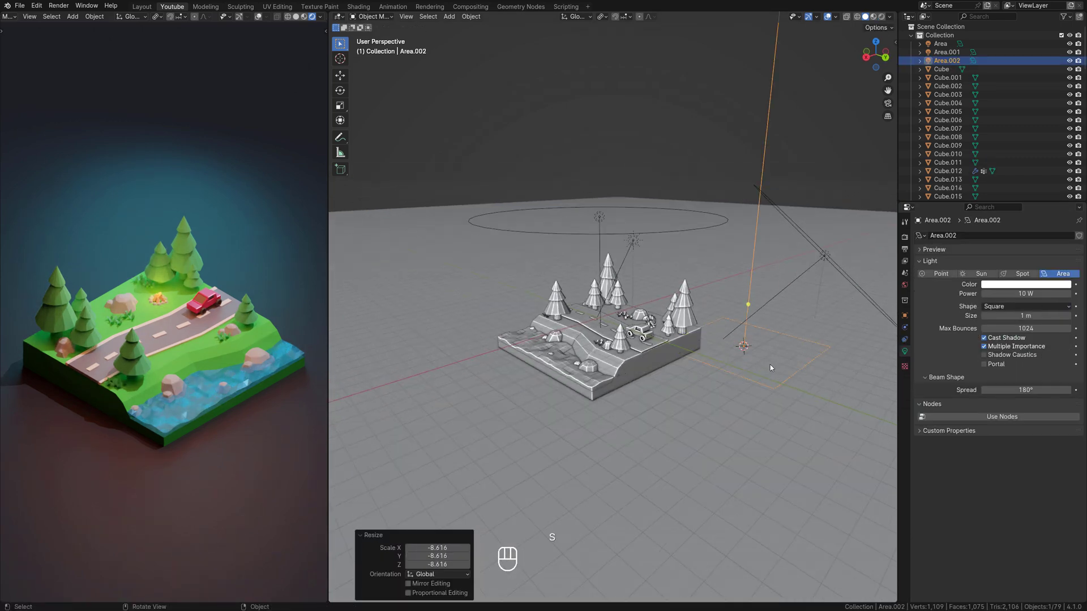
Step: Rotate the new area light 90° about X and 45° about Z so it stands upright facing the diorama
type("r")
middle_click_drag(770, 364, 787, 286)
type("x90")
key("Return")
type("rz45")
key("Return")
Step: Raise the upright area light 4.4817 m along global Z and shift it 2.4688 m along its local Z axis
key("g")
key("z")
left_click(754, 273)
key("g")
key("x")
key("y")
right_click(750, 287)
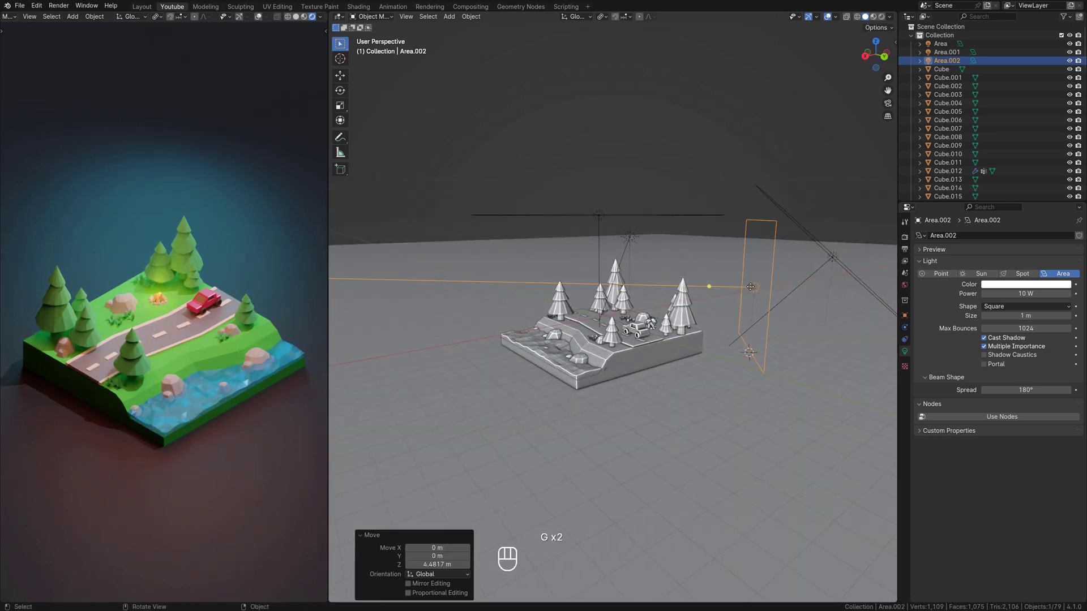
key("g")
left_click(791, 288)
Step: Set the new area light's power to 5000 W and move it -2.8363 m along its local Z axis
left_click(1025, 294)
type("5000")
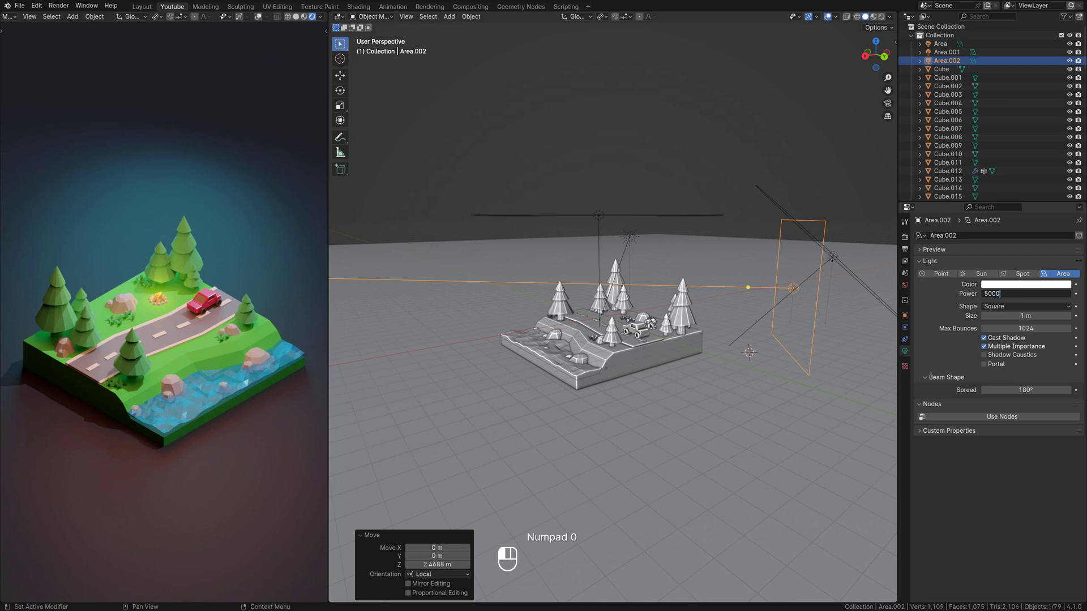
key("Return")
middle_click_drag(702, 303, 732, 310)
key("g")
key("z")
key("z")
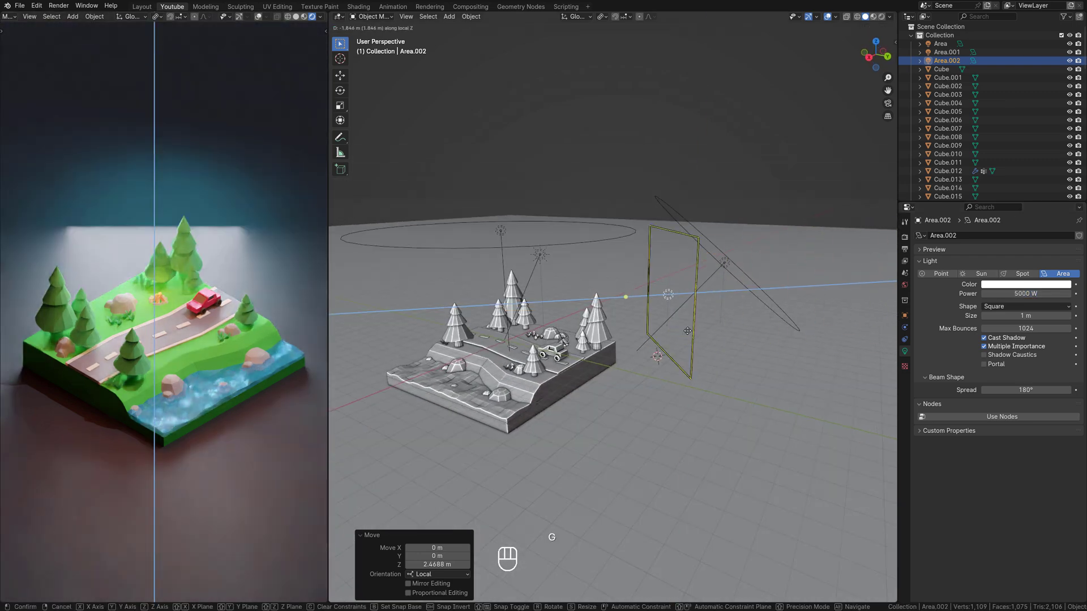
left_click(688, 332)
Step: Tilt the new area light 39.7° about its local X axis
key("r")
key("y")
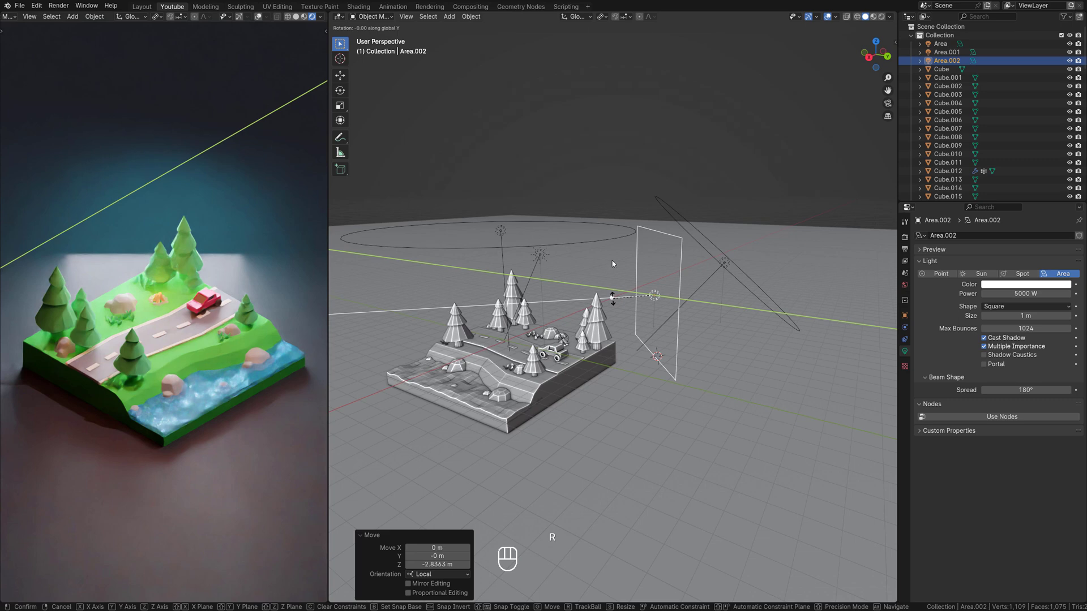
right_click(612, 296)
middle_click_drag(613, 296, 630, 286)
key("r")
key("y")
key("y")
key("x")
key("x")
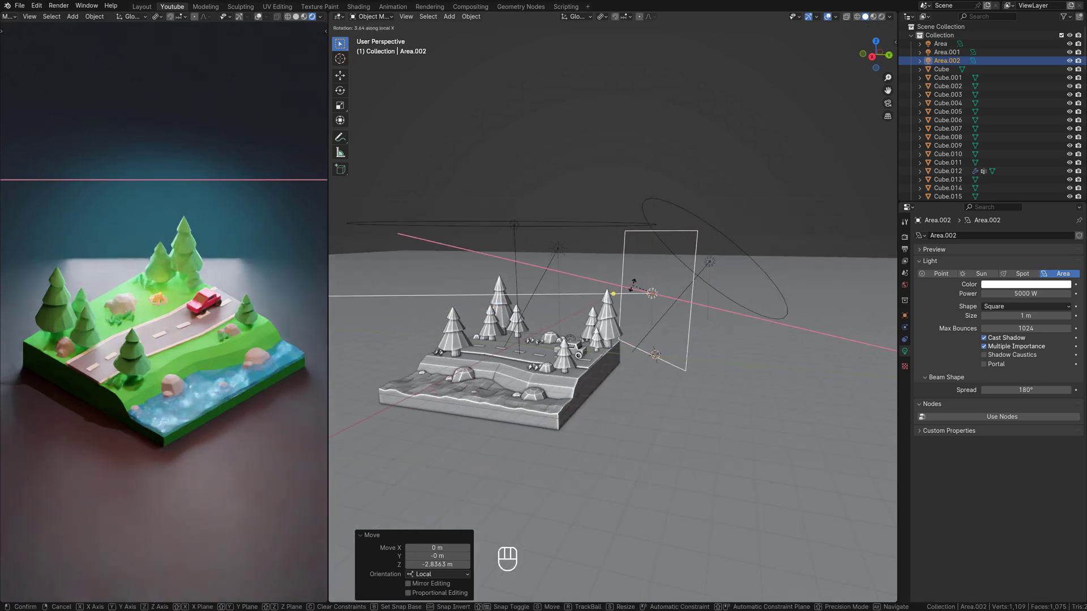
left_click(634, 264)
Step: Scale the tilted area light by 0.386 and reposition it behind the diorama, farther from the trees
middle_click_drag(694, 249, 597, 240)
middle_click_drag(597, 241, 688, 257, "shift")
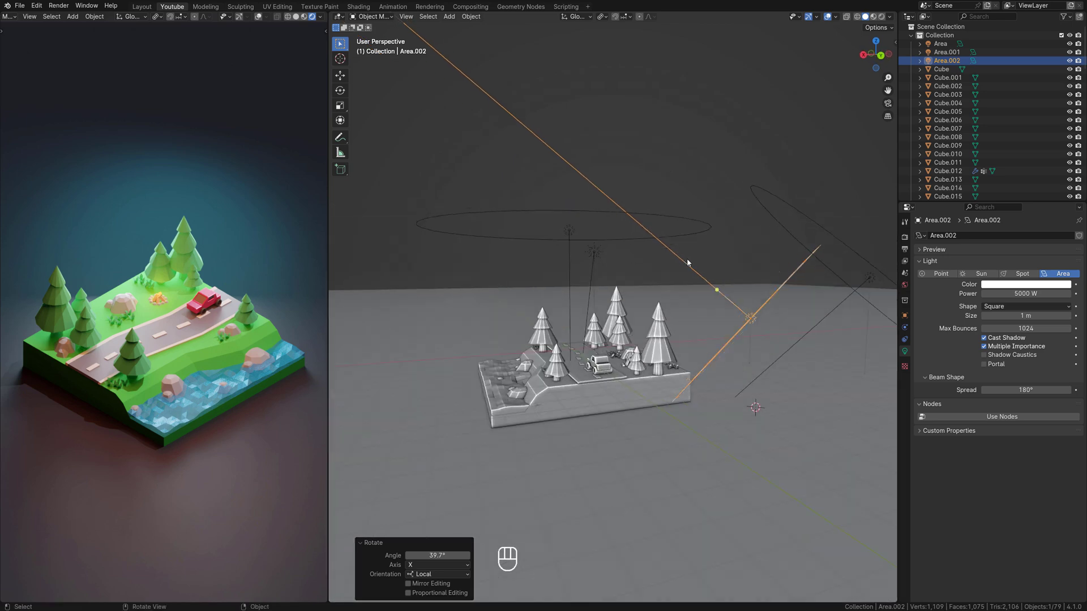
key("g")
key("z")
key("z")
left_click(813, 270)
key("s")
left_click(814, 314)
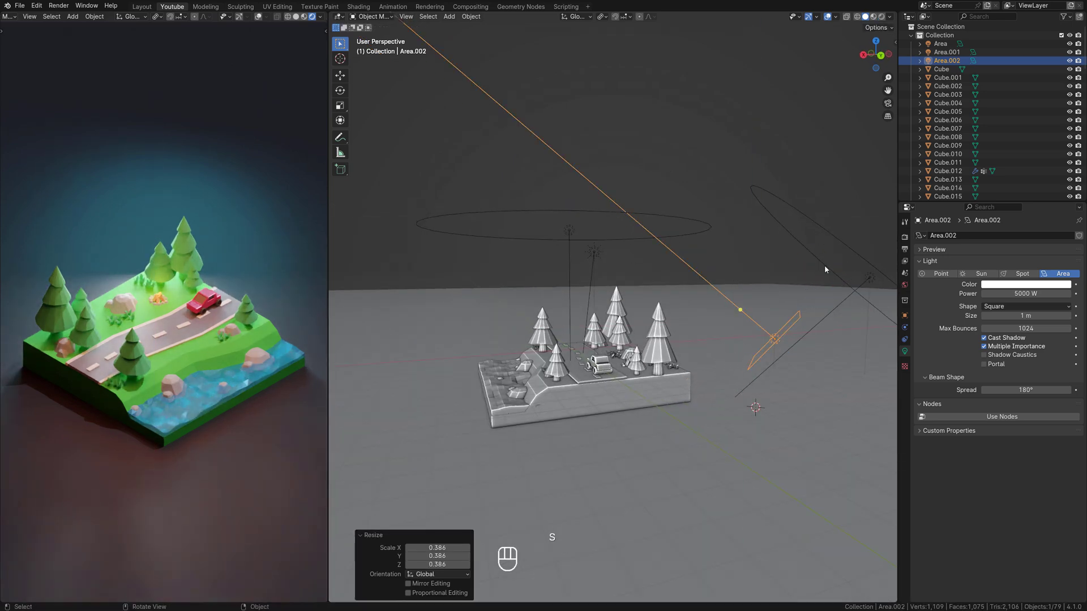
middle_click_drag(824, 265, 829, 245)
key("g")
left_click(799, 310)
Step: Delete the new white area light behind the diorama
left_click_drag(734, 321, 666, 325)
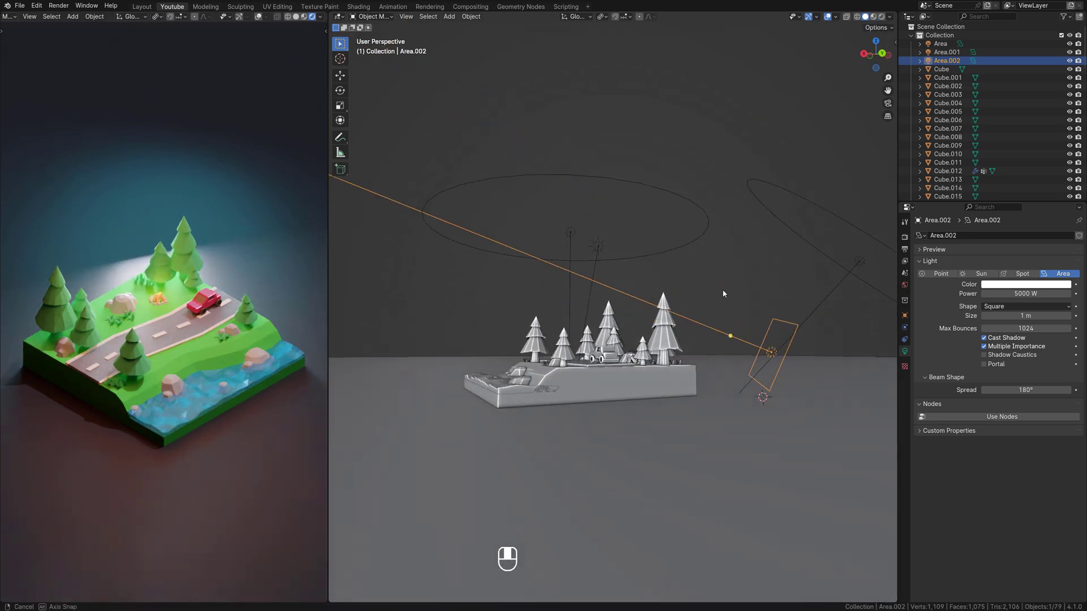
middle_click_drag(722, 290, 701, 372)
key("x")
left_click(730, 307)
Step: Place the 3D cursor at the diorama's back corner and add a point light there with 1000 W power
right_click(634, 365, "shift")
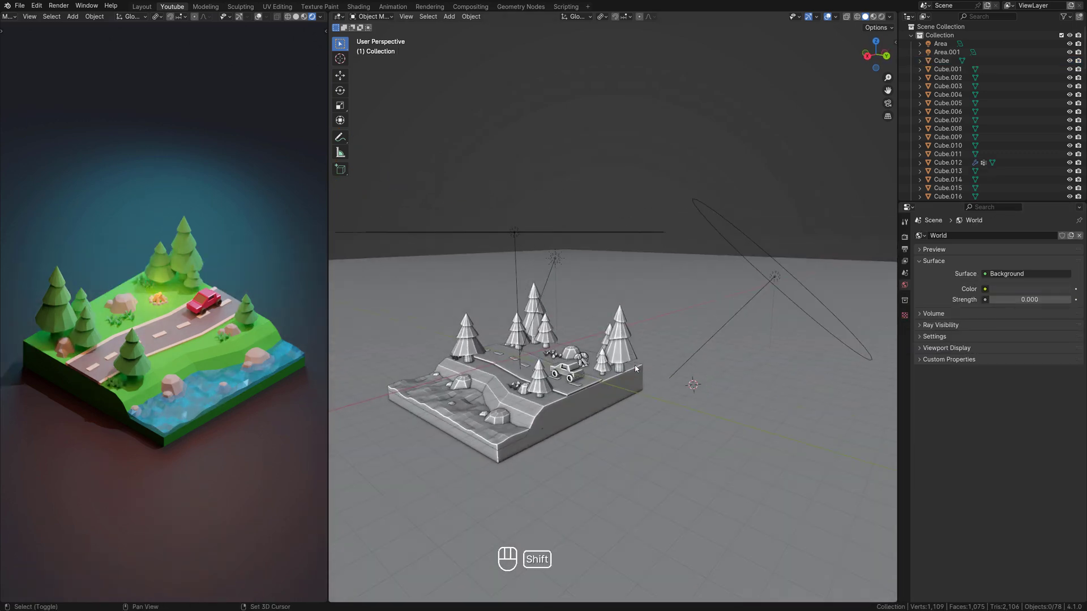
key("shift+a")
left_click(668, 364)
left_click(1001, 294)
type("1000")
key("Return")
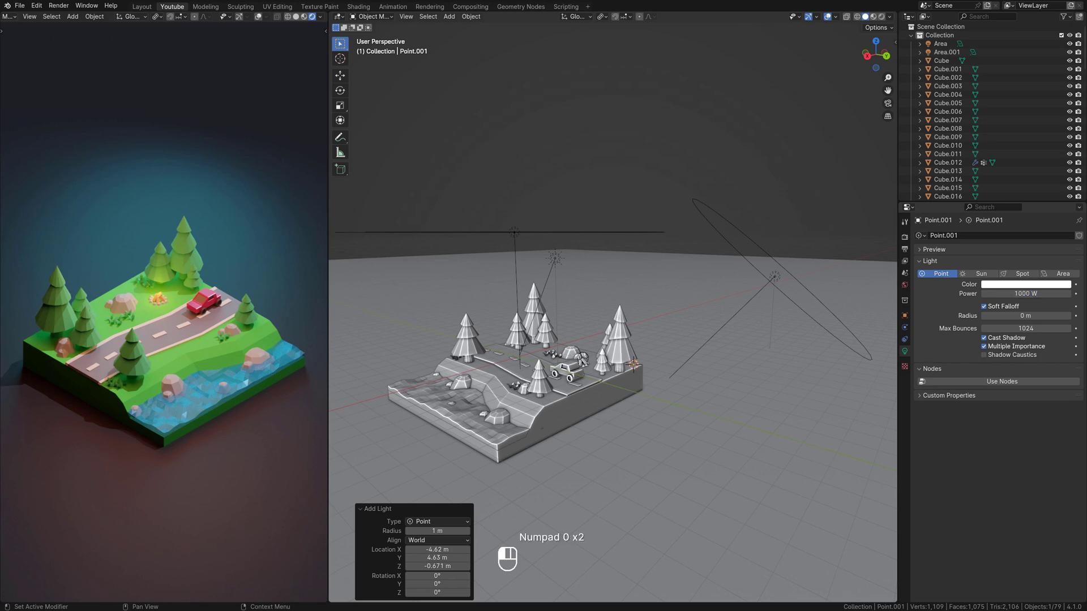
Step: Move the point light horizontally out behind the diorama's back edge and lower it 1.0446 m
mouse_move(620, 317)
middle_mouse_down()
mouse_move(647, 322)
mouse_move(620, 367)
mouse_move(674, 343)
mouse_move(722, 292)
mouse_move(640, 313)
middle_mouse_up()
key("g")
key("shift+z")
left_click(633, 362)
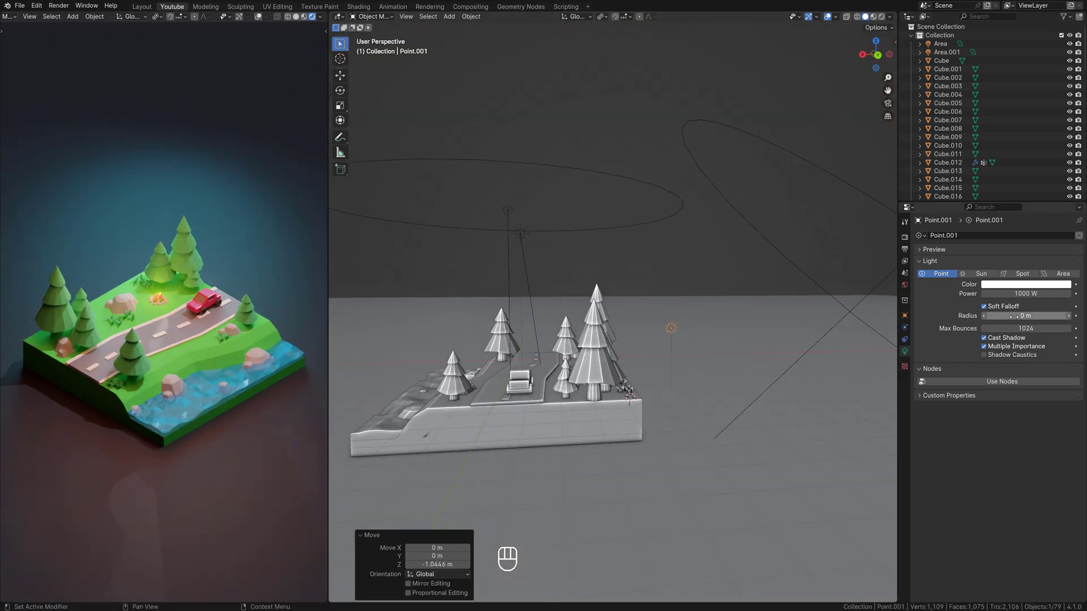
Step: Set the point light's radius to 1.98 m and lower the light 0.75951 m along global Z
left_click_drag(1019, 316, 1064, 316)
key("g")
key("z")
left_click(625, 365)
Step: Set the point light's power to 2000 W
type("200")
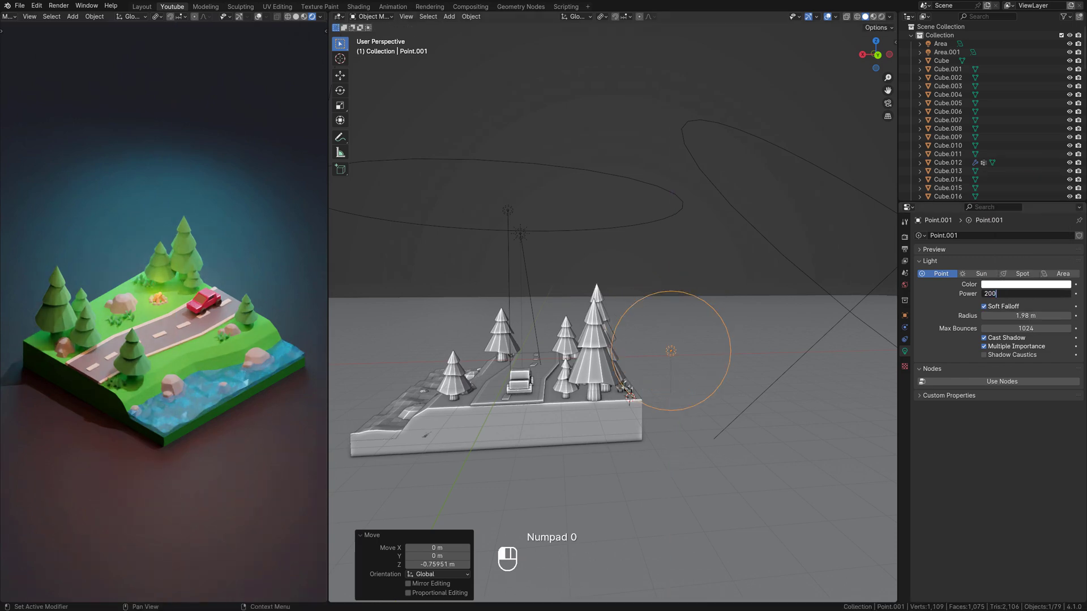
type("0")
key("Return")
middle_click_drag(747, 363, 716, 346)
key("s")
right_click(716, 347)
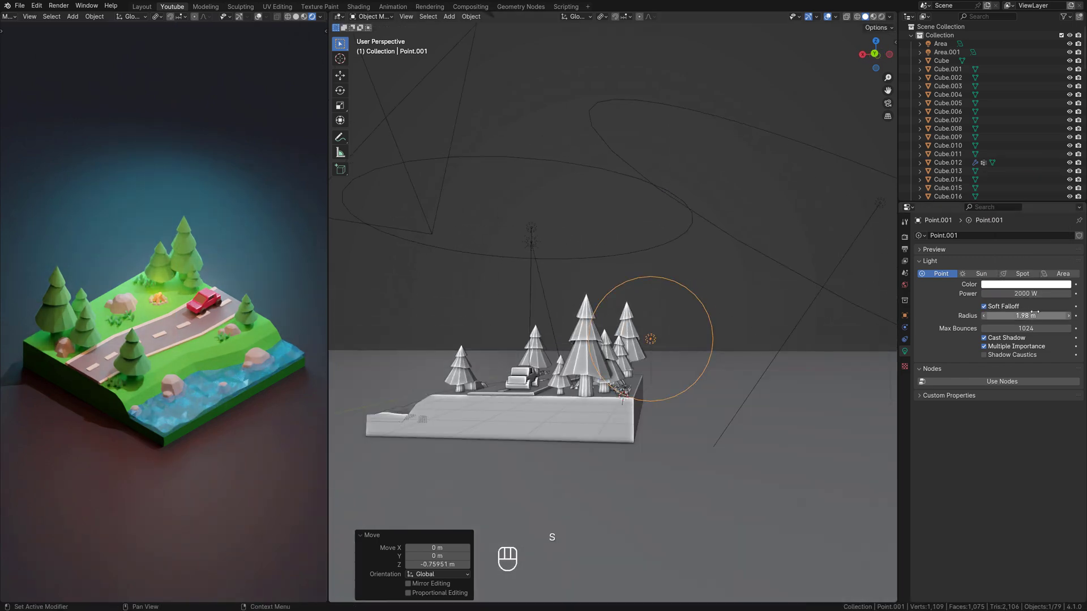
Step: Set the point light's radius to 1.01 m and readjust its position and height behind the back trees
left_click_drag(1035, 314, 1010, 314)
key("g")
middle_click_drag(699, 320, 575, 310)
left_click(634, 332)
key("g")
key("z")
left_click(576, 339)
Step: Change the point light's color to bright green, deselect it and save the file
left_click(1026, 284)
left_click_drag(1029, 217, 1002, 181)
middle_click_drag(651, 250, 686, 264)
left_click(686, 266)
key("ctrl+s")
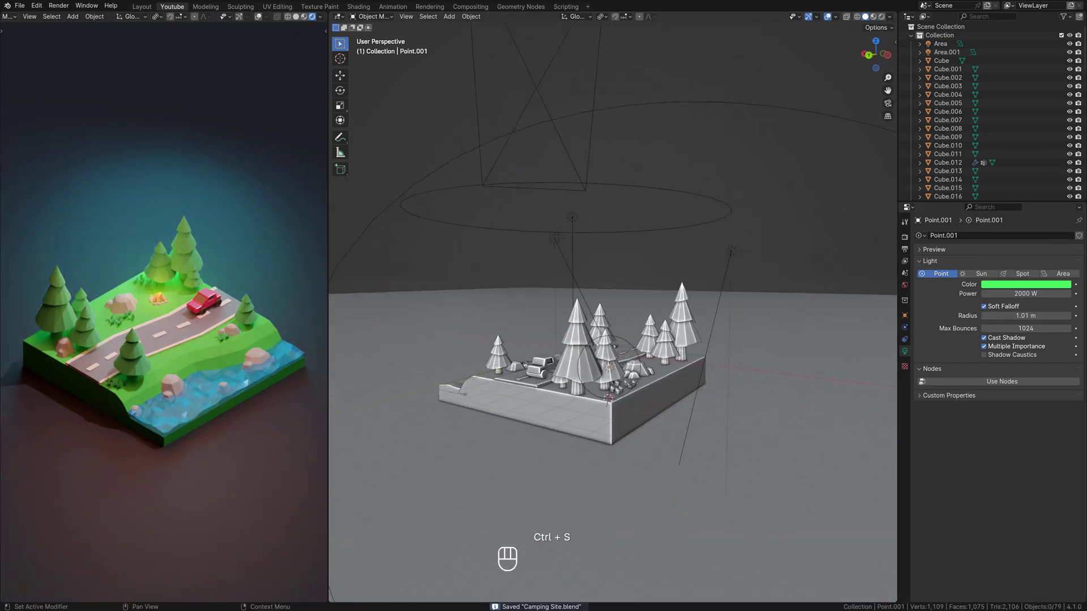